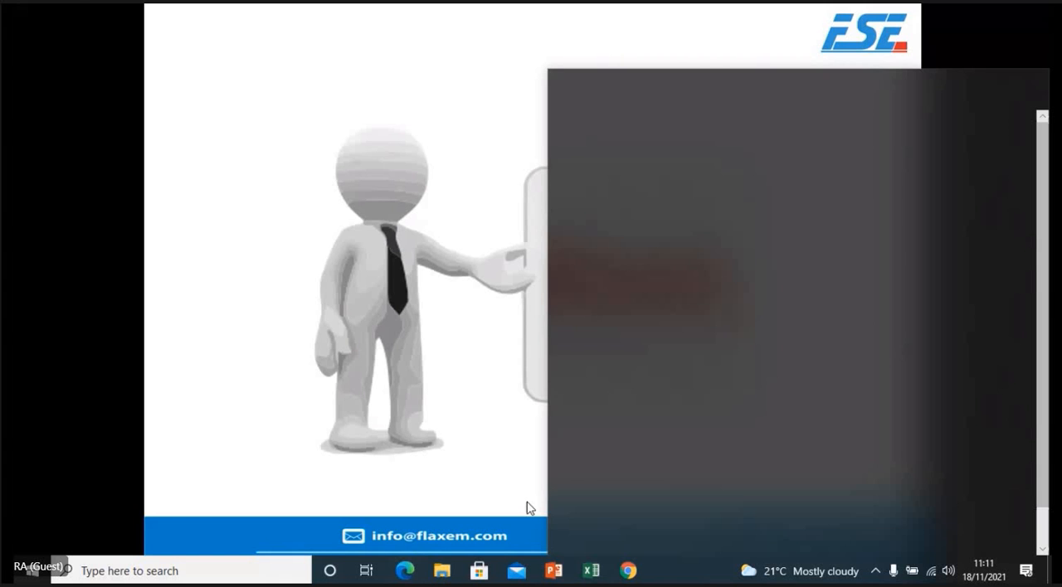
# - Switch to Excel and bring the FSE Sample Reports workbook to the front
pyautogui.moveTo(583, 573)
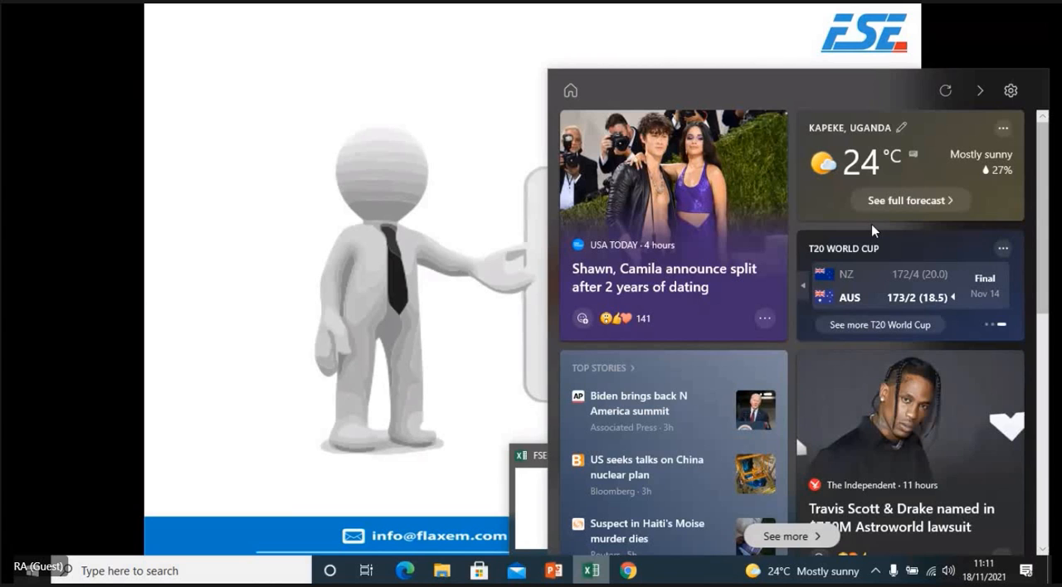
pyautogui.click(531, 508)
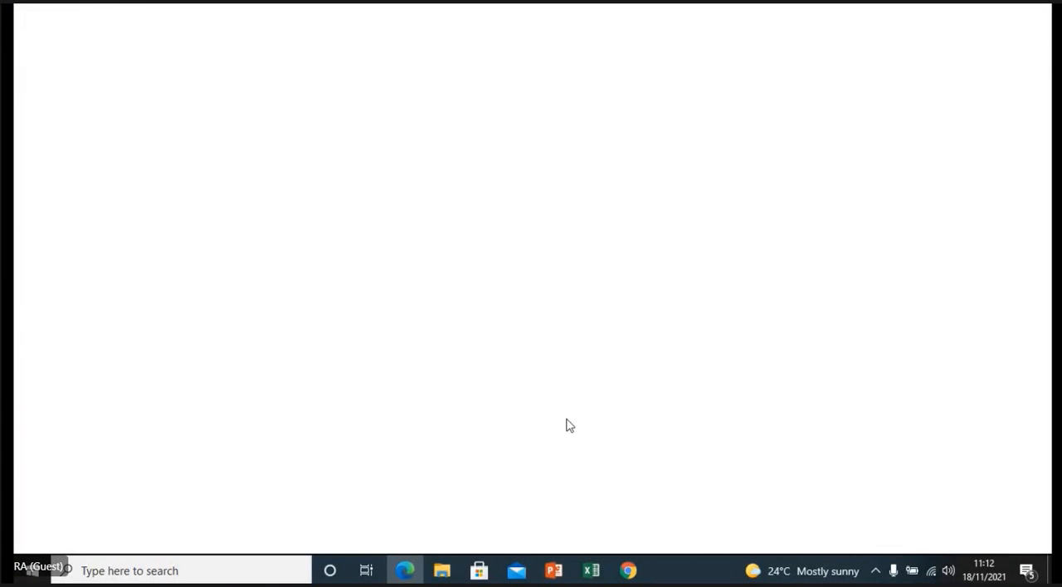
pyautogui.click(592, 577)
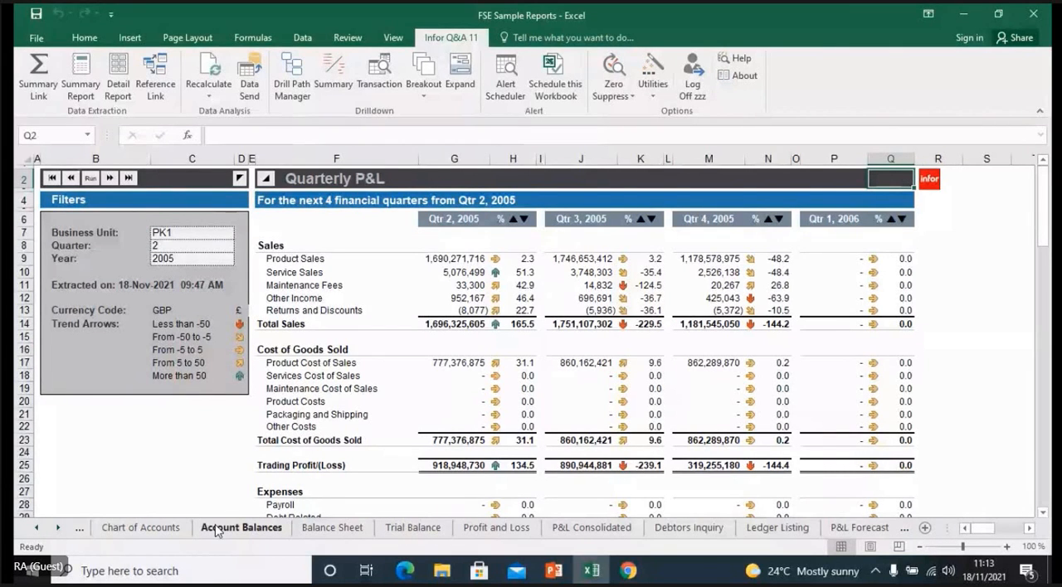
# - Review the sample report sheets one after another, from Chart of Accounts through Trial Balance and Debtors Inquiry to P&L Forecast
pyautogui.click(155, 533)
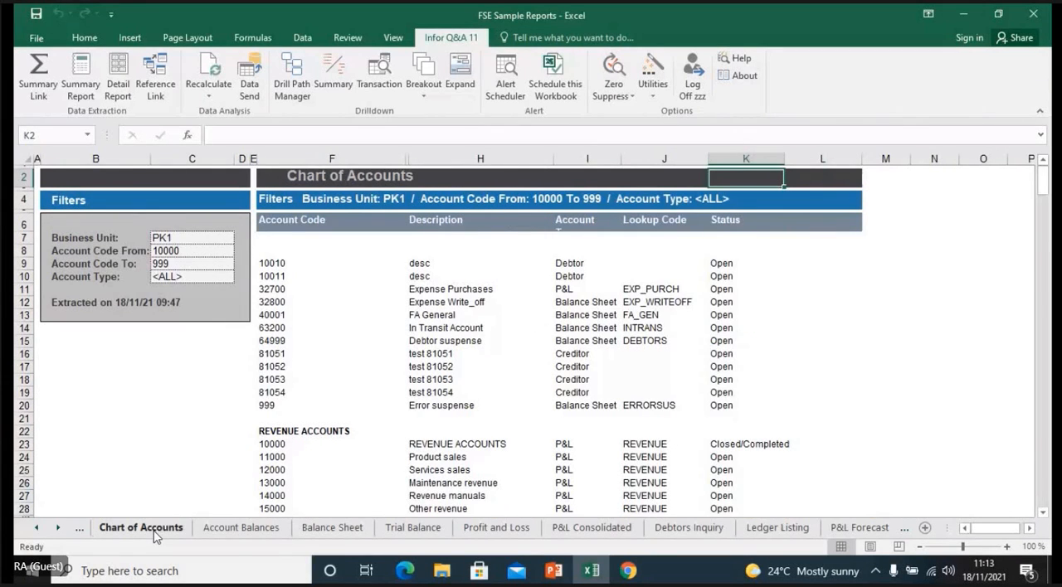
pyautogui.click(239, 531)
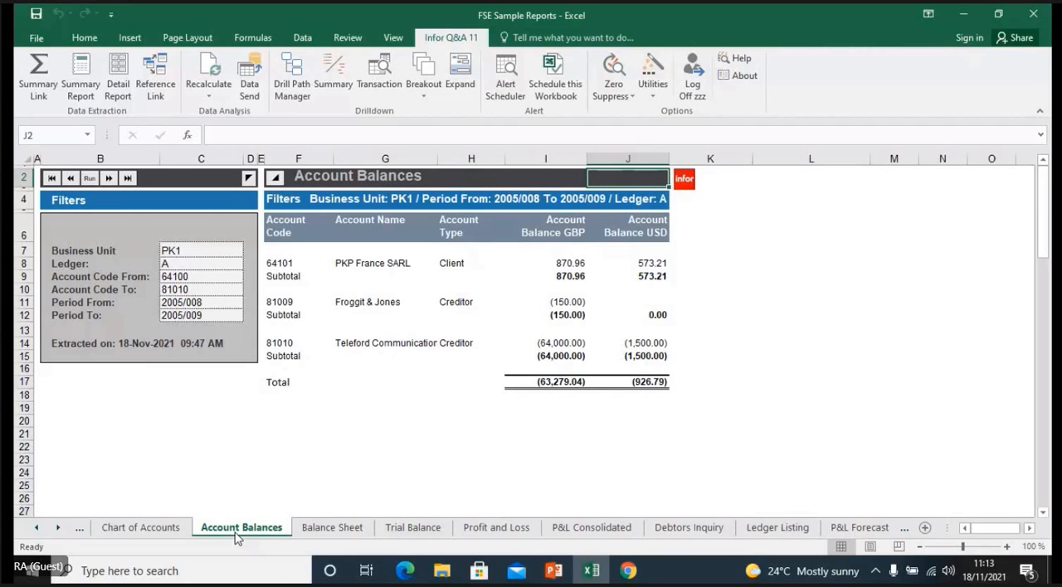
pyautogui.click(332, 529)
pyautogui.click(406, 529)
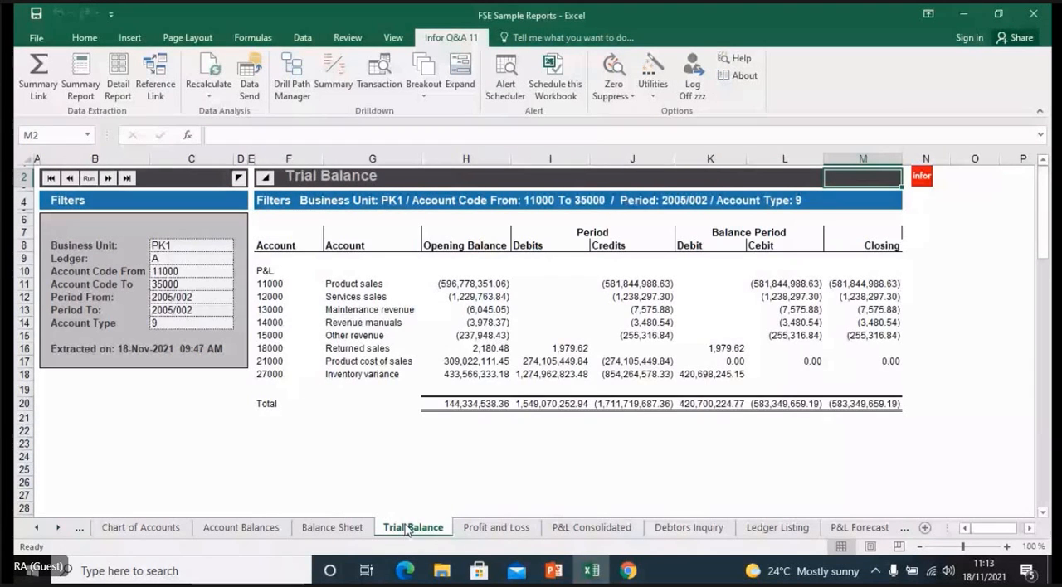
pyautogui.click(483, 529)
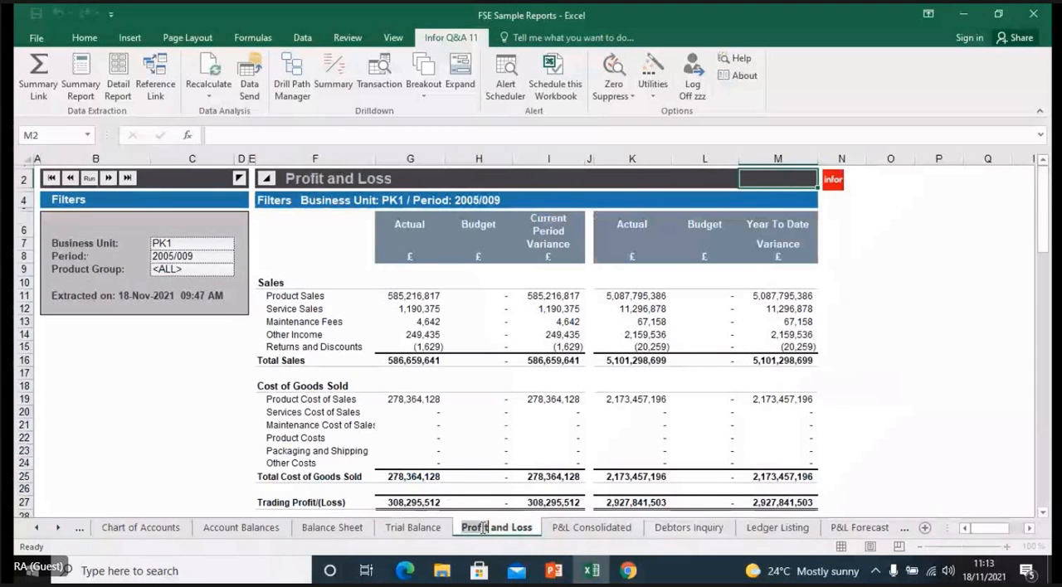
pyautogui.click(596, 528)
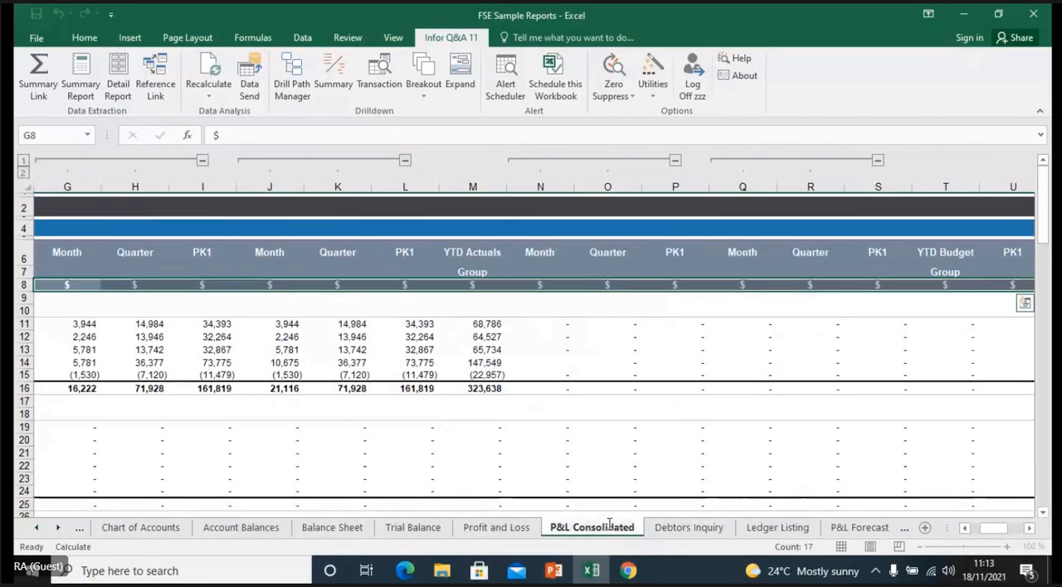
pyautogui.click(690, 529)
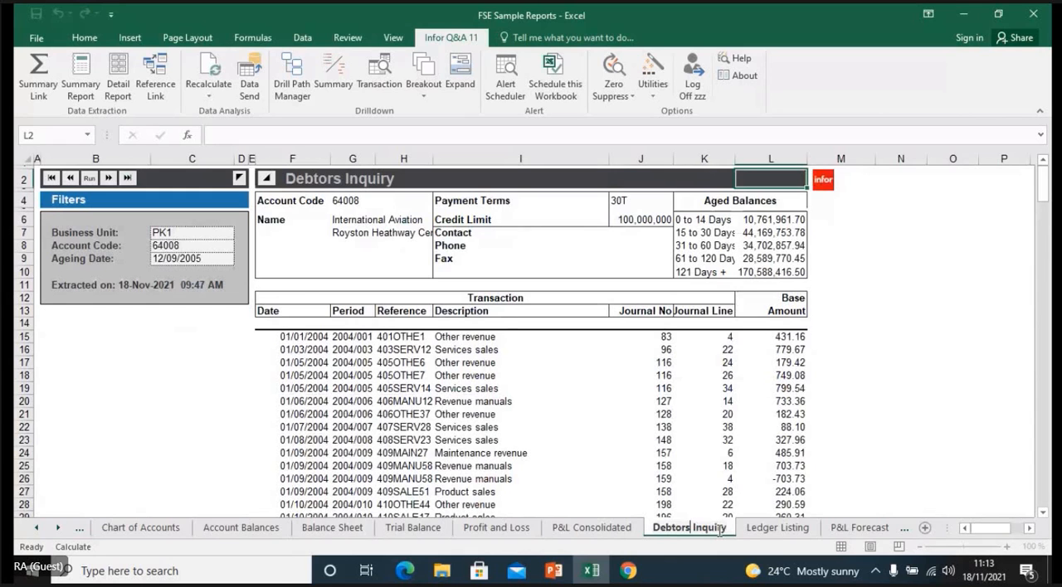
pyautogui.click(777, 529)
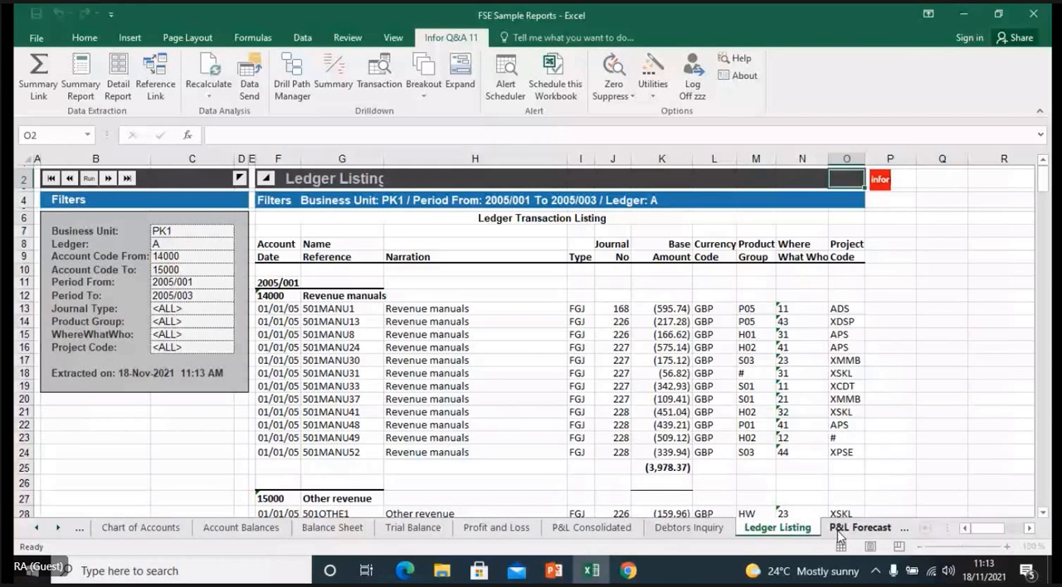
pyautogui.click(838, 530)
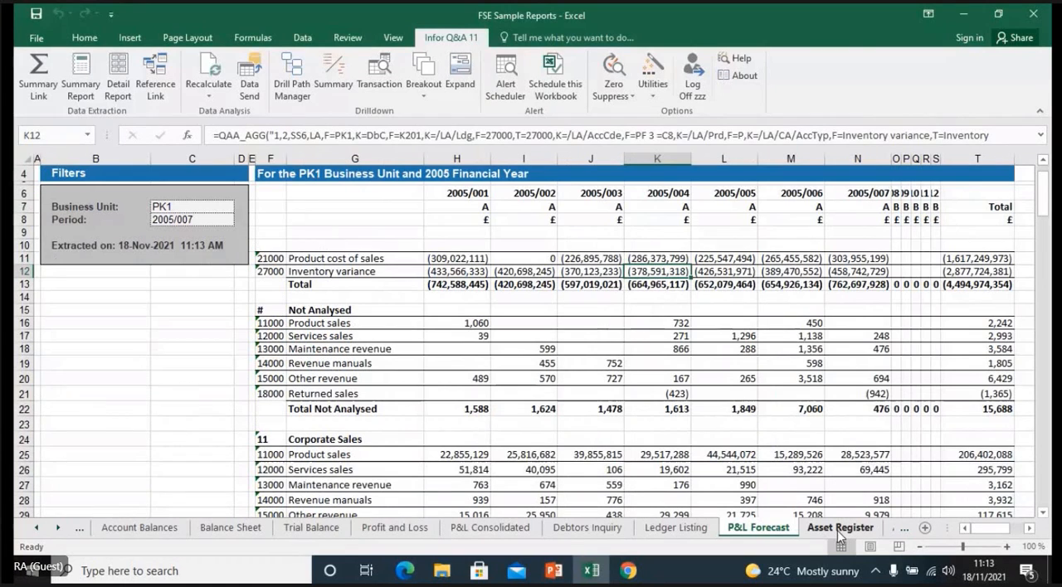
pyautogui.keyDown('ctrl'); pyautogui.click(34, 533); pyautogui.keyUp('ctrl')
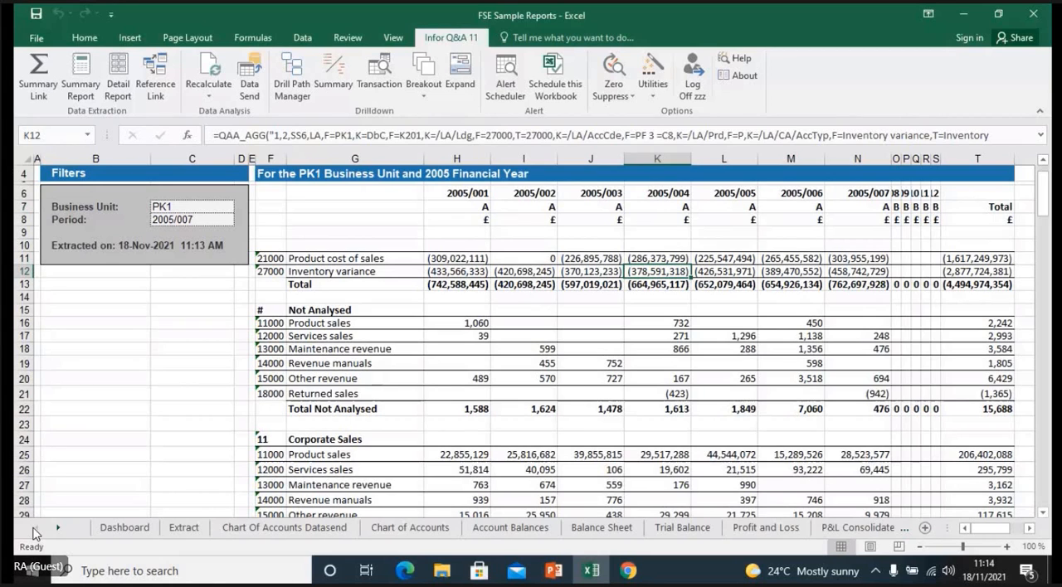
pyautogui.click(125, 529)
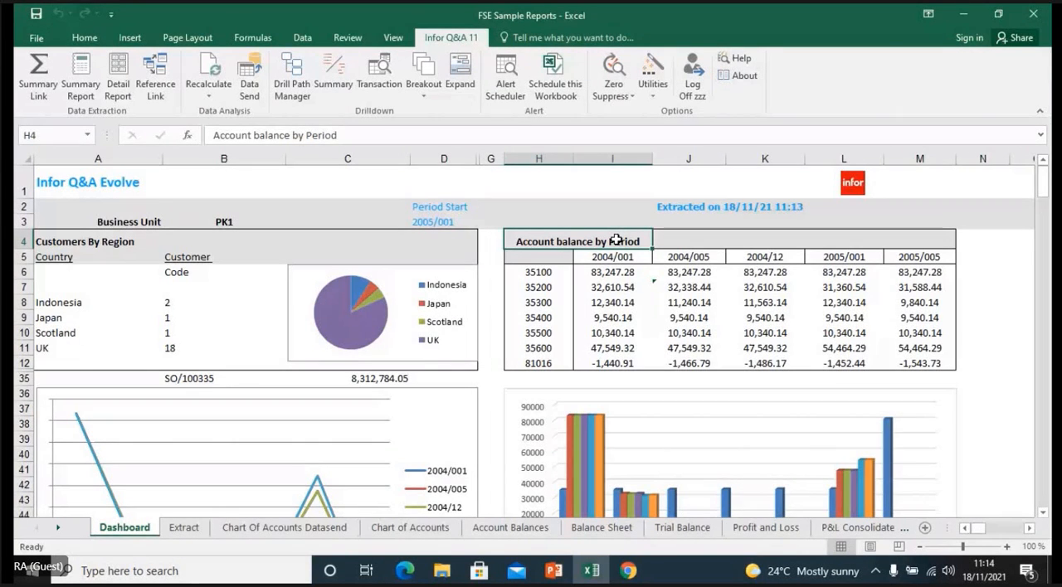
pyautogui.click(670, 241)
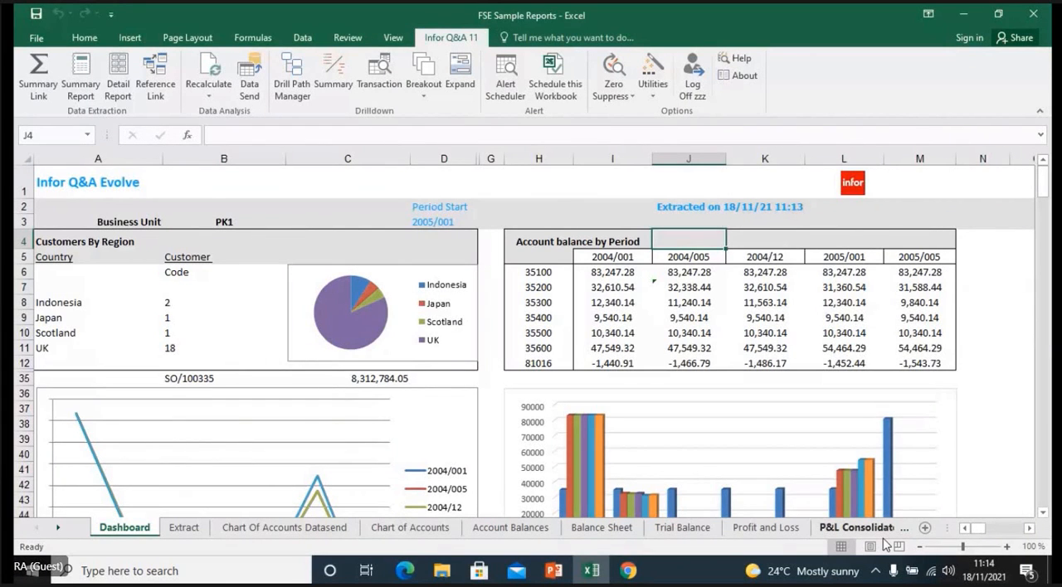
# - Add a new worksheet after the Dashboard and enter the business unit PK1 in cell B3
pyautogui.click(924, 528)
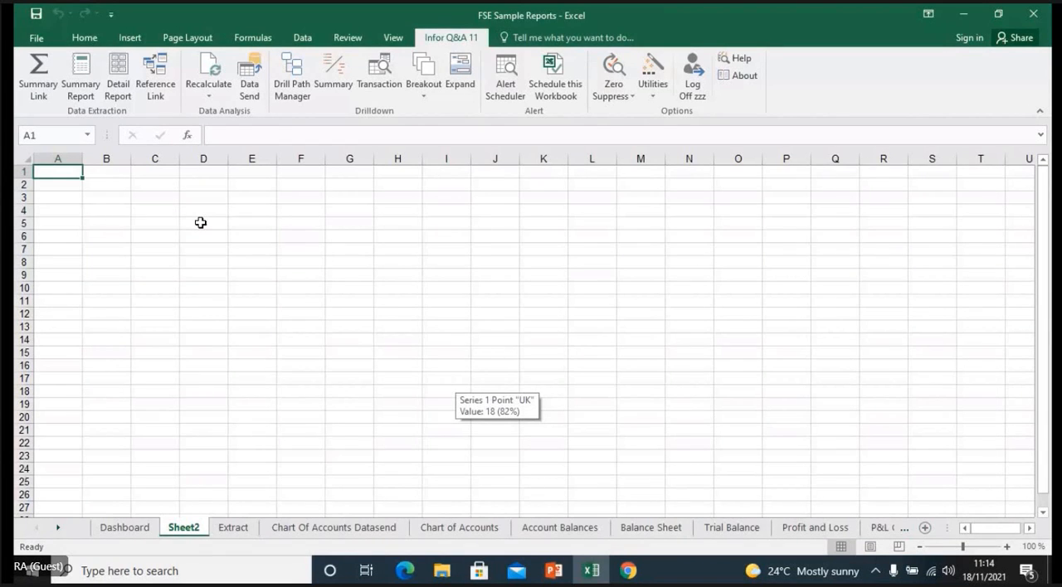
pyautogui.click(105, 199)
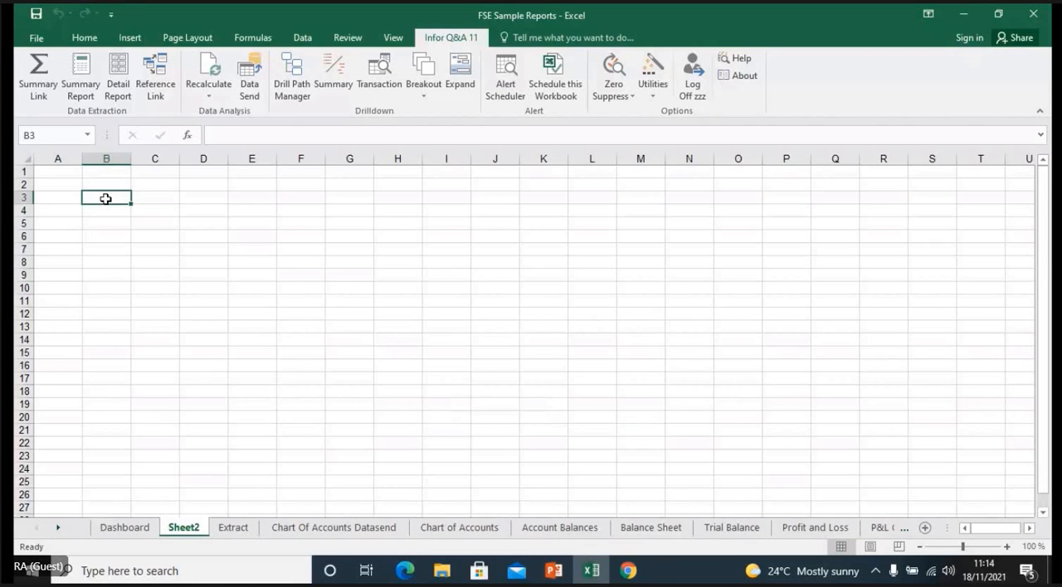
pyautogui.write('PK1')
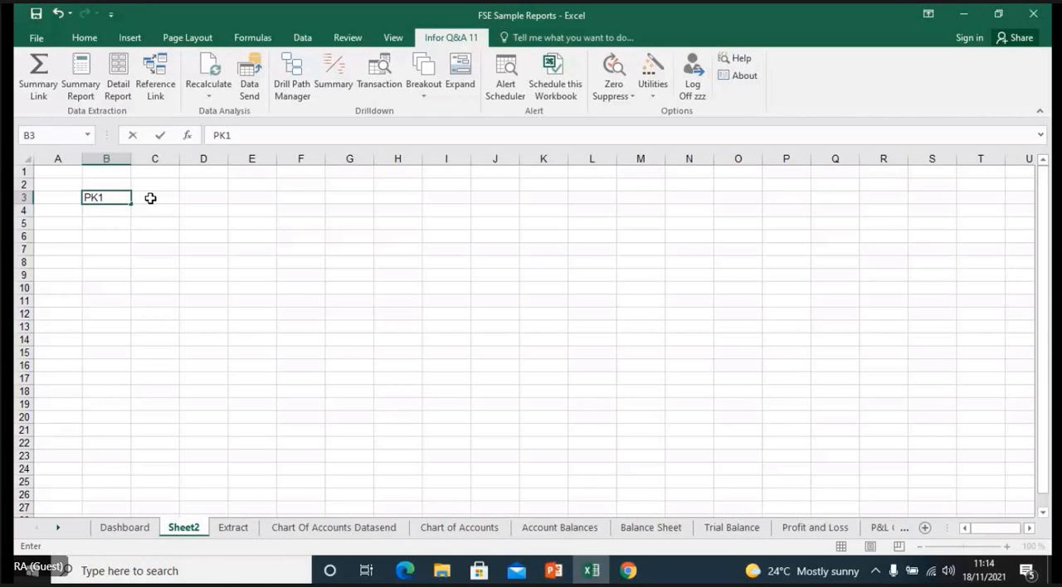
pyautogui.click(104, 225)
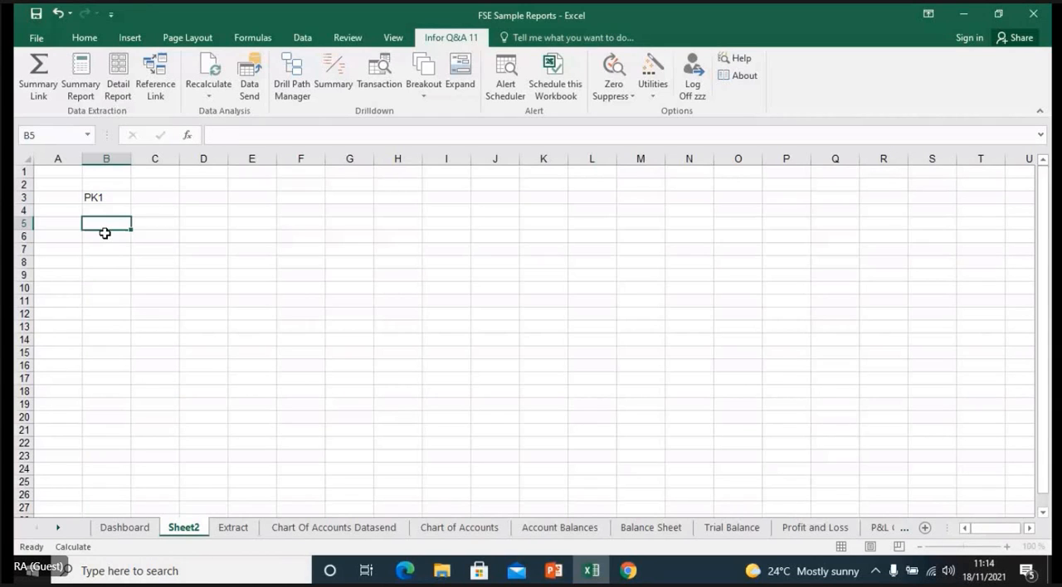
pyautogui.click(155, 198)
# - Enter the accounting periods 2005/001 in cell B5 and 2005/007 in cell C5
pyautogui.click(119, 222)
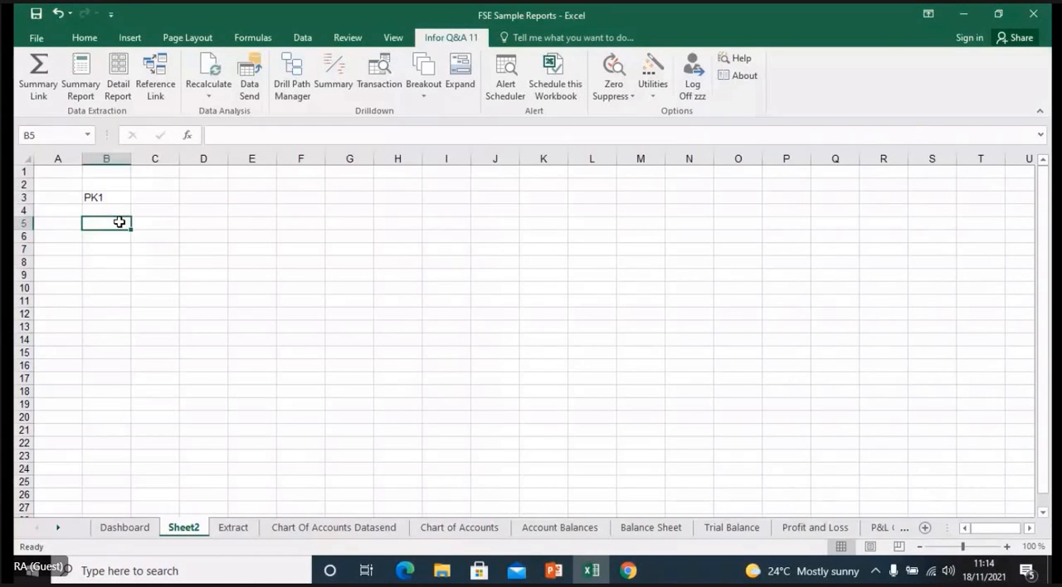
pyautogui.write('20')
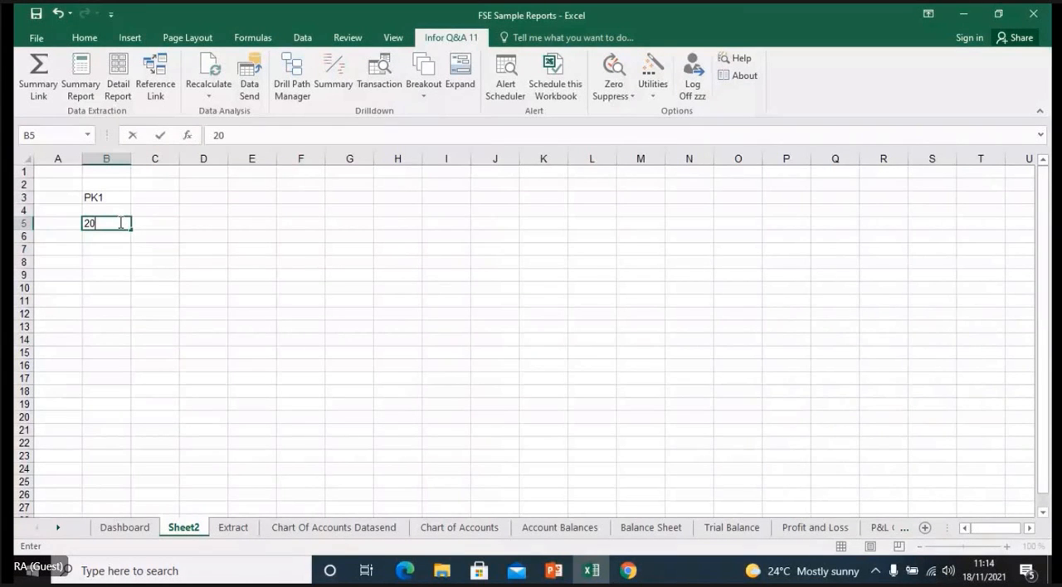
pyautogui.write('05/')
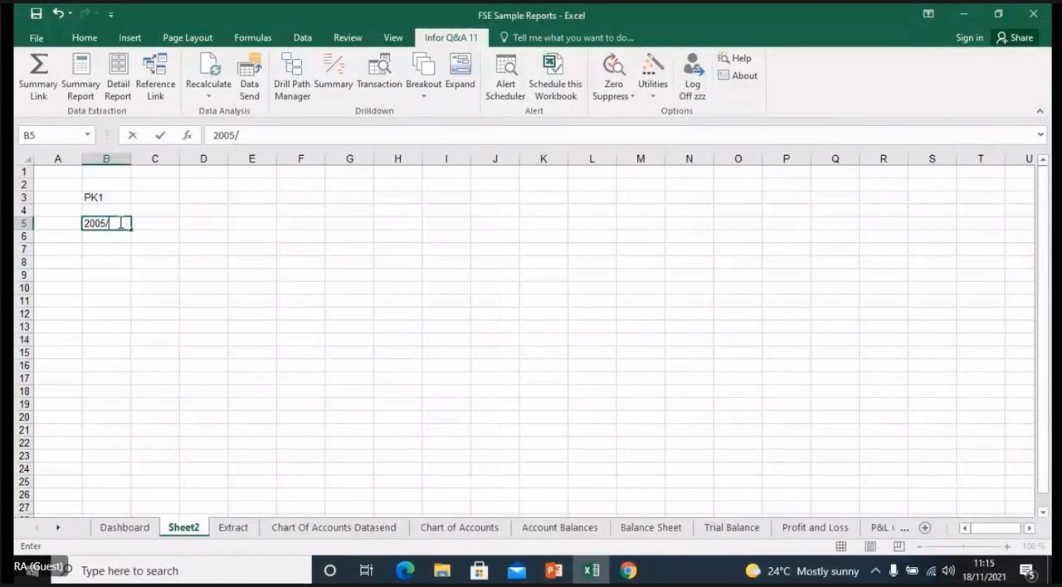
pyautogui.write('001')
pyautogui.click(156, 227)
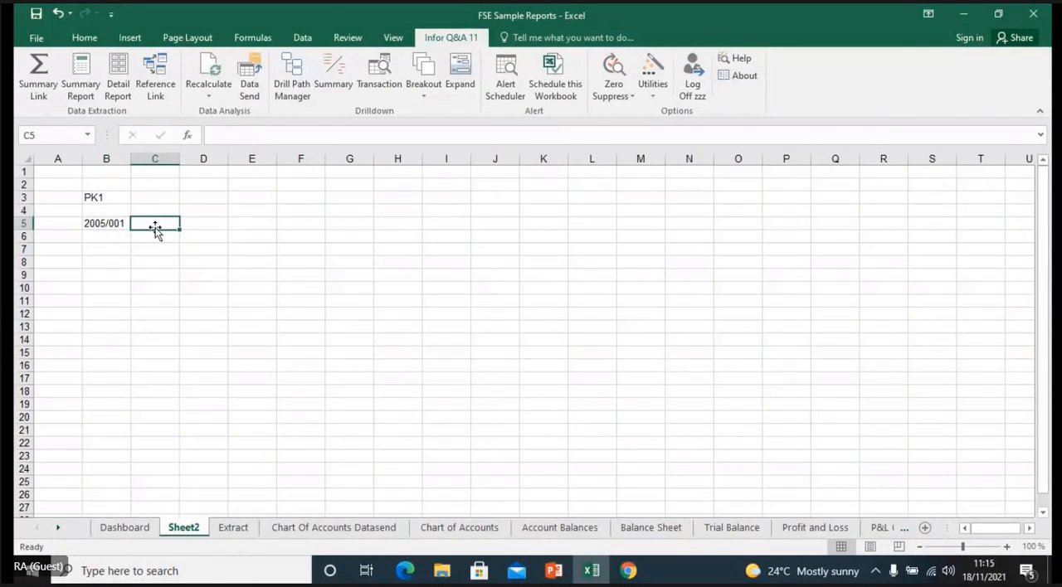
pyautogui.write('2')
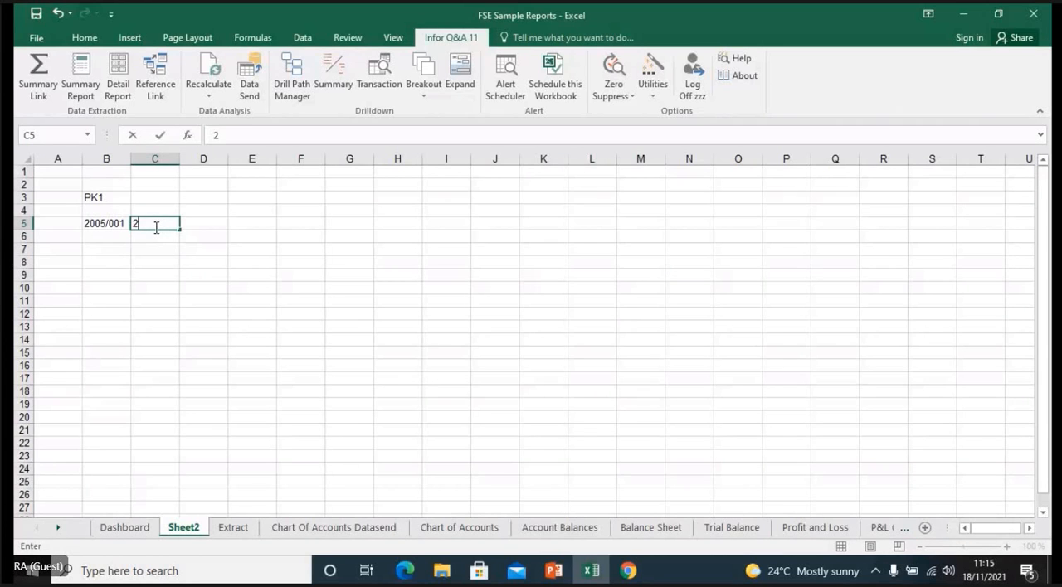
pyautogui.write('005/007')
pyautogui.click(208, 249)
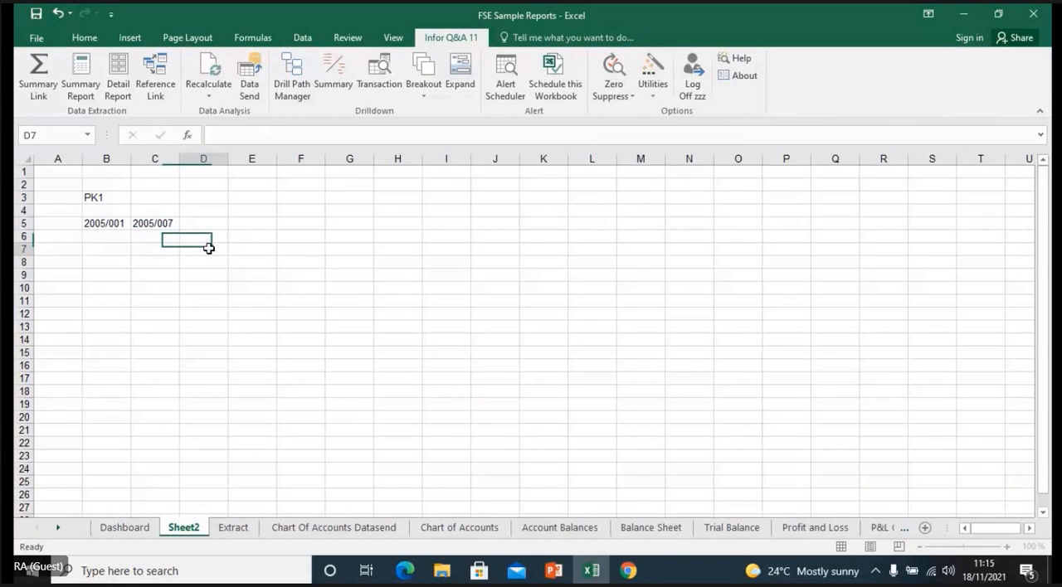
# - Start a Summary Report at cell E7 and link its Business Unit filter to cell B3
pyautogui.doubleClick(208, 249)
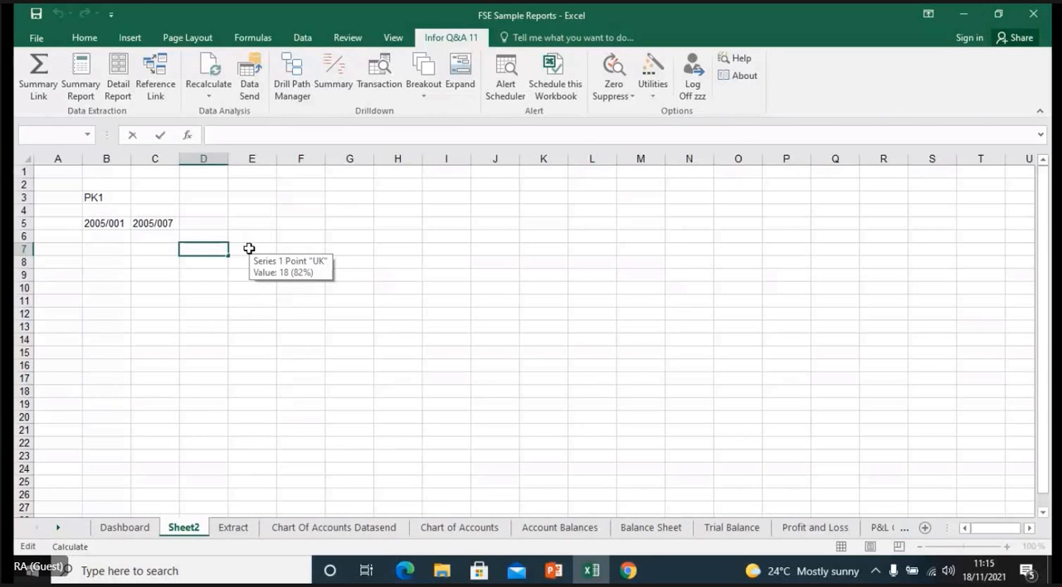
pyautogui.click(249, 249)
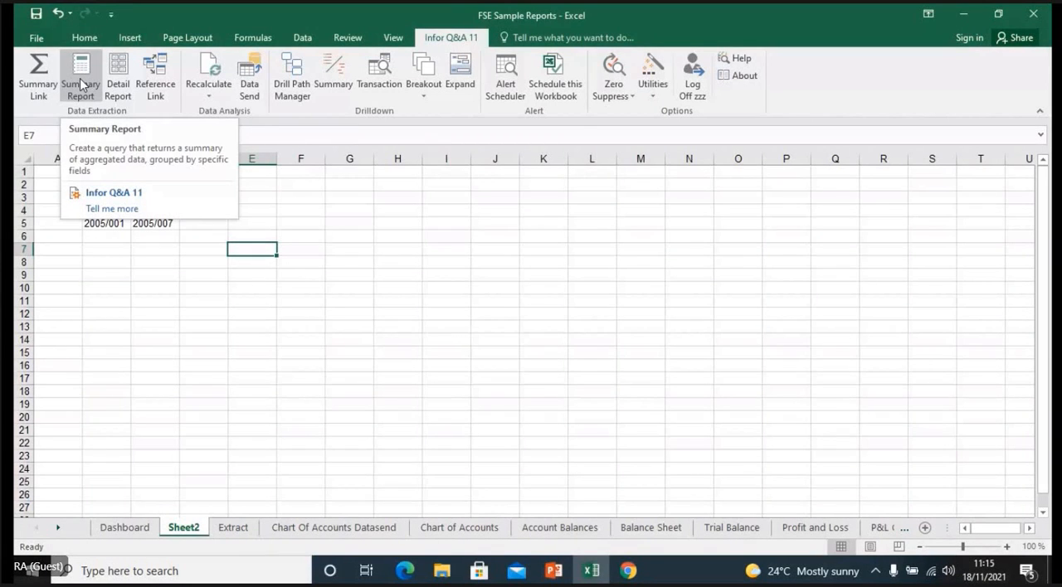
pyautogui.click(80, 85)
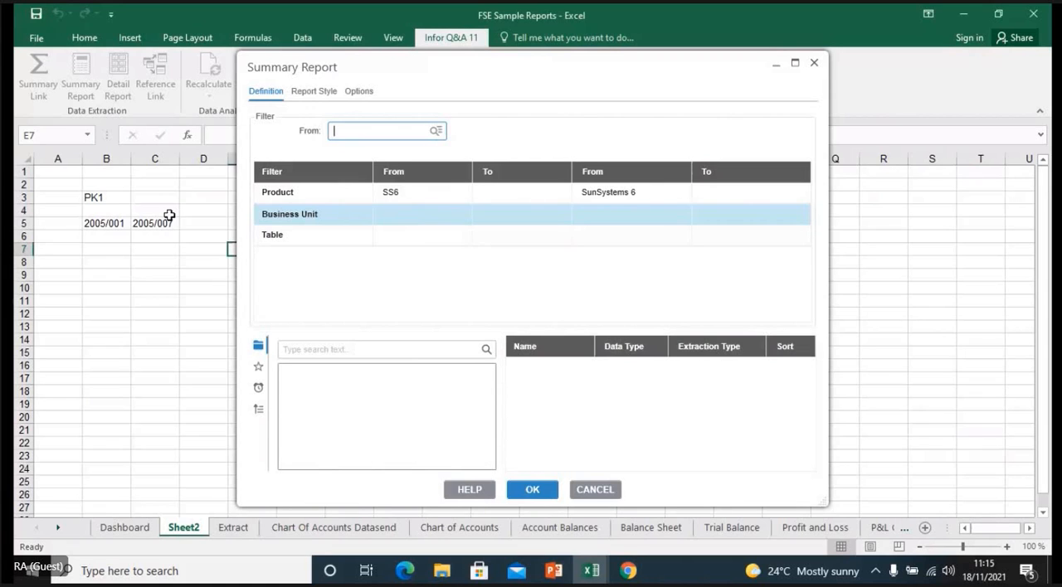
pyautogui.click(99, 199)
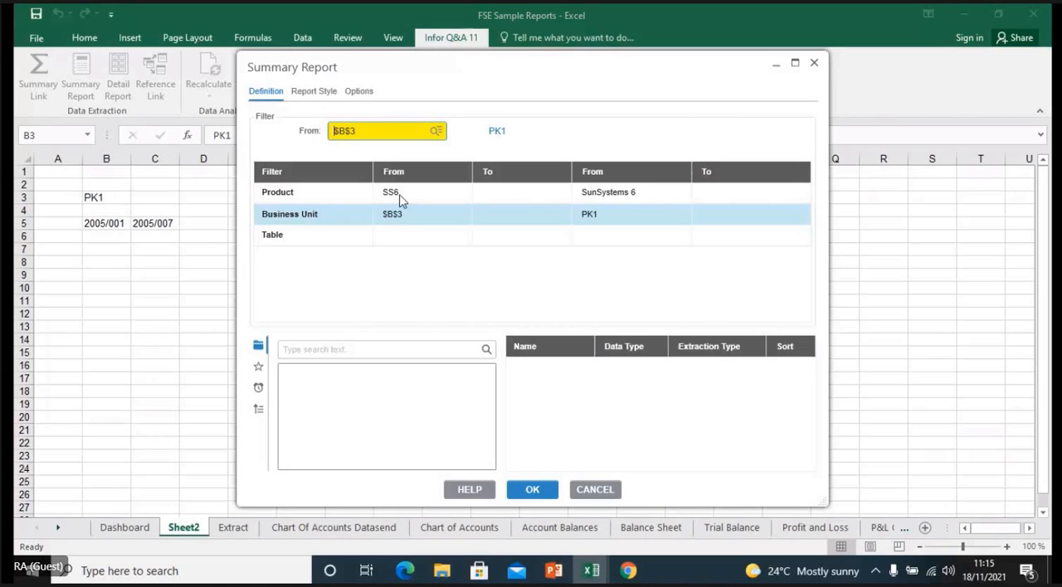
# - Set the Summary Report's Table filter to LA / Ledger, looking into the Transactions and Static Data groups on the way
pyautogui.click(419, 232)
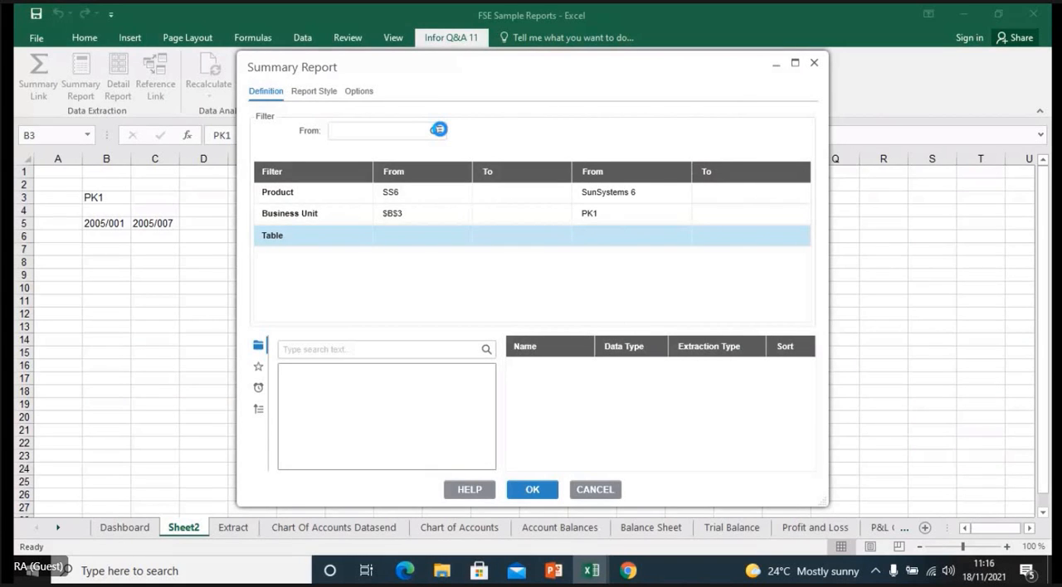
pyautogui.click(438, 130)
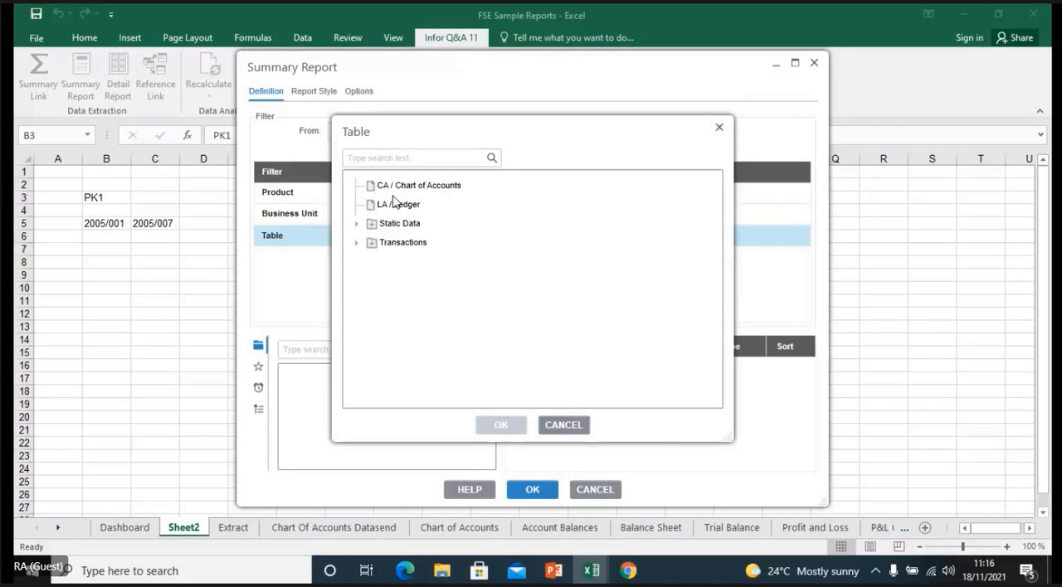
pyautogui.click(356, 244)
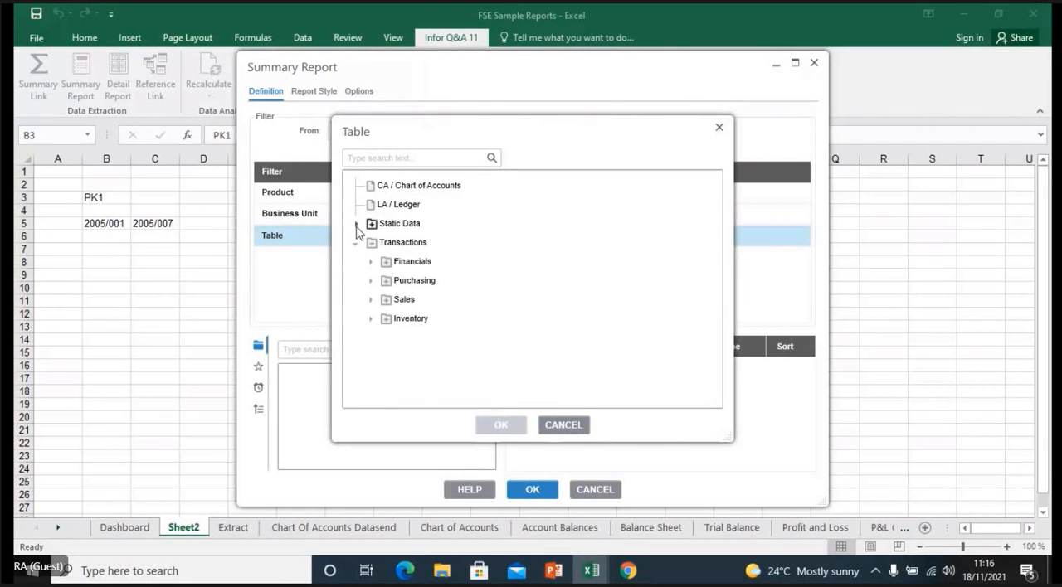
pyautogui.click(356, 225)
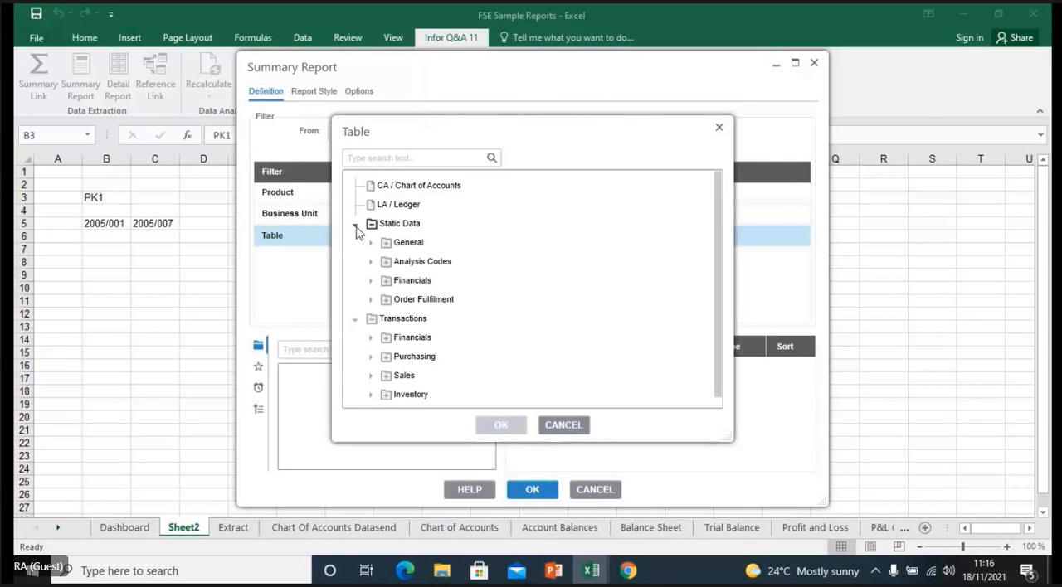
pyautogui.click(400, 208)
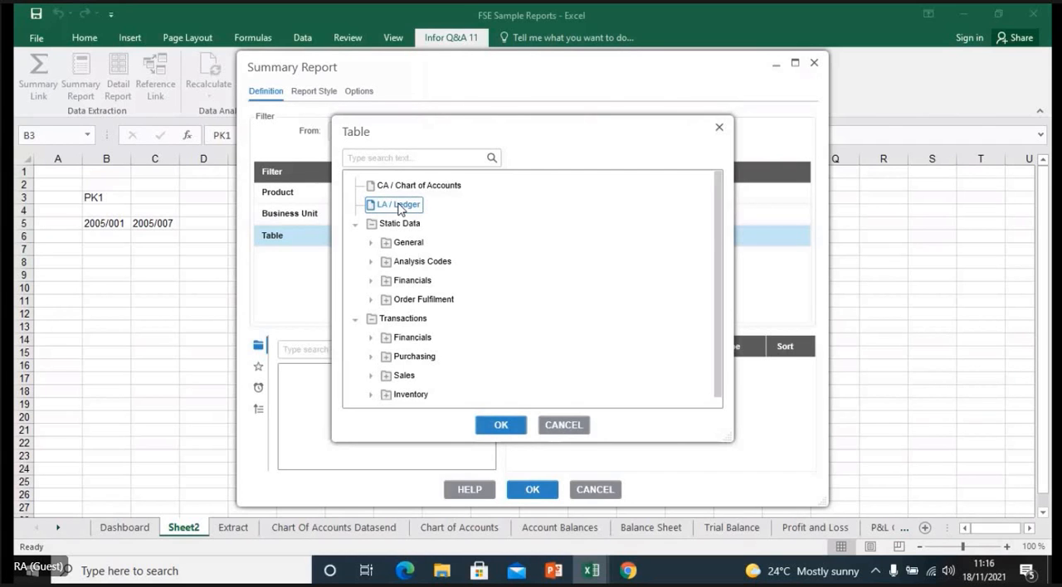
pyautogui.click(501, 426)
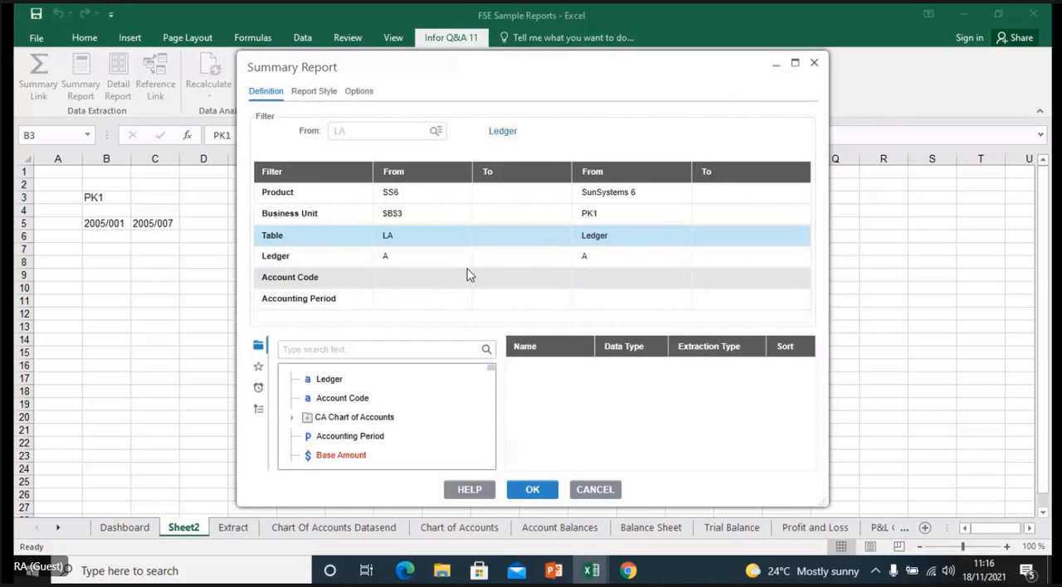
# - Set the Summary Report's Account Code filter to run from 10000 to 20000
pyautogui.click(395, 288)
pyautogui.doubleClick(350, 131)
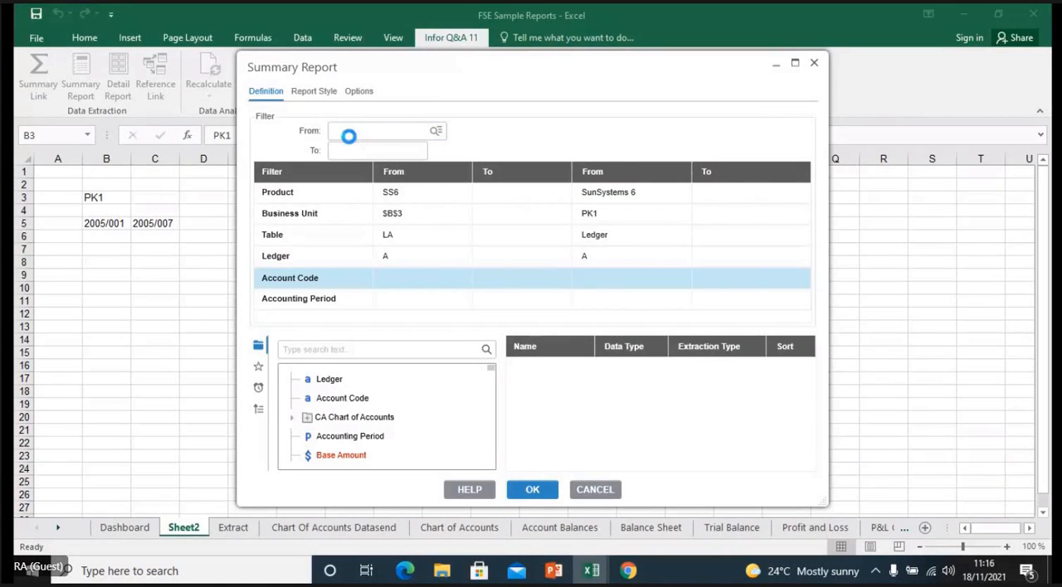
pyautogui.doubleClick(351, 205)
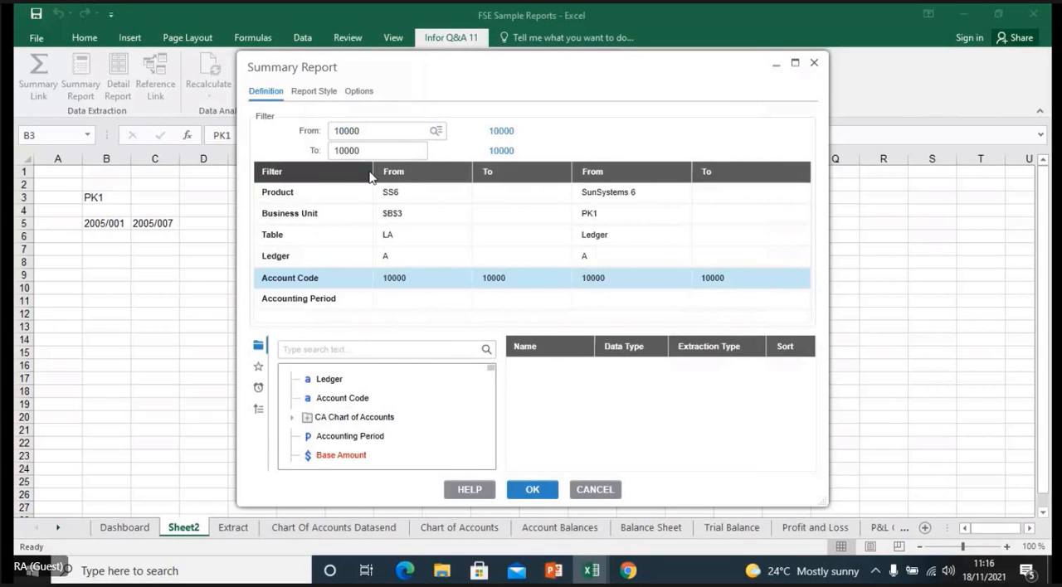
pyautogui.click(341, 151)
pyautogui.press('BackSpace')
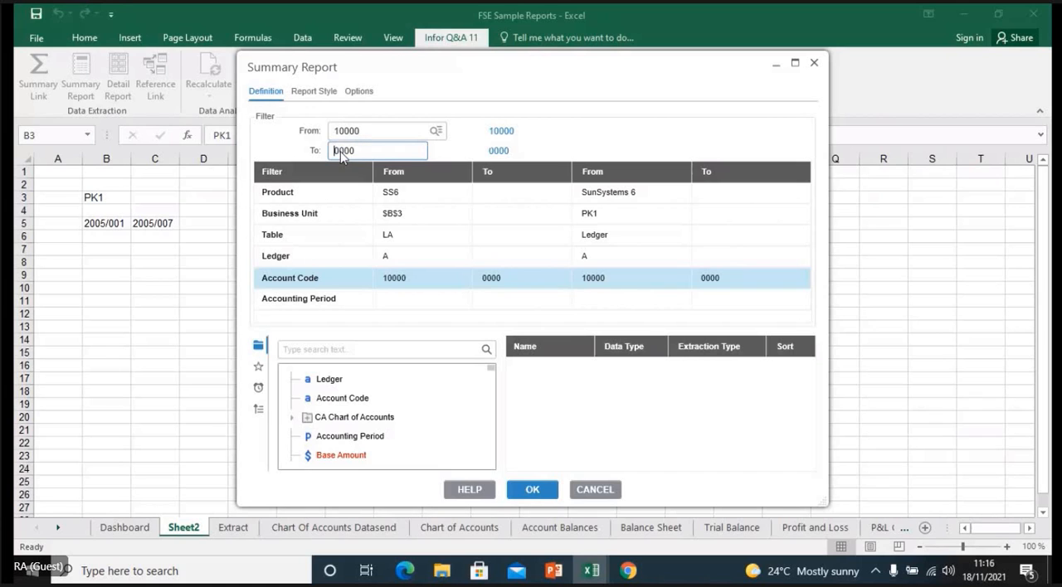
pyautogui.write('2')
# - Link the Accounting Period filter's start to cell B5 and its end to cell C5
pyautogui.click(400, 302)
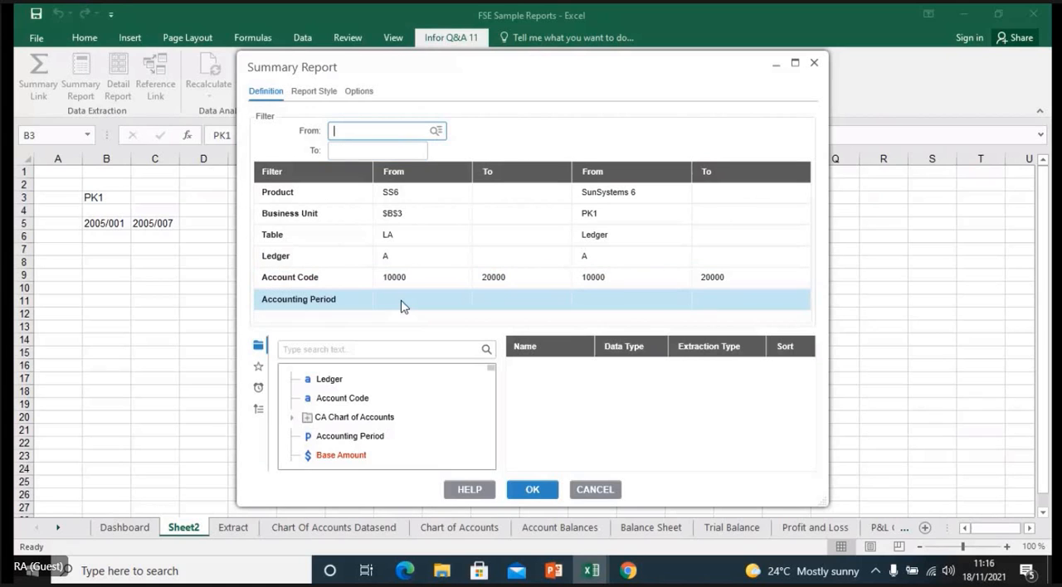
pyautogui.click(101, 225)
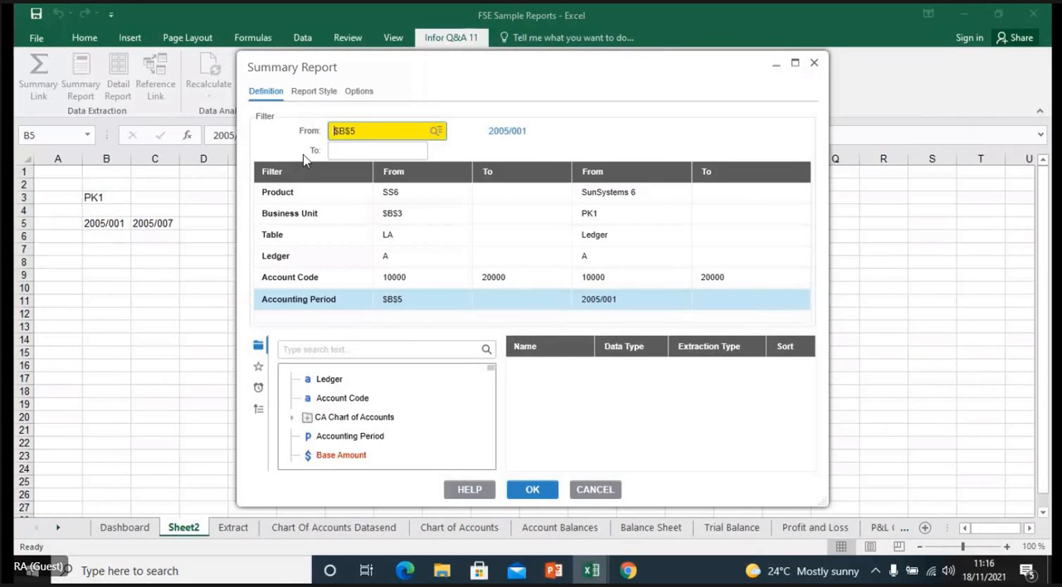
pyautogui.click(344, 151)
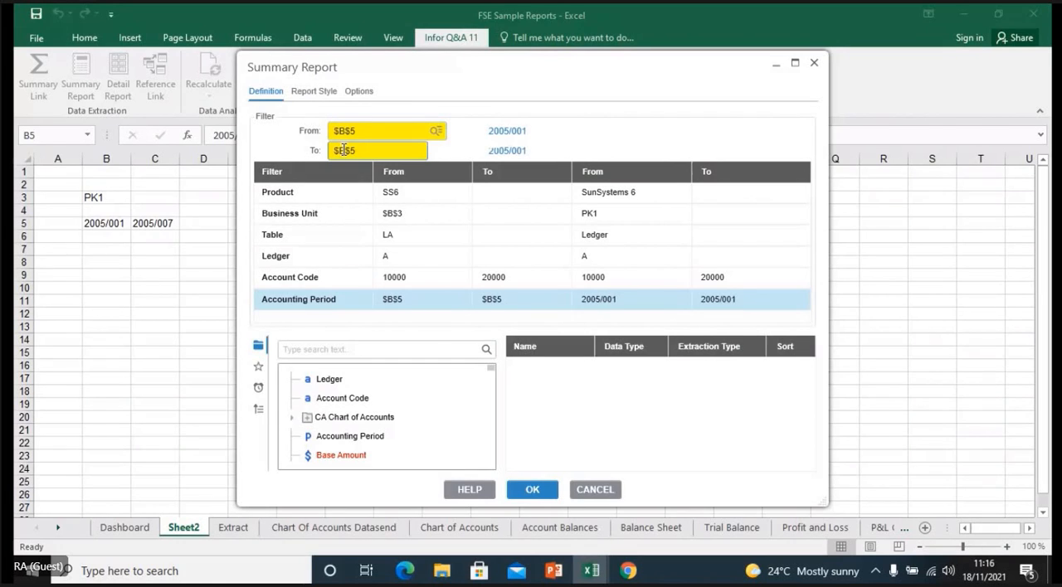
pyautogui.click(158, 223)
# - Add Account Code, Base Amount and Description to the Summary Report's output items
pyautogui.doubleClick(351, 401)
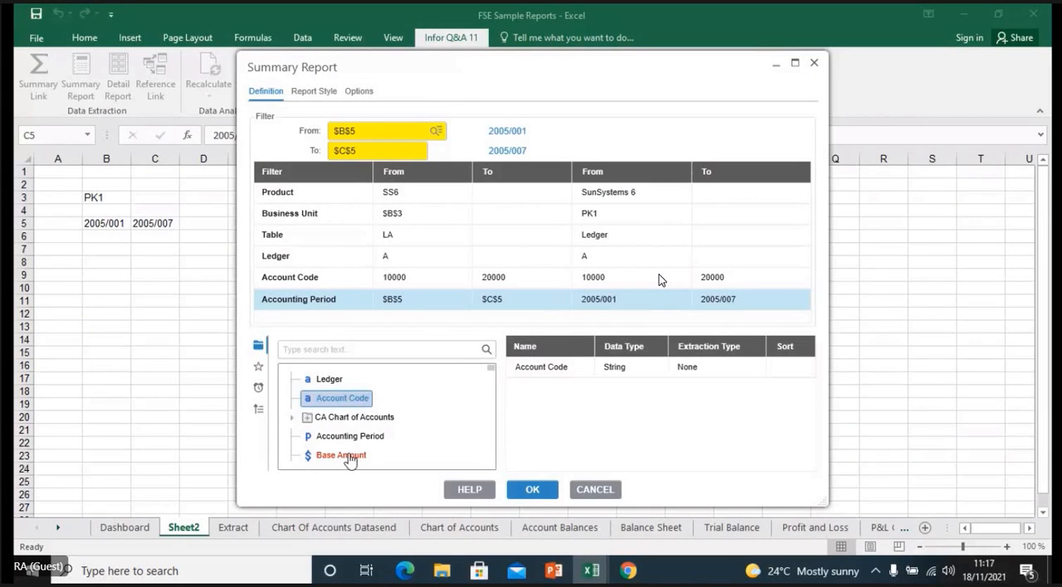
pyautogui.doubleClick(348, 457)
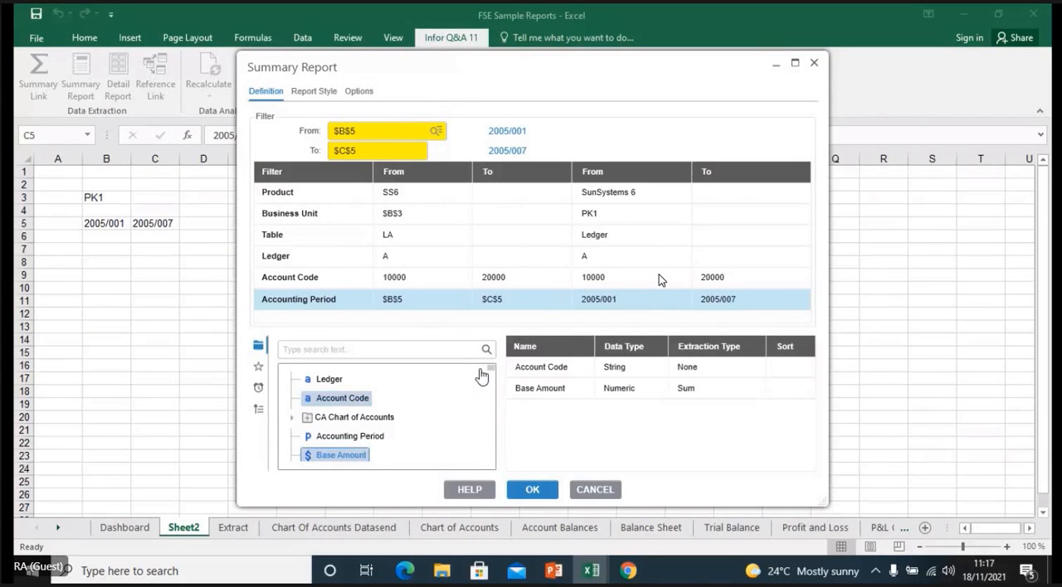
pyautogui.moveTo(493, 372); pyautogui.dragTo(493, 397)
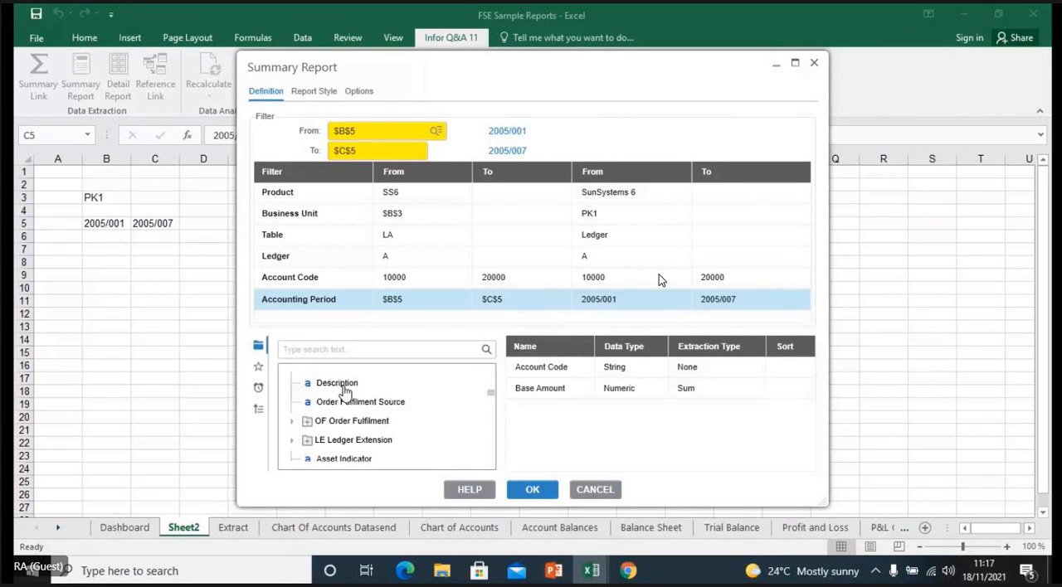
pyautogui.doubleClick(344, 387)
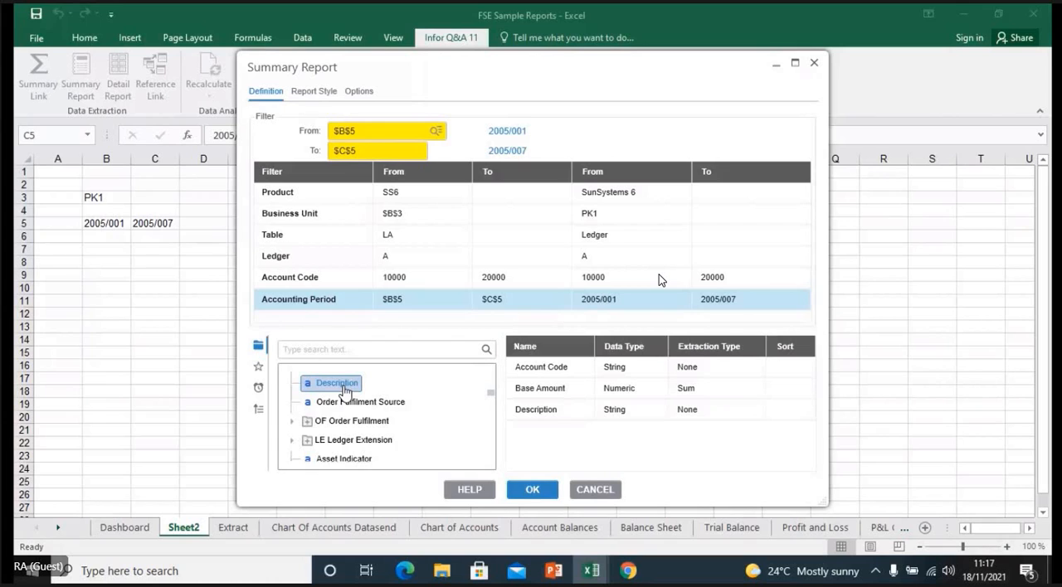
# - Keep the Simple auto format in the report style and turn off Totals
pyautogui.click(314, 93)
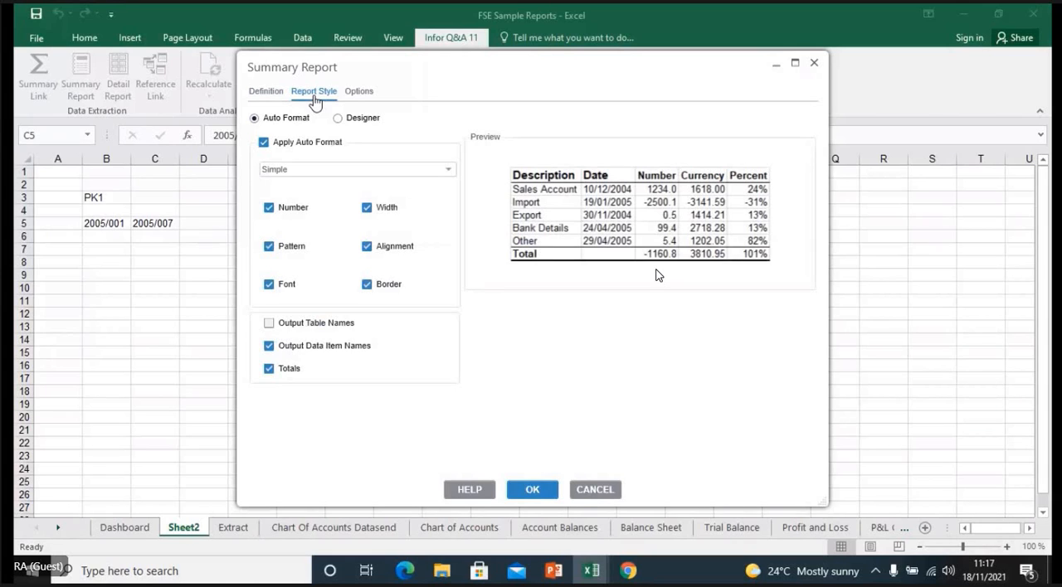
pyautogui.click(449, 170)
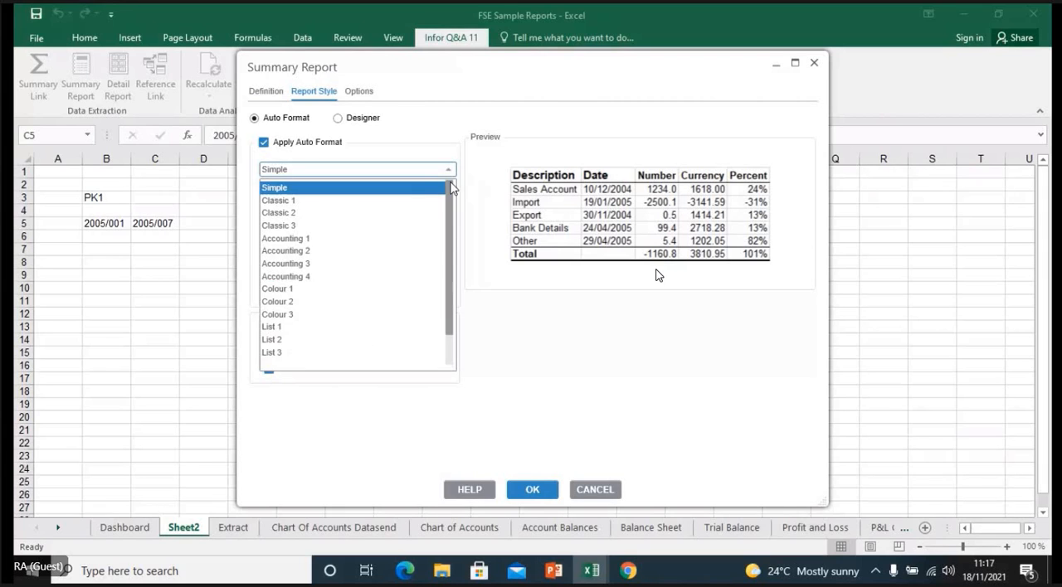
pyautogui.moveTo(451, 188)
pyautogui.mouseDown()
pyautogui.moveTo(452, 224)
pyautogui.moveTo(454, 189)
pyautogui.mouseUp()
pyautogui.click(423, 189)
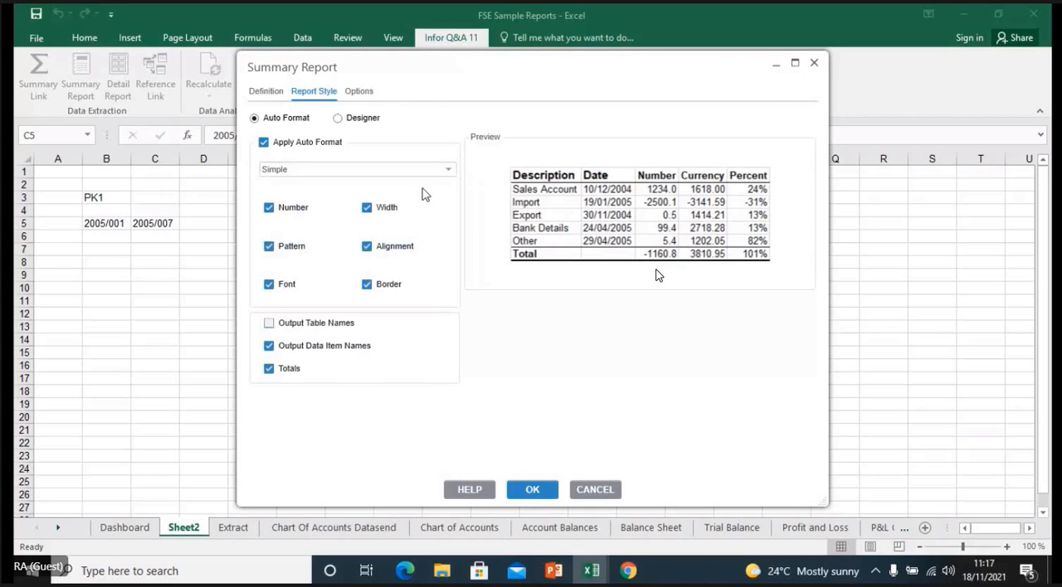
pyautogui.click(269, 369)
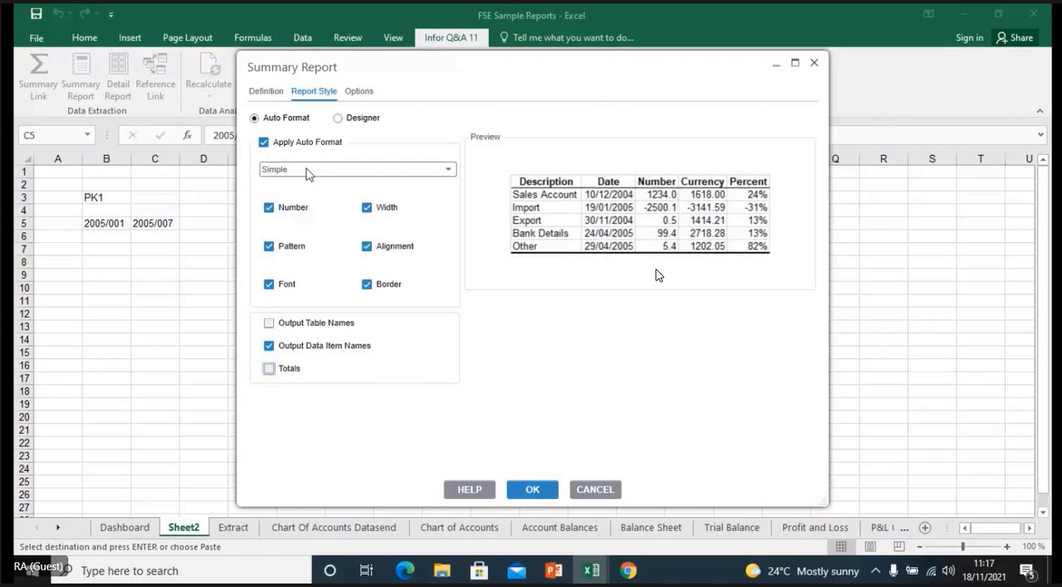
# - Look at the Designer layout option, return to Auto Format and generate the Summary Report
pyautogui.click(339, 119)
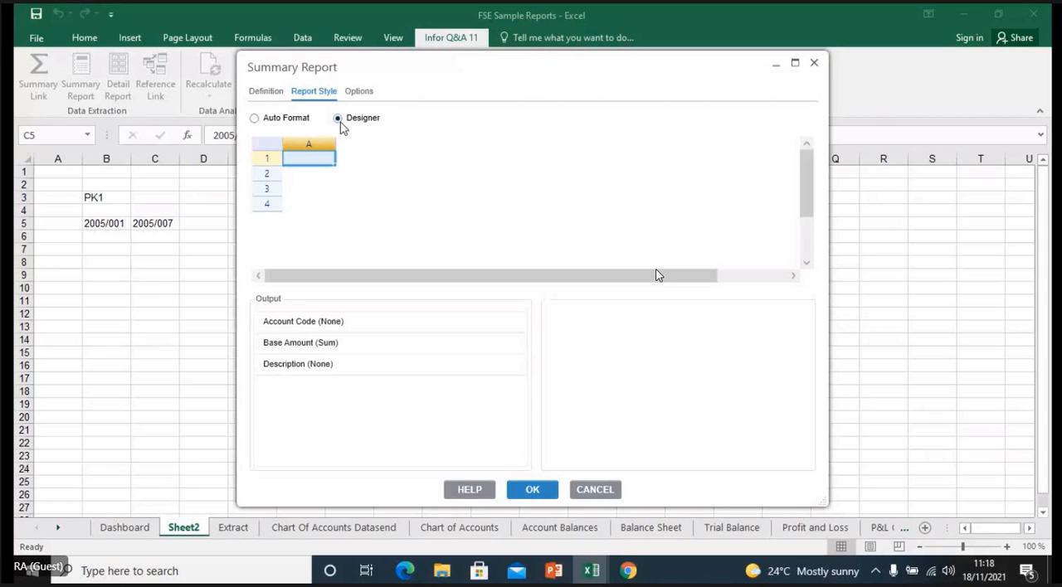
pyautogui.click(255, 119)
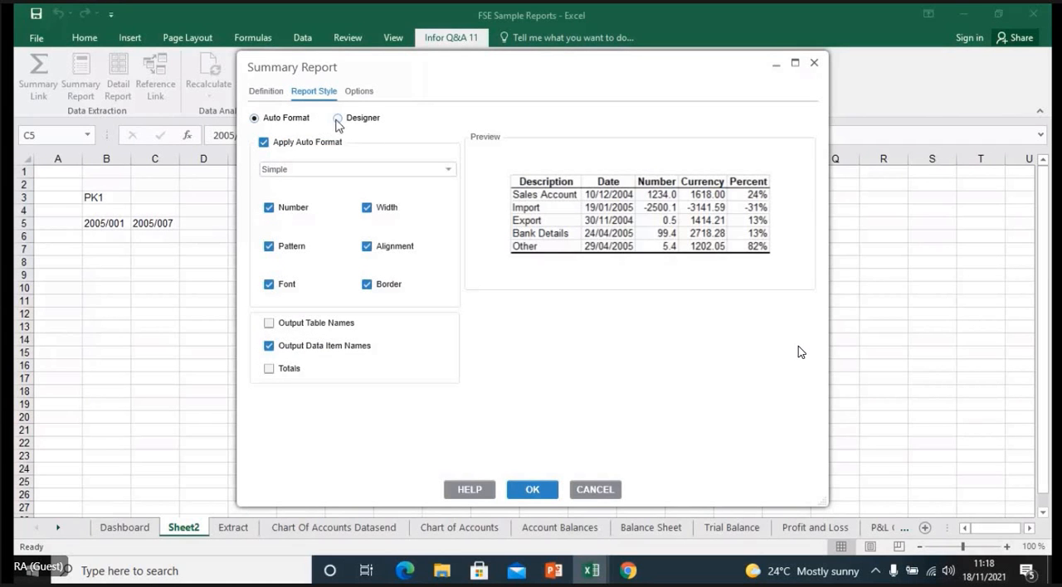
pyautogui.click(338, 119)
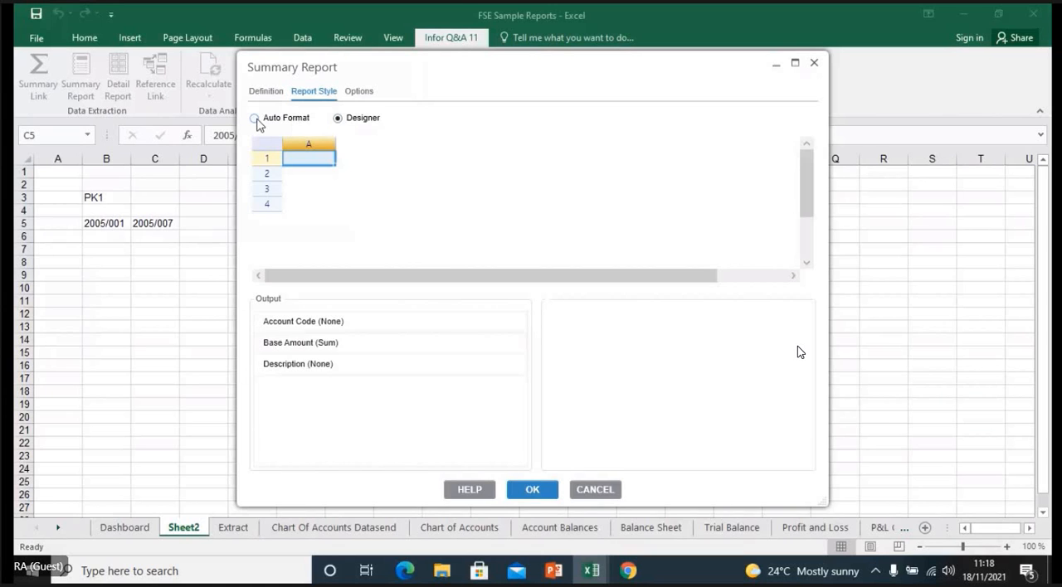
pyautogui.click(255, 118)
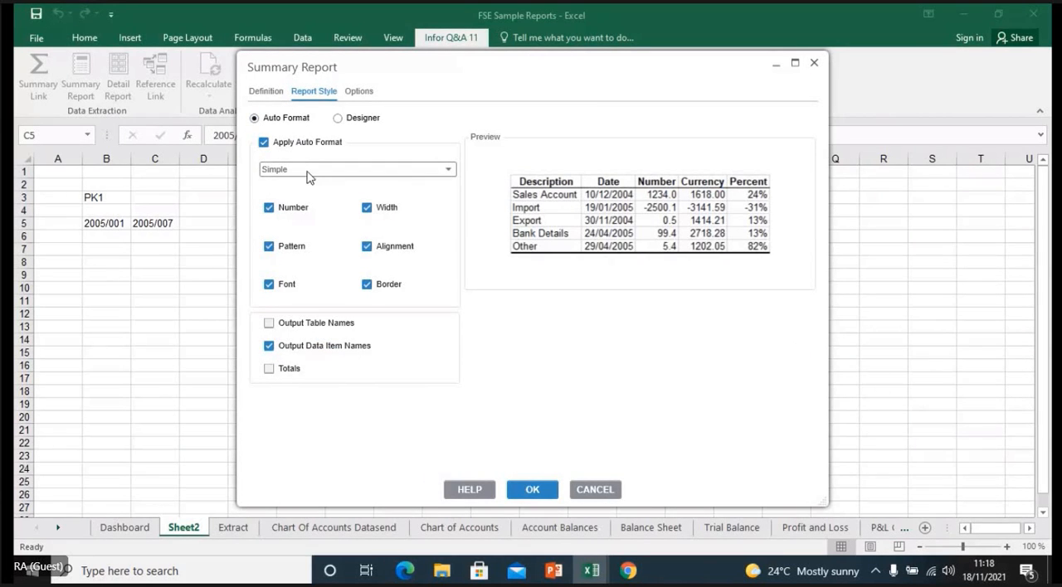
pyautogui.click(531, 488)
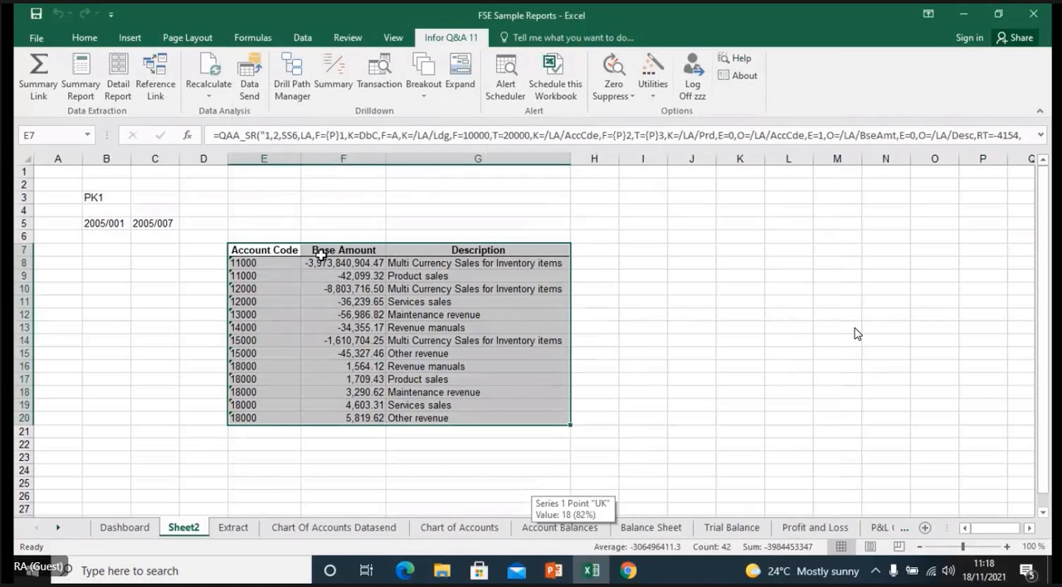
# - Reopen the Summary Report definition from cell E7, move Description ahead of Base Amount and regenerate the report
pyautogui.click(320, 253)
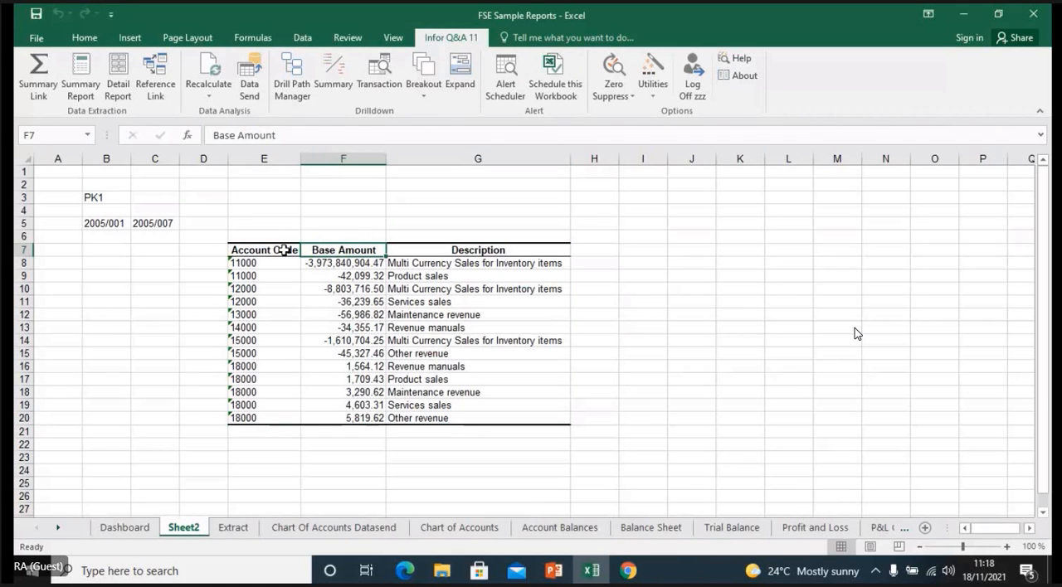
pyautogui.click(285, 250)
pyautogui.click(356, 251)
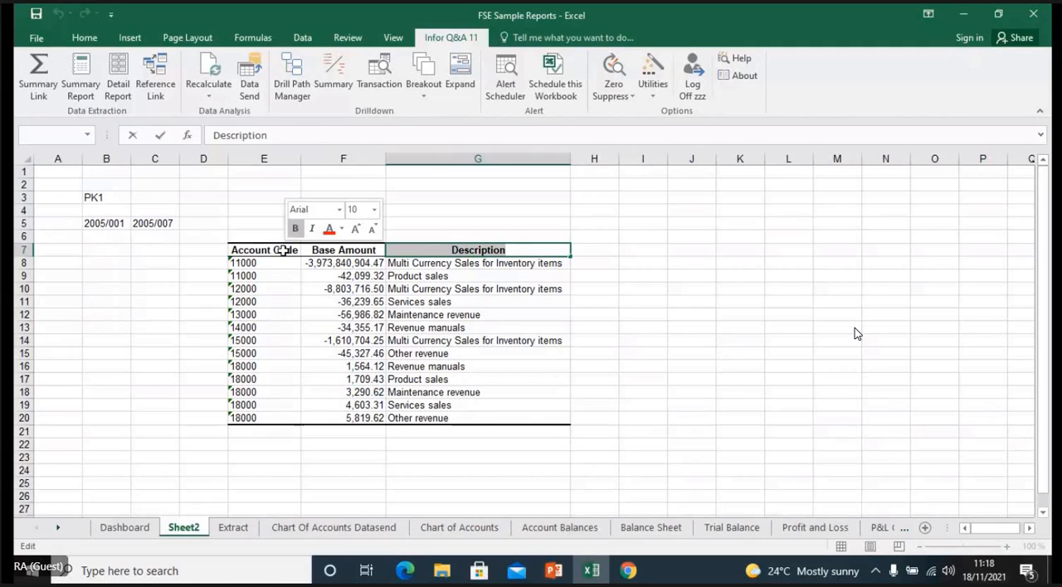
pyautogui.click(283, 249)
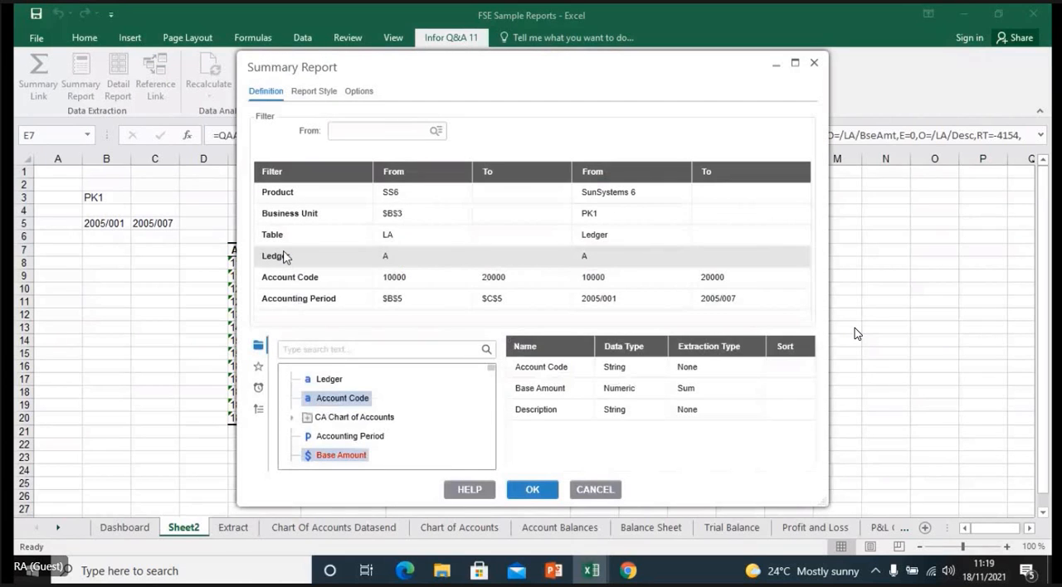
pyautogui.click(535, 409)
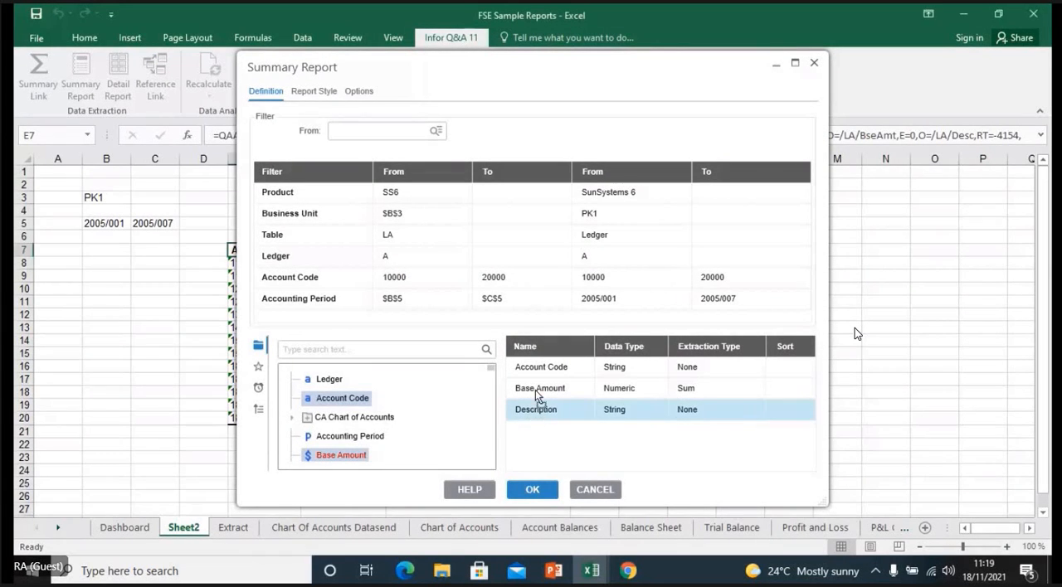
pyautogui.moveTo(536, 391); pyautogui.dragTo(536, 388)
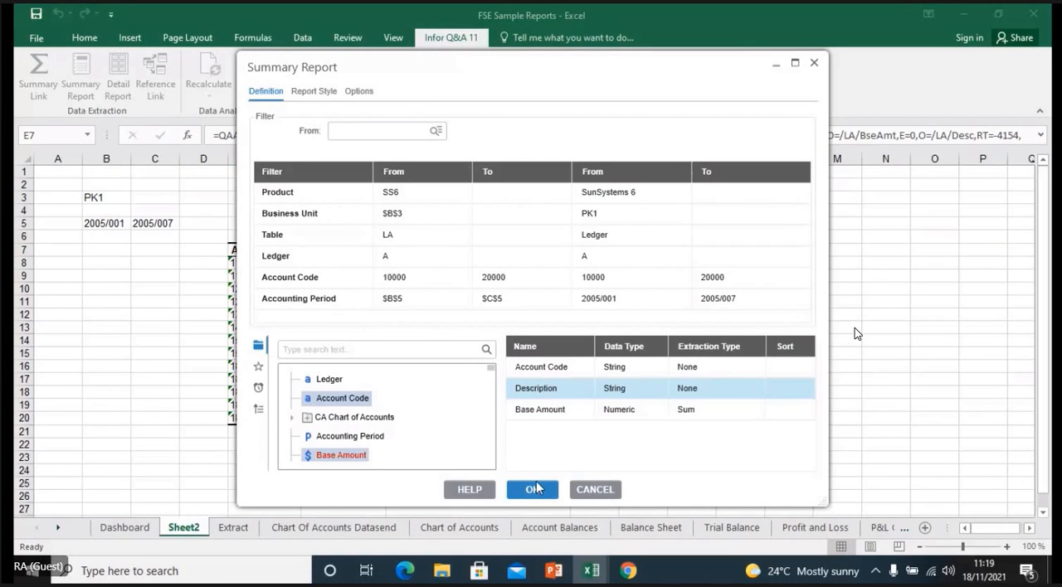
pyautogui.click(534, 488)
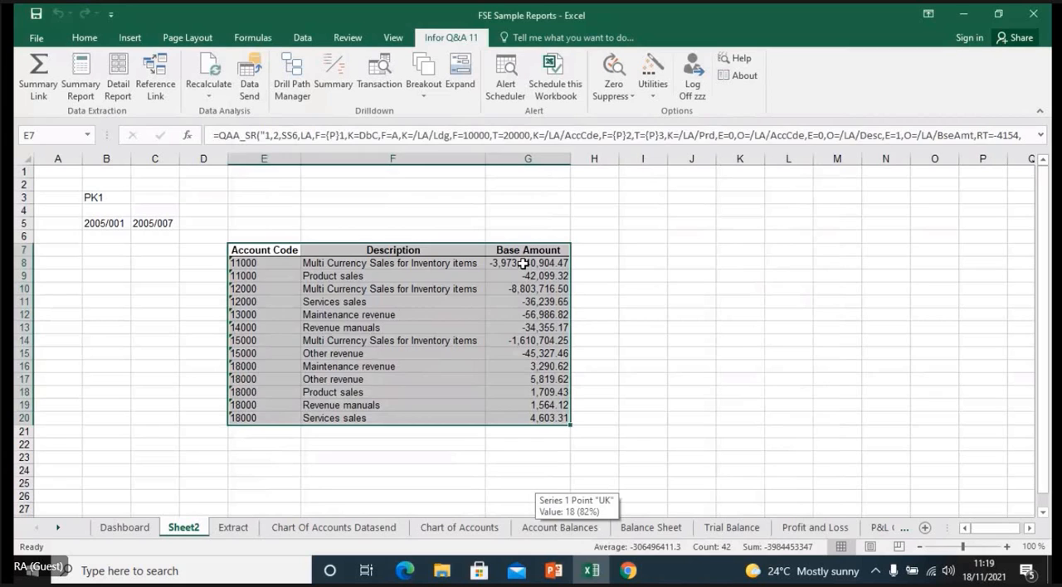
# - Examine the contents behind Base Amount cells G8 and G9 and the Account Code and Description headers
pyautogui.click(523, 263)
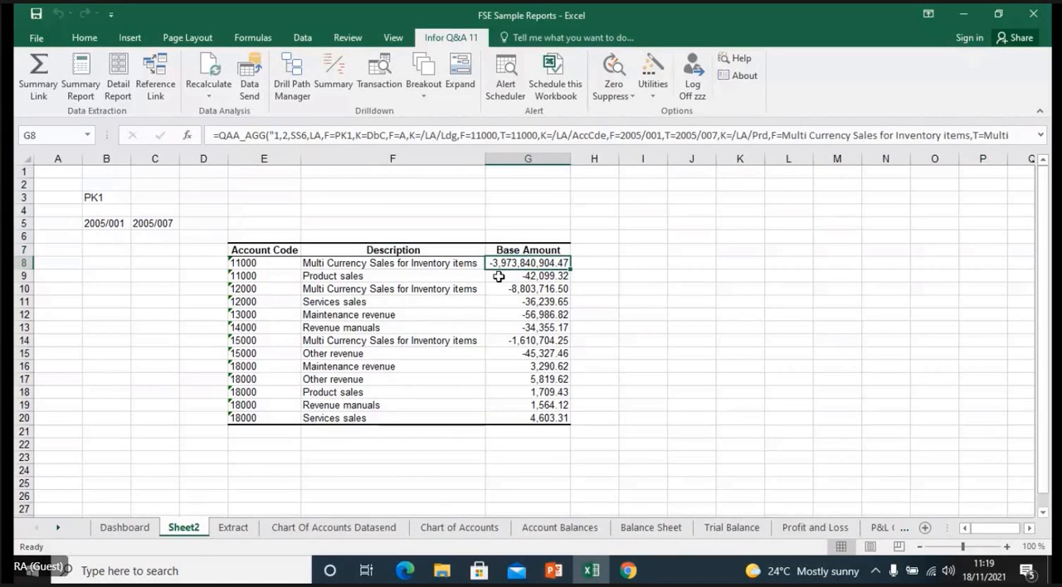
pyautogui.click(498, 277)
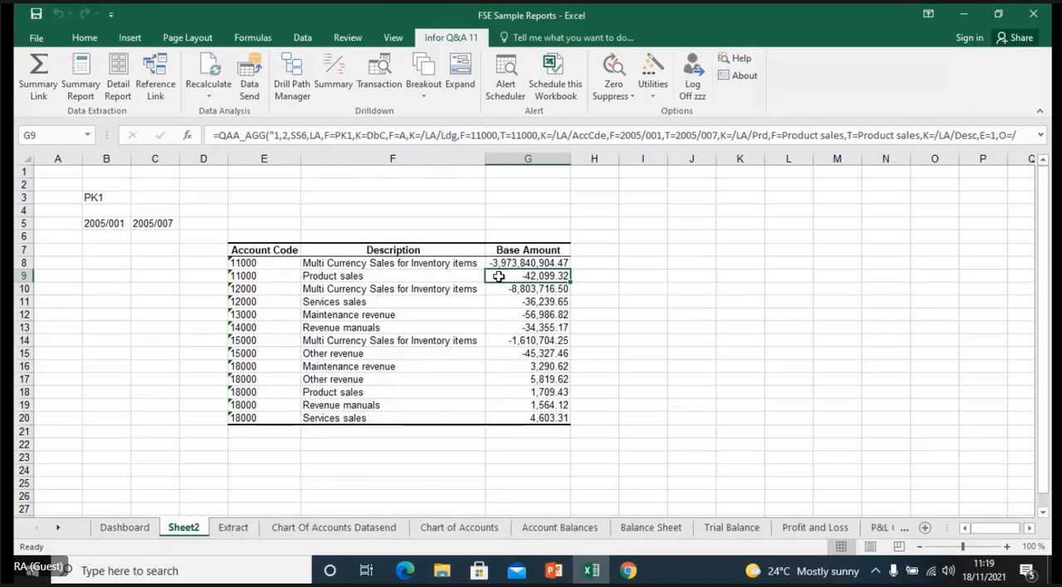
pyautogui.click(260, 248)
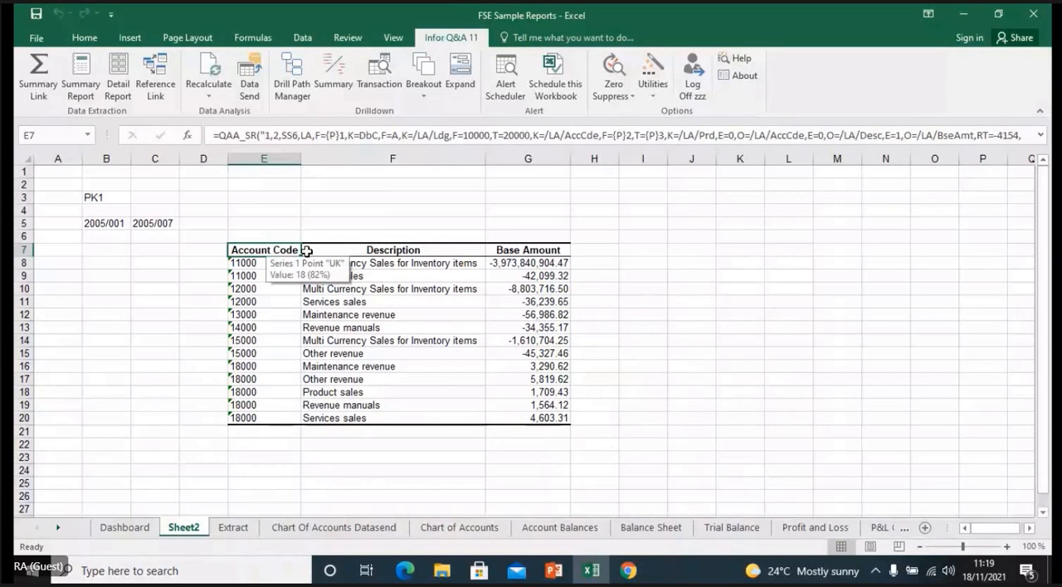
pyautogui.click(349, 250)
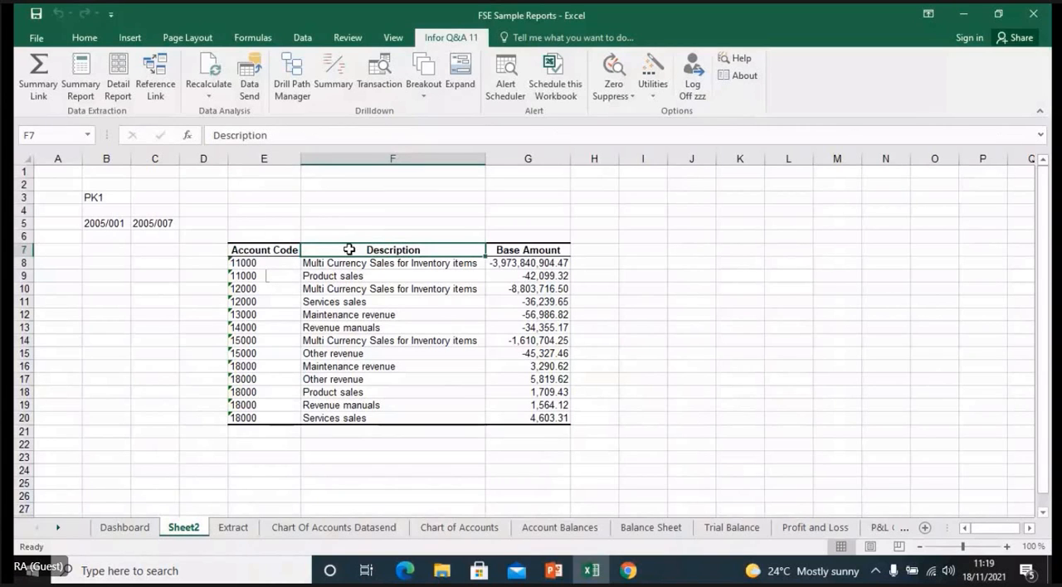
pyautogui.click(283, 252)
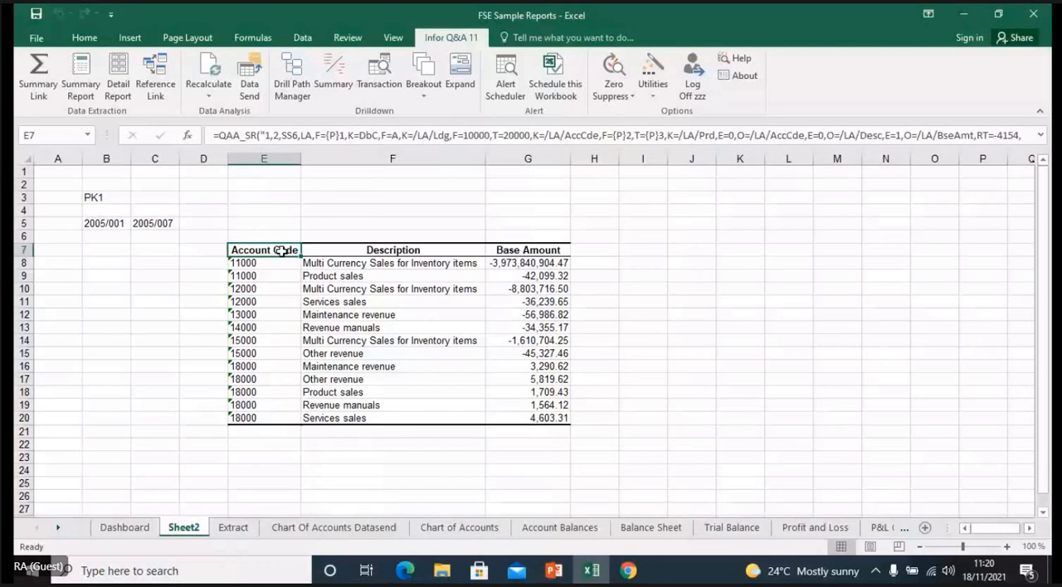
# - Change the ending accounting period in cell C5 to 2005/003
pyautogui.click(161, 223)
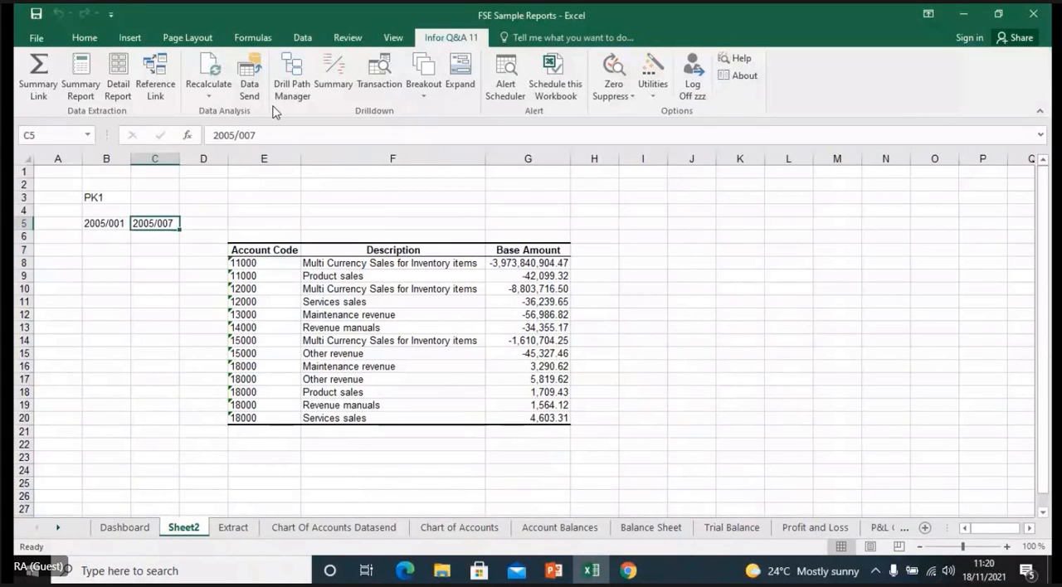
pyautogui.click(263, 135)
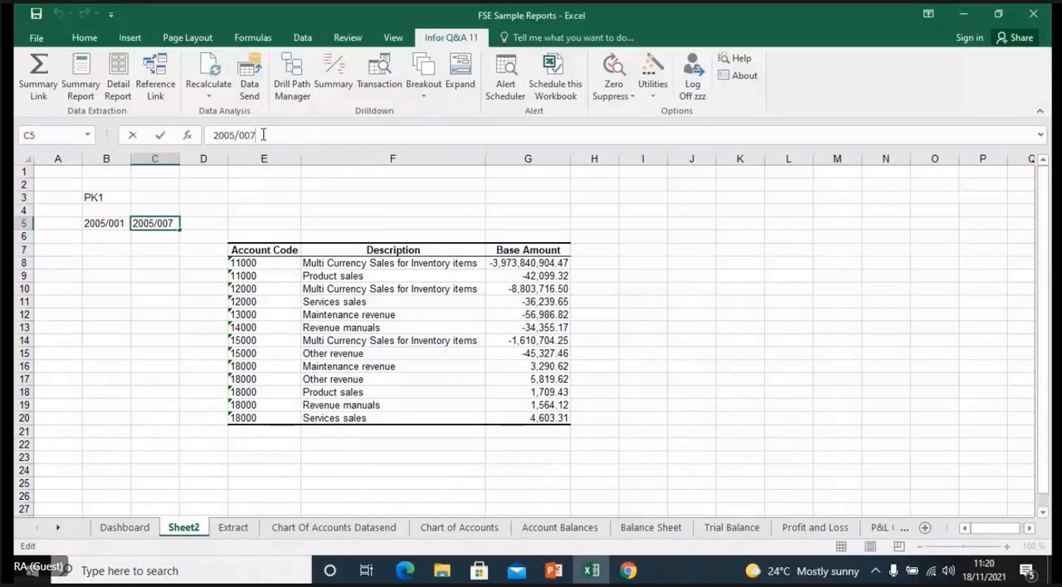
pyautogui.press('BackSpace')
pyautogui.write('3')
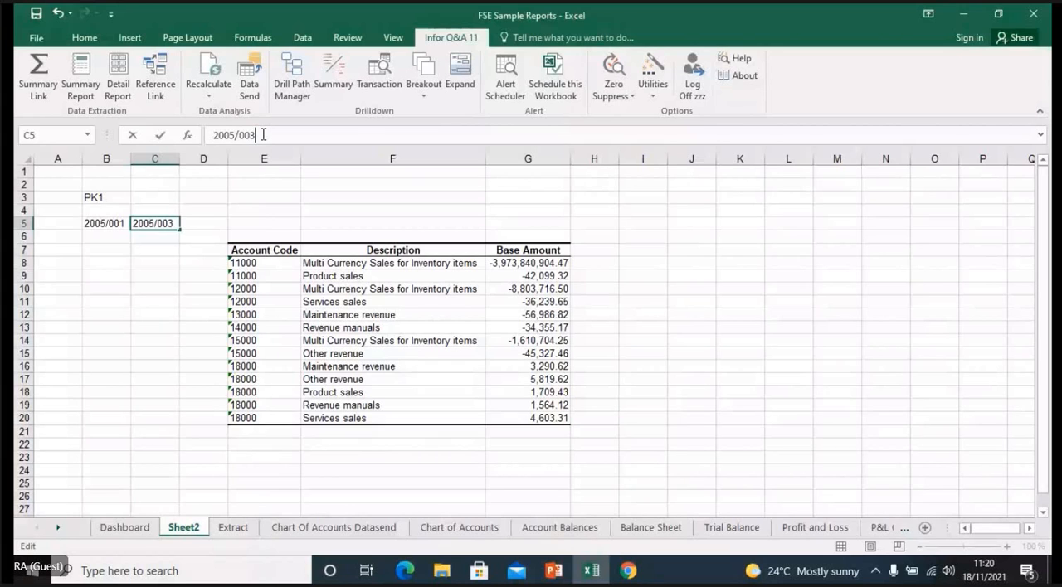
pyautogui.press('Tab')
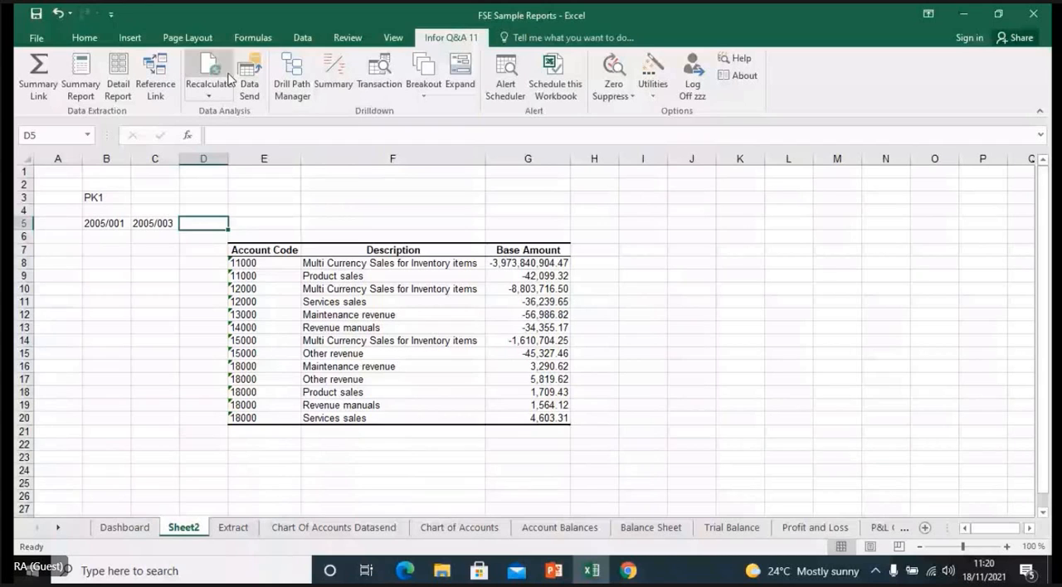
# - Recalculate all Infor Q&A queries on the worksheet and inspect the formula behind Base Amount cell G8
pyautogui.click(209, 95)
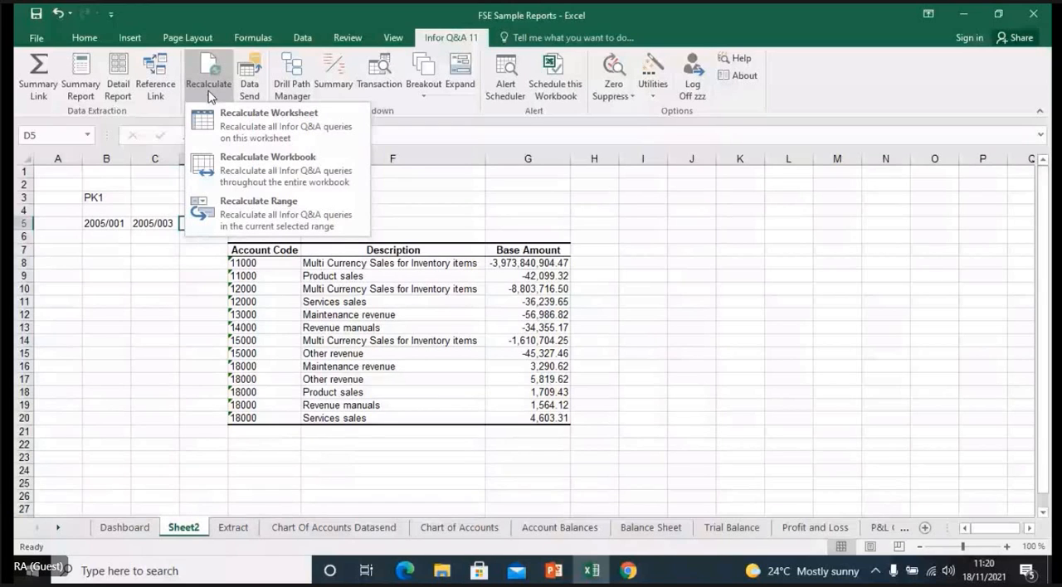
pyautogui.click(236, 123)
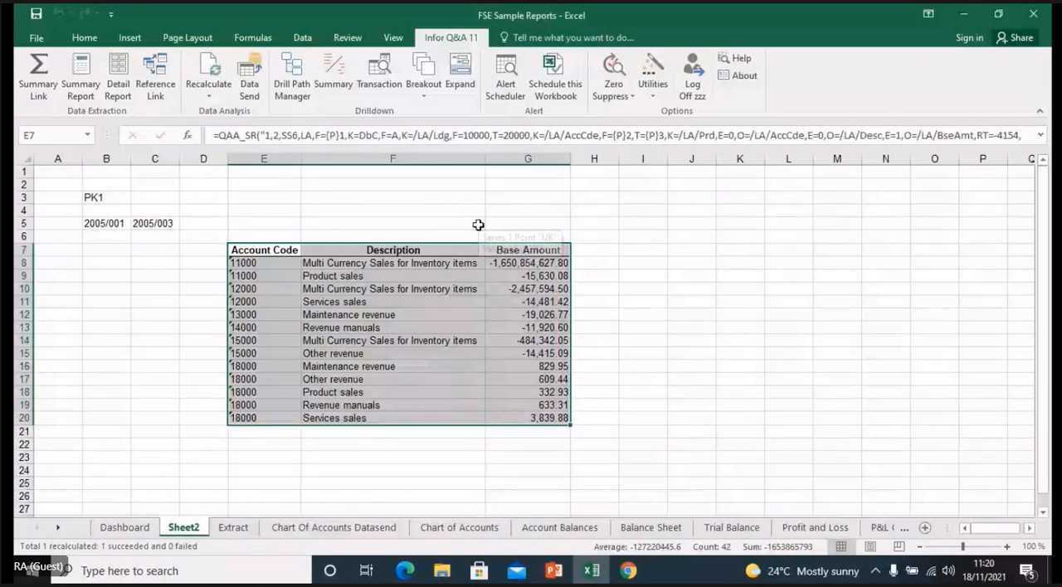
pyautogui.click(579, 265)
pyautogui.click(539, 264)
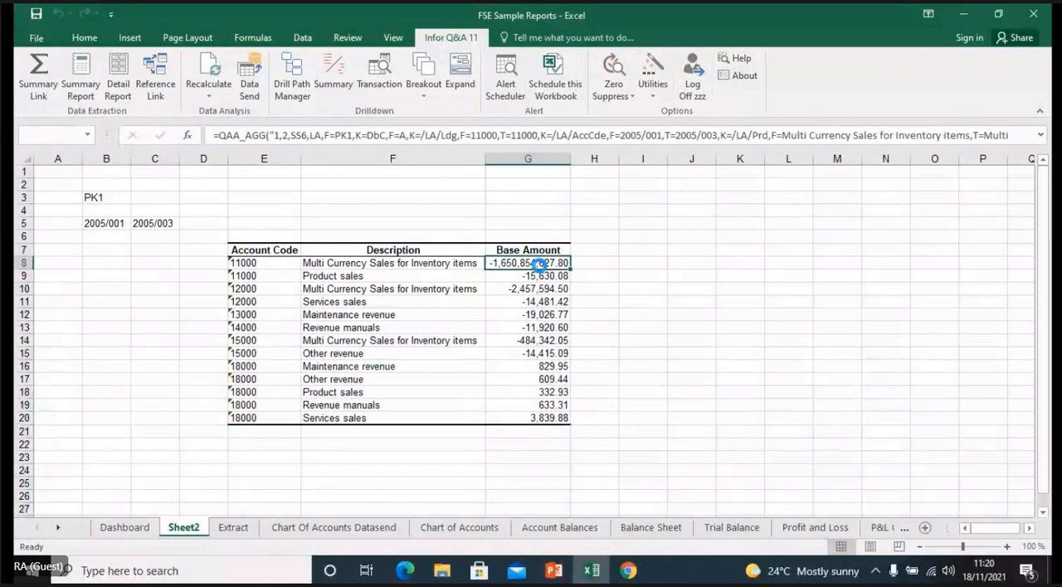
pyautogui.doubleClick(539, 264)
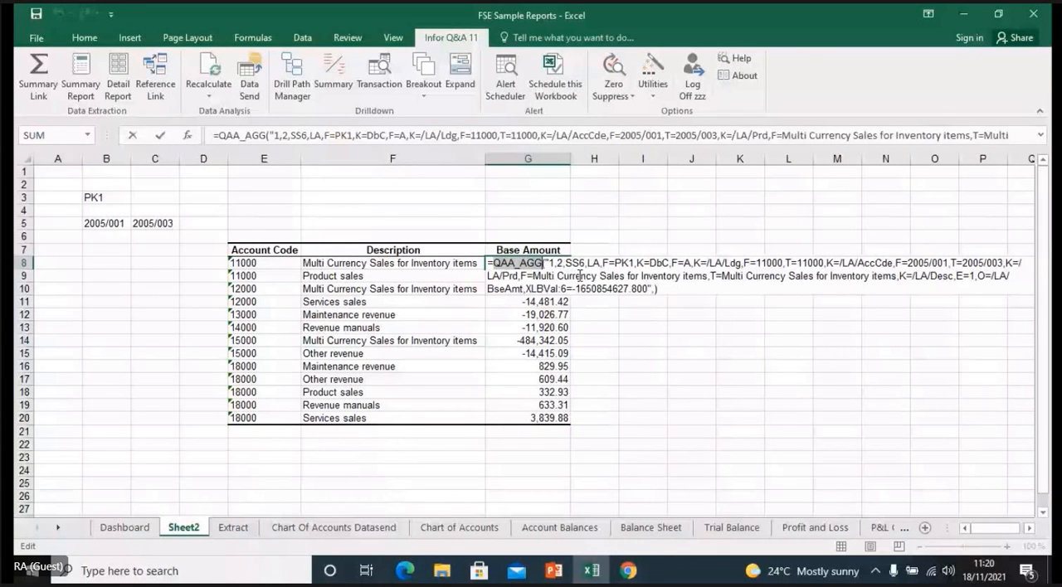
pyautogui.press('Return')
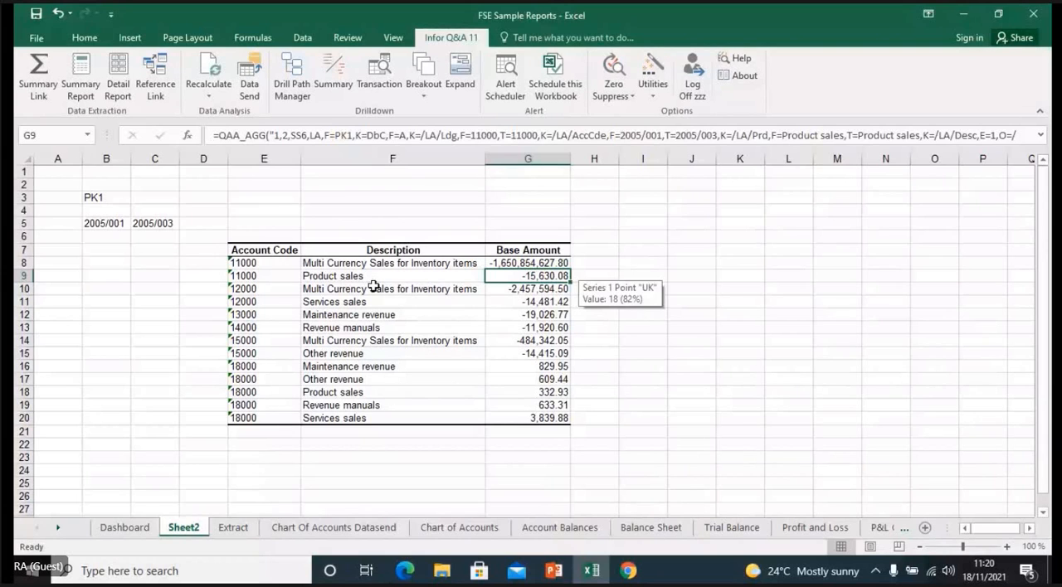
# - Open a Transaction drilldown on Base Amount cell G8 and add Account Code and Accounting Period as output fields
pyautogui.click(514, 262)
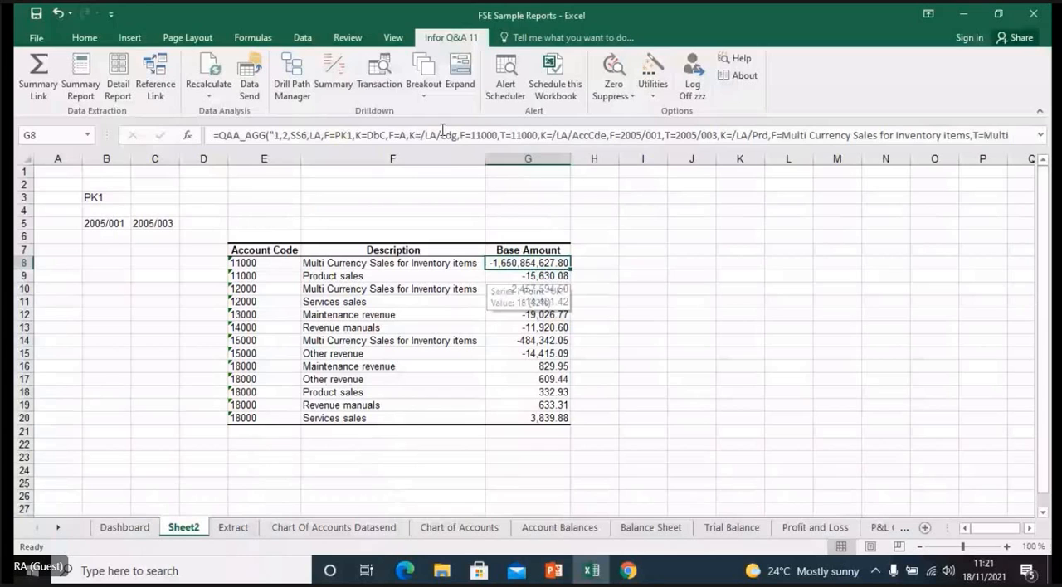
pyautogui.click(384, 80)
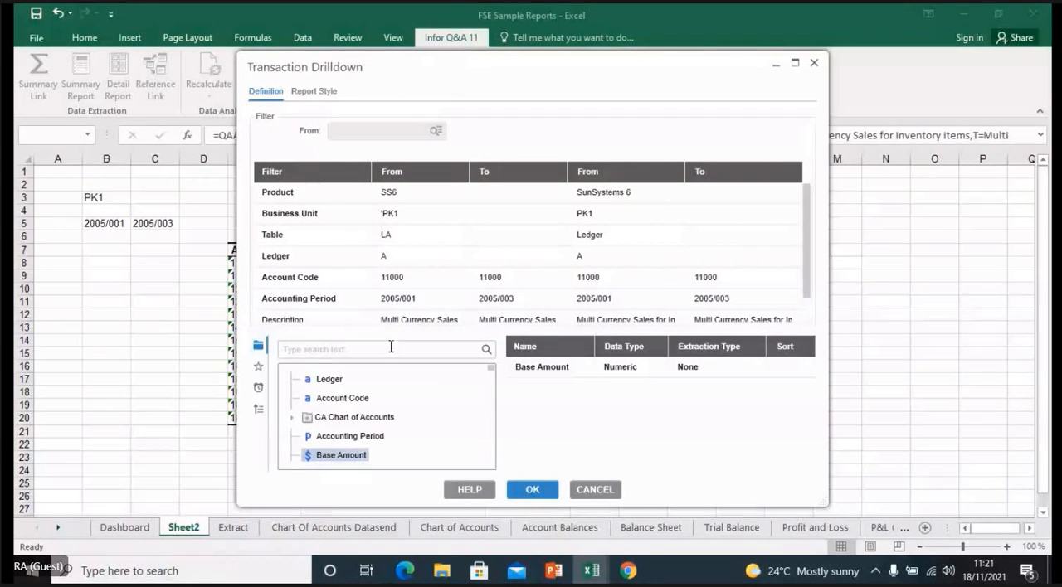
pyautogui.doubleClick(350, 404)
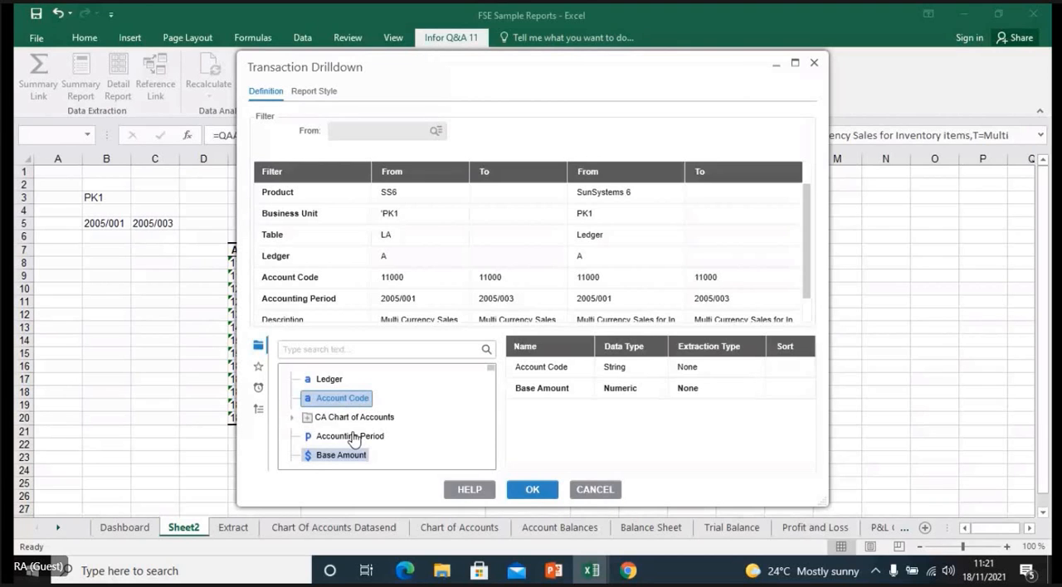
pyautogui.doubleClick(352, 438)
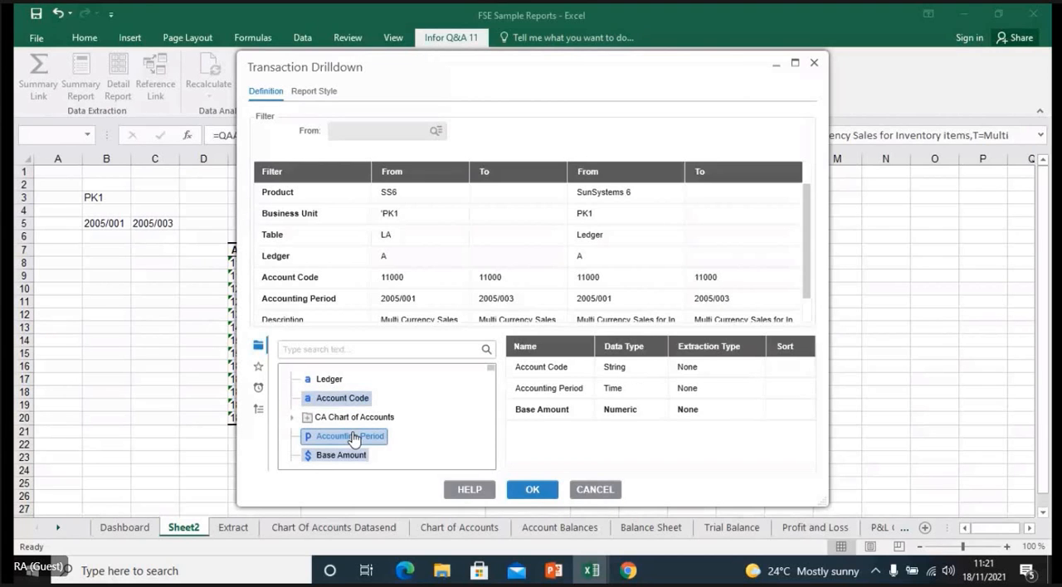
# - Add Transaction Date, Journal Number and Transaction Reference to the drilldown output and run it
pyautogui.moveTo(490, 369); pyautogui.dragTo(494, 394)
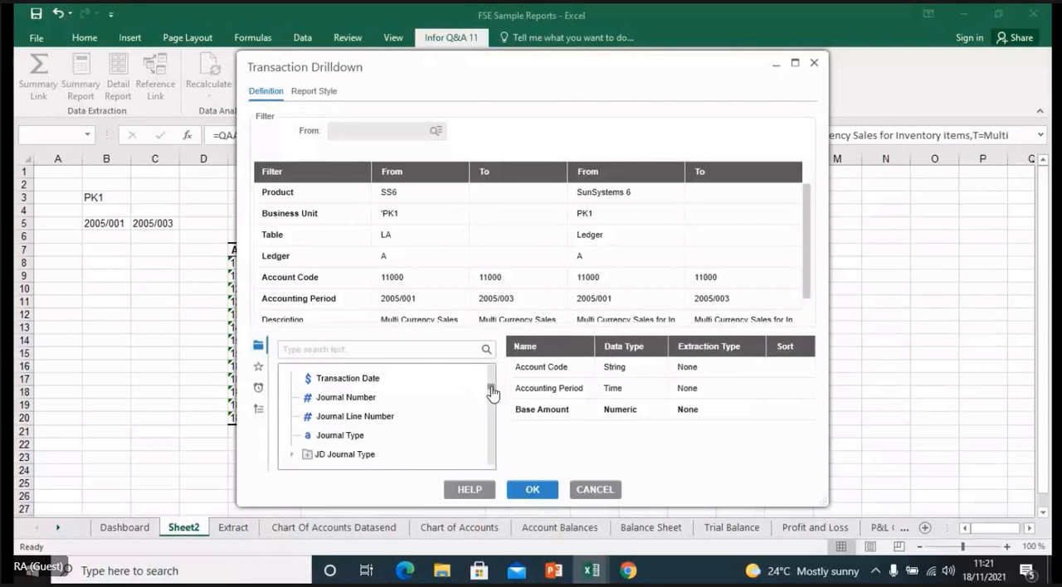
pyautogui.click(376, 382)
pyautogui.click(367, 398)
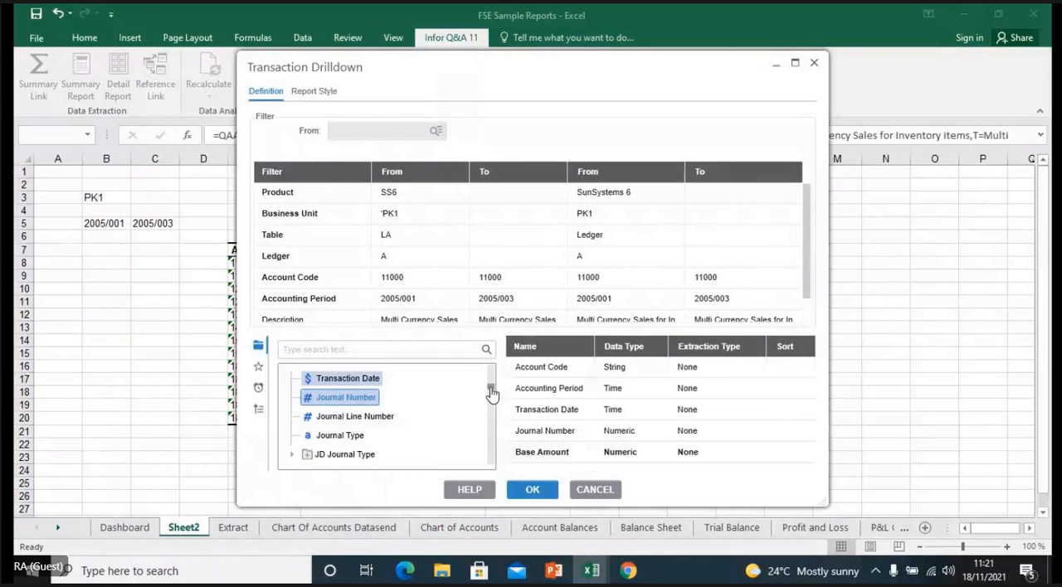
pyautogui.moveTo(491, 394); pyautogui.dragTo(492, 398)
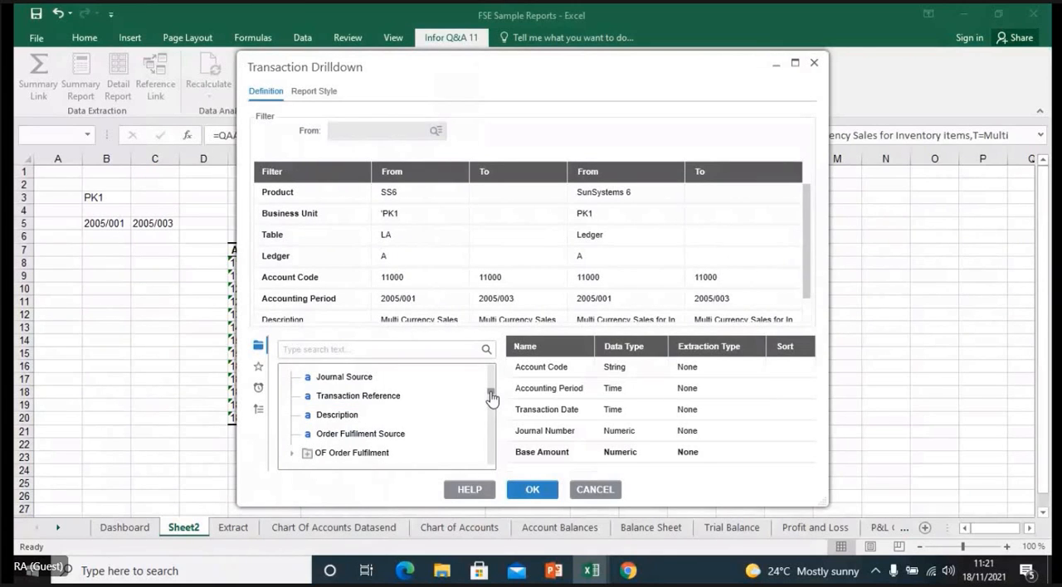
pyautogui.click(355, 398)
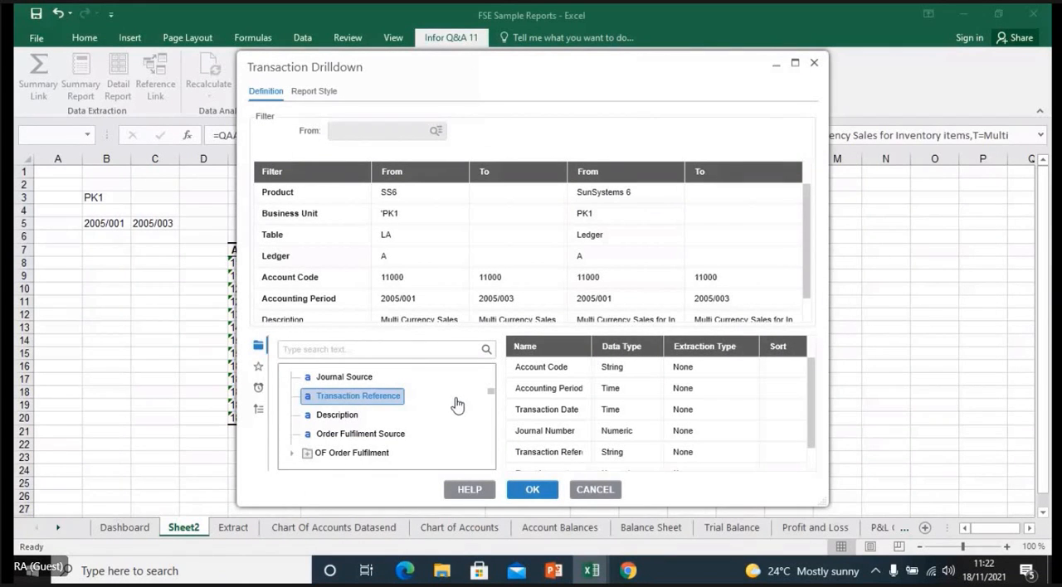
pyautogui.click(530, 491)
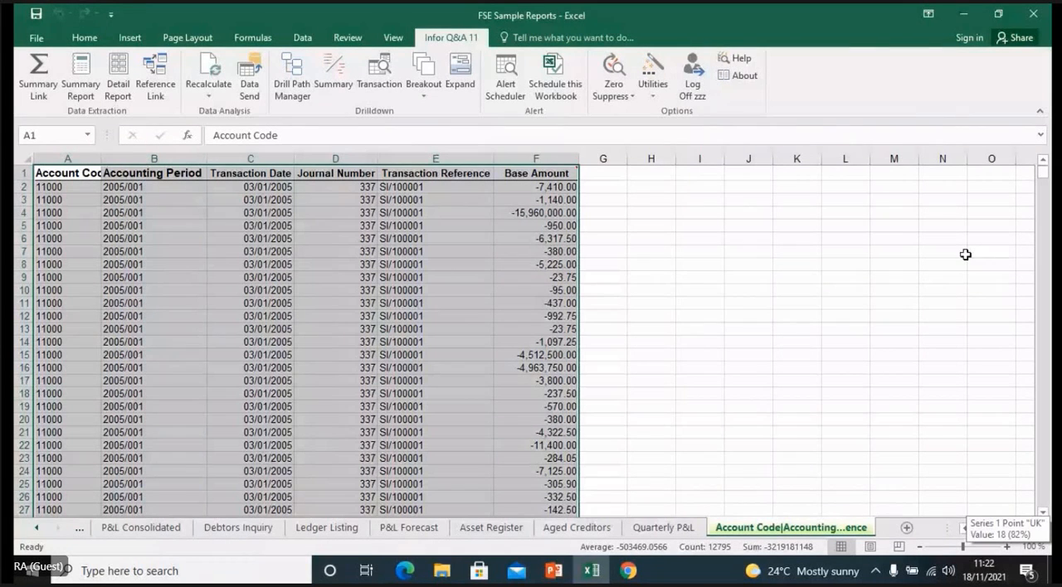
# - Look through the transaction drilldown listing from the first transaction reference down to the Total row
pyautogui.click(432, 187)
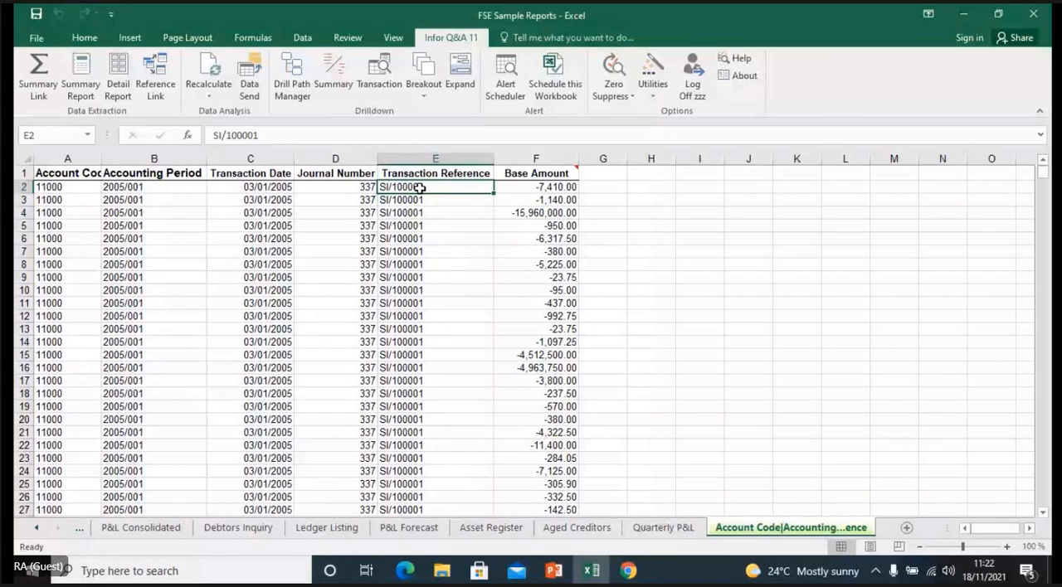
pyautogui.moveTo(1044, 173); pyautogui.dragTo(1046, 188)
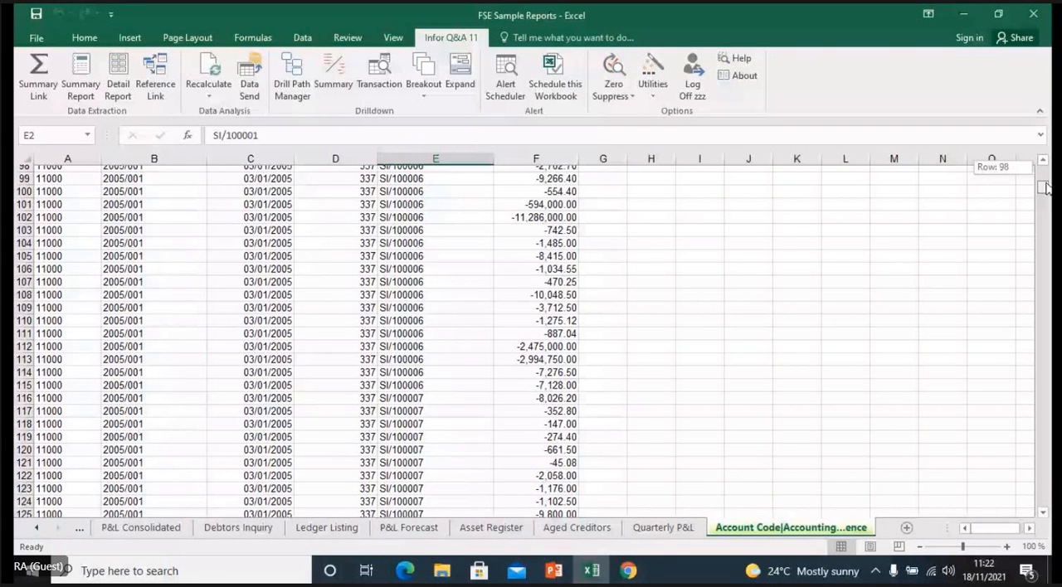
pyautogui.moveTo(1046, 187); pyautogui.dragTo(1045, 498)
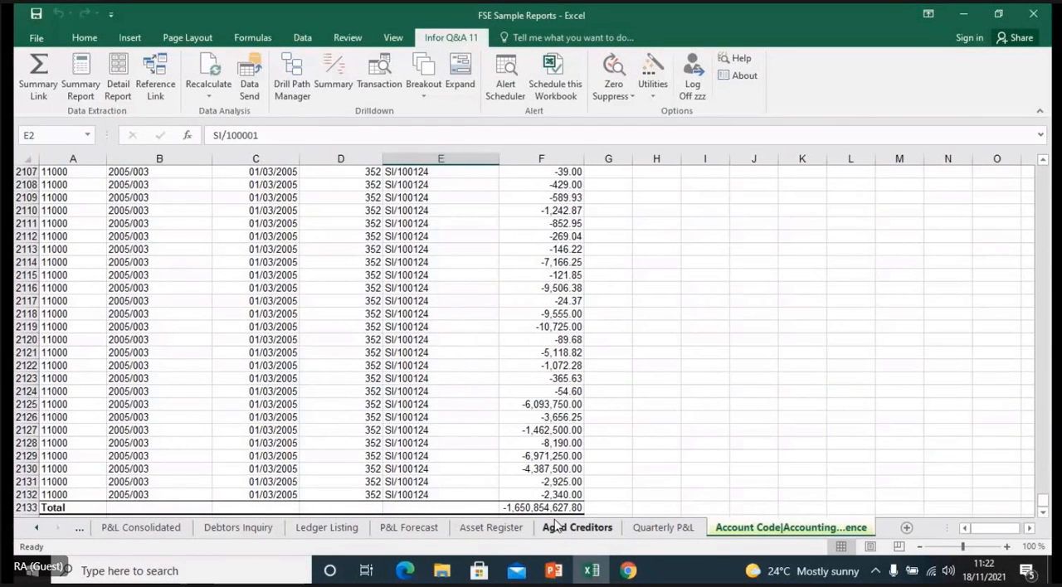
# - Return to Sheet2, open a Summary drilldown on Base Amount cell G9 and add Accounting Period as an output field
pyautogui.click(38, 529)
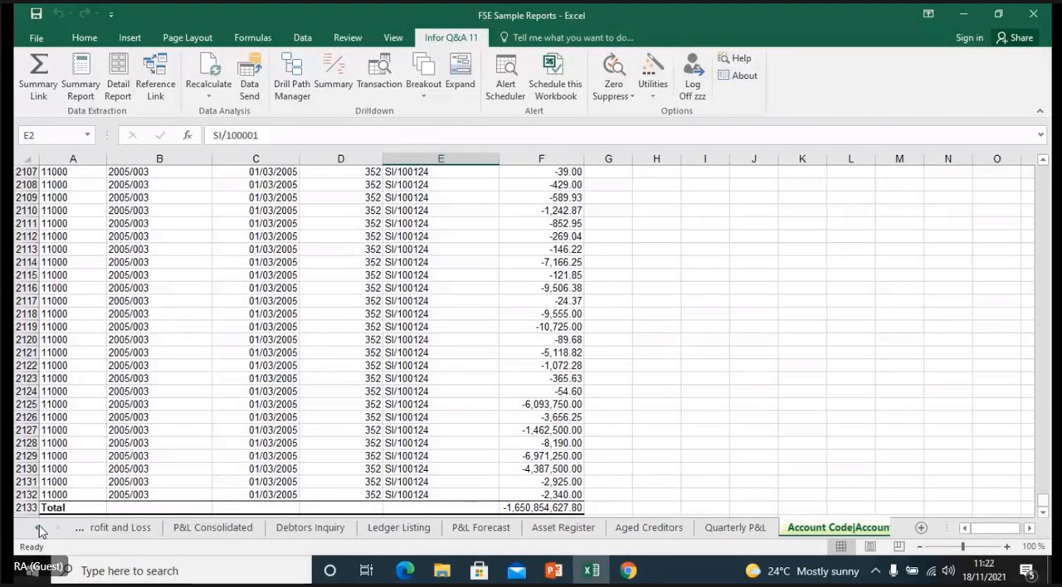
pyautogui.keyDown('ctrl'); pyautogui.click(39, 529); pyautogui.keyUp('ctrl')
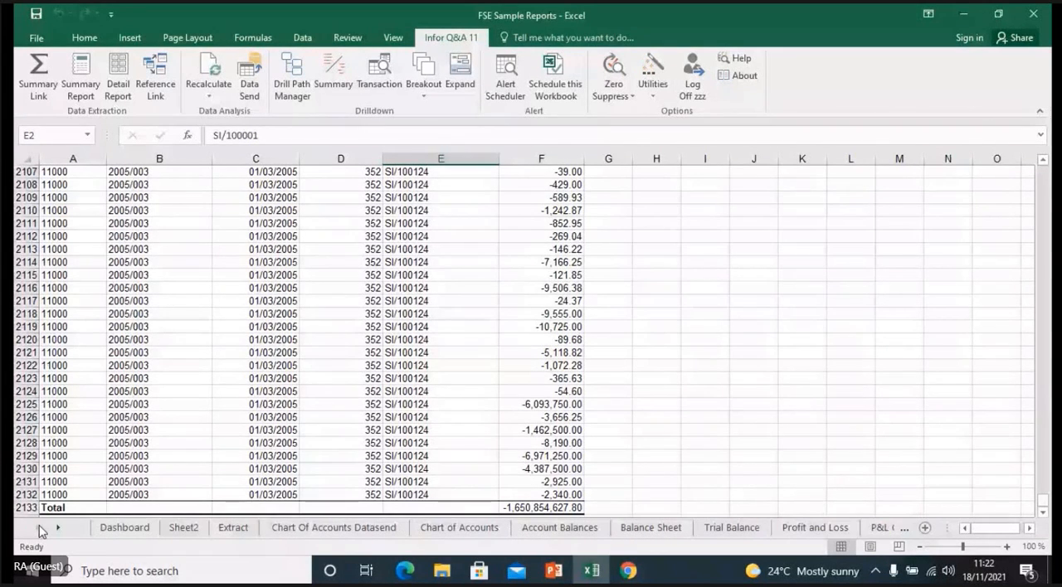
pyautogui.click(184, 527)
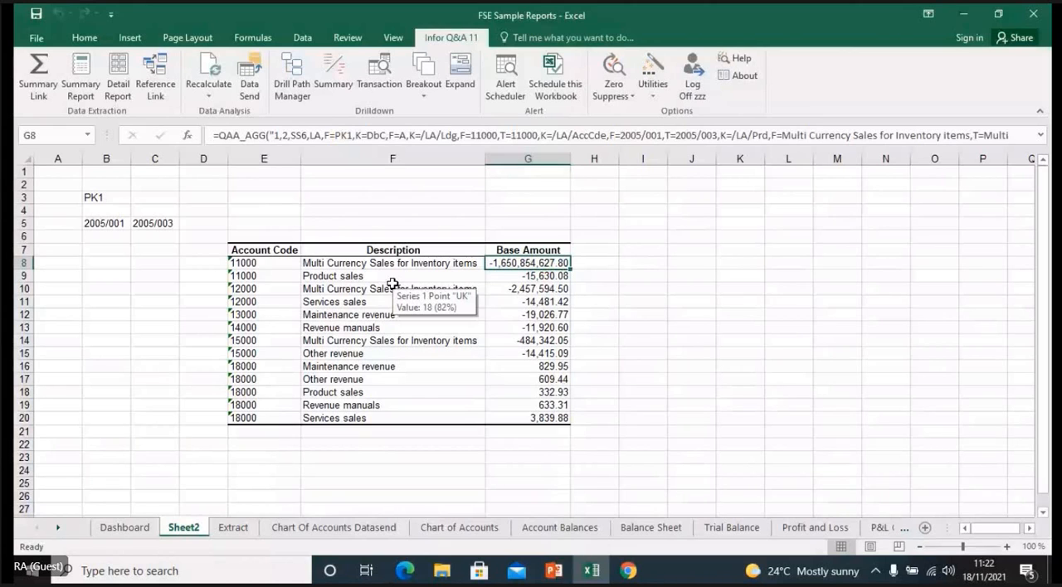
pyautogui.press('Down')
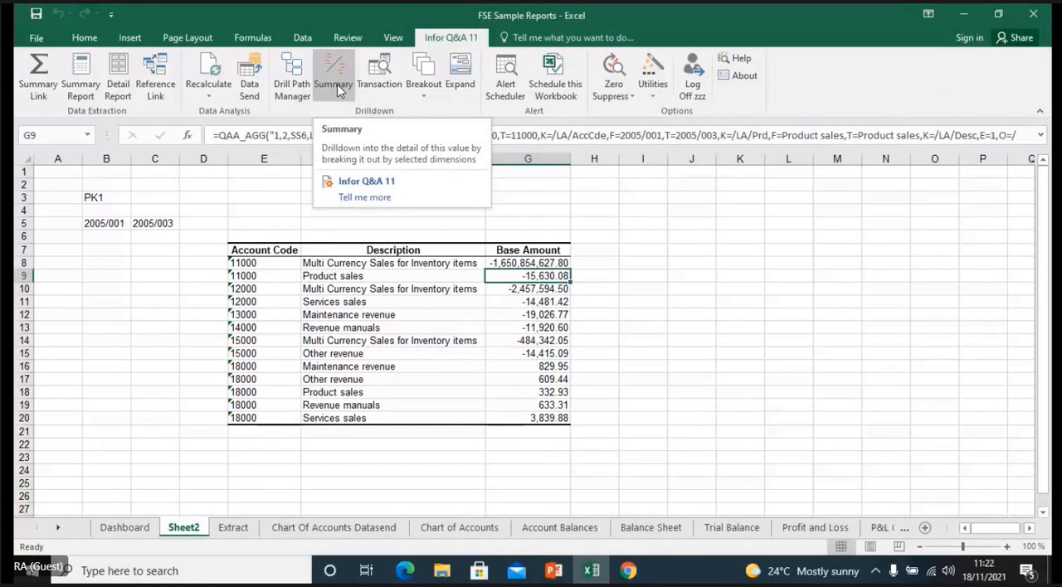
pyautogui.click(335, 83)
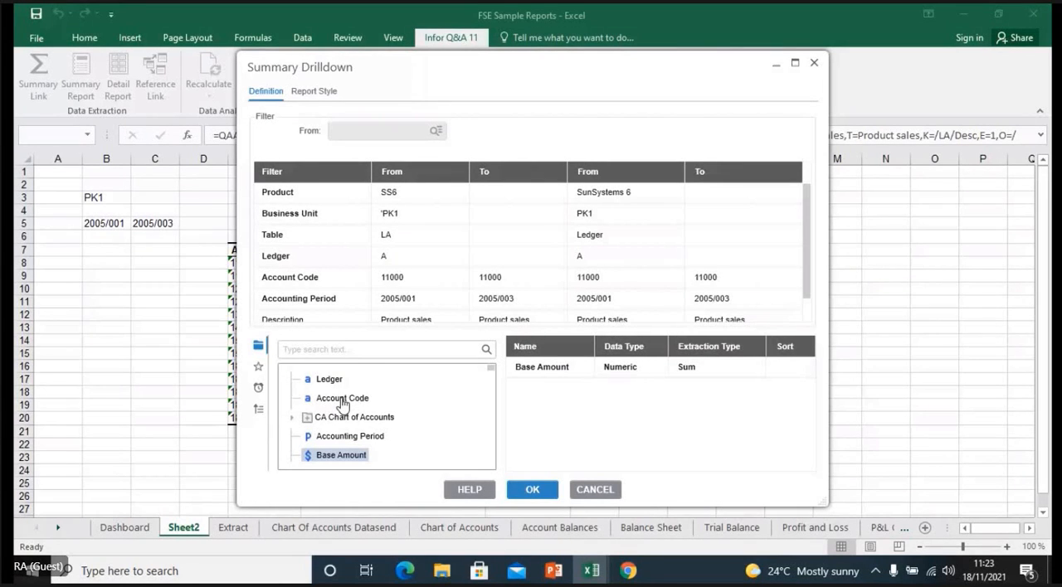
pyautogui.doubleClick(345, 436)
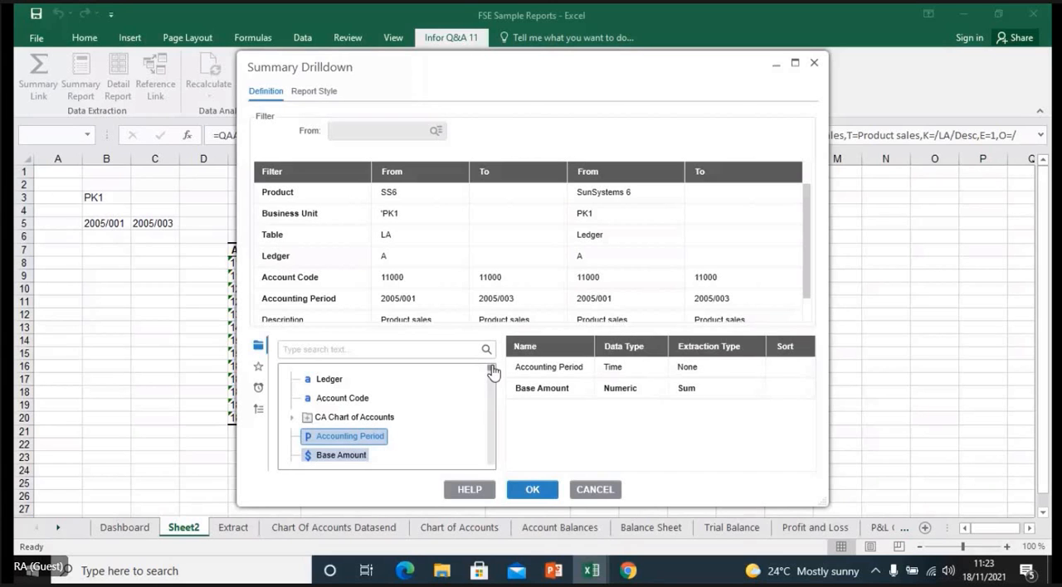
# - Add Department Analysis Code and the Name field of the L2 Department Analysis Table to the output, and run the drilldown
pyautogui.moveTo(492, 372); pyautogui.dragTo(493, 413)
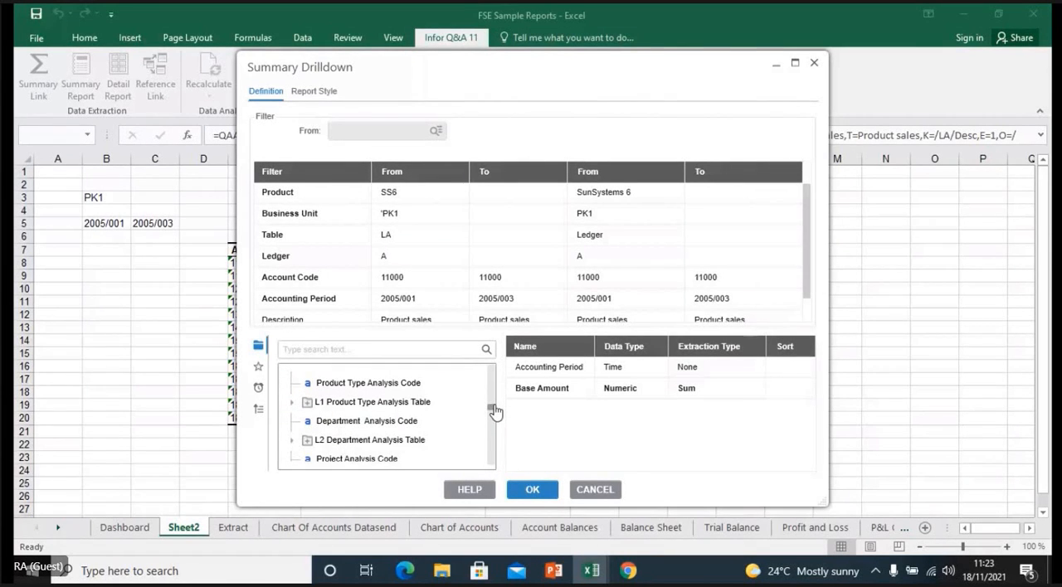
pyautogui.doubleClick(402, 424)
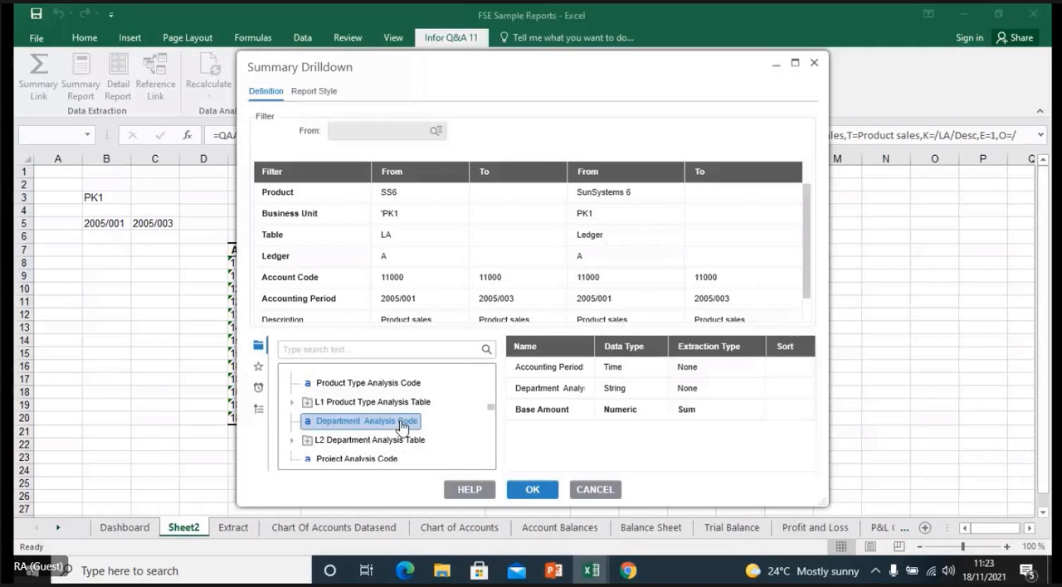
pyautogui.click(292, 441)
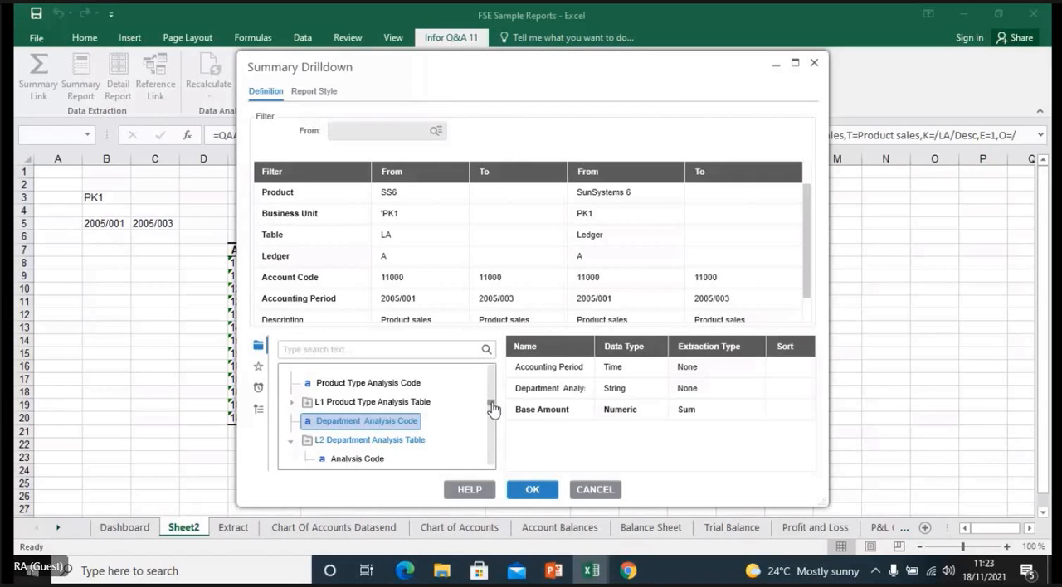
pyautogui.scroll(-3, 493, 410)
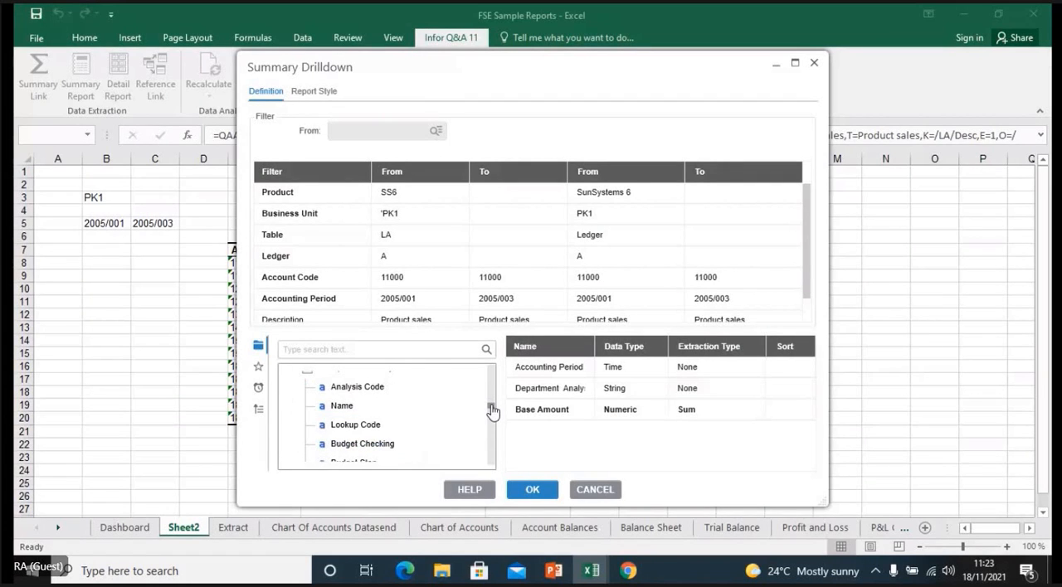
pyautogui.doubleClick(345, 408)
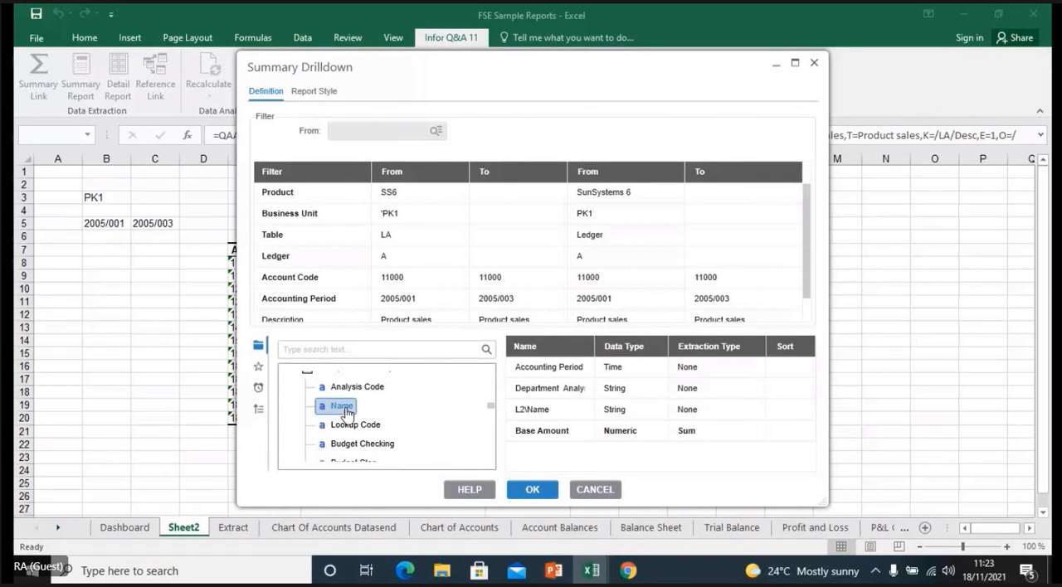
pyautogui.click(535, 497)
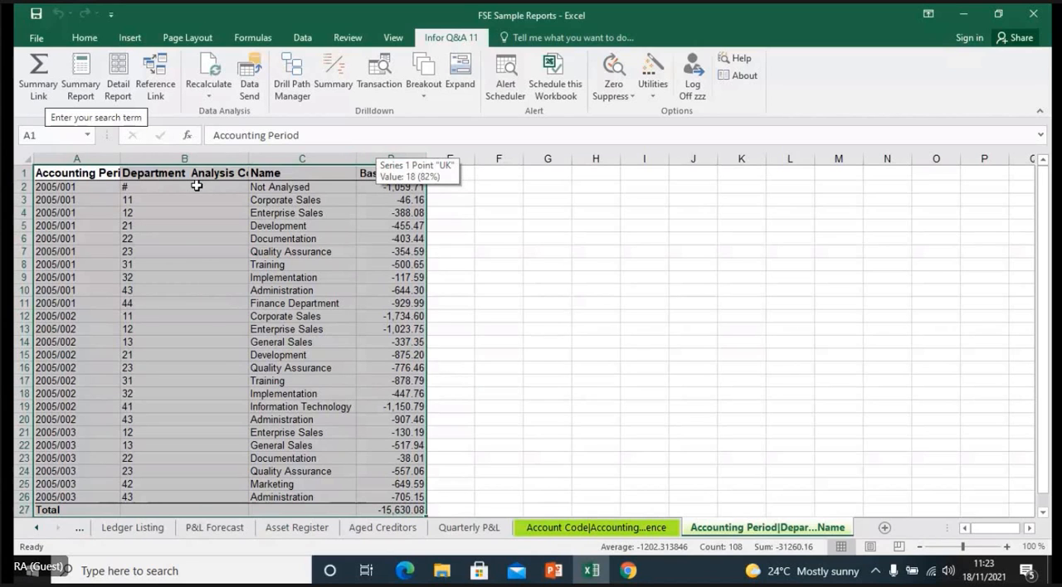
# - Examine the summary drilldown's periods, department codes and names, plus the formulas behind its Total and the Base Amount cells above it
pyautogui.click(197, 186)
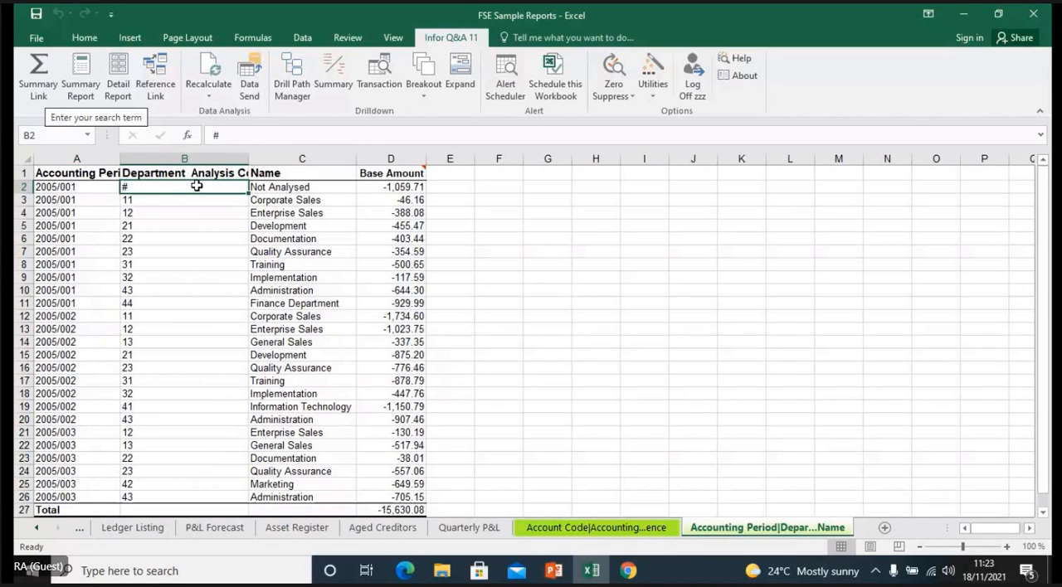
pyautogui.click(107, 190)
pyautogui.click(146, 187)
pyautogui.click(259, 189)
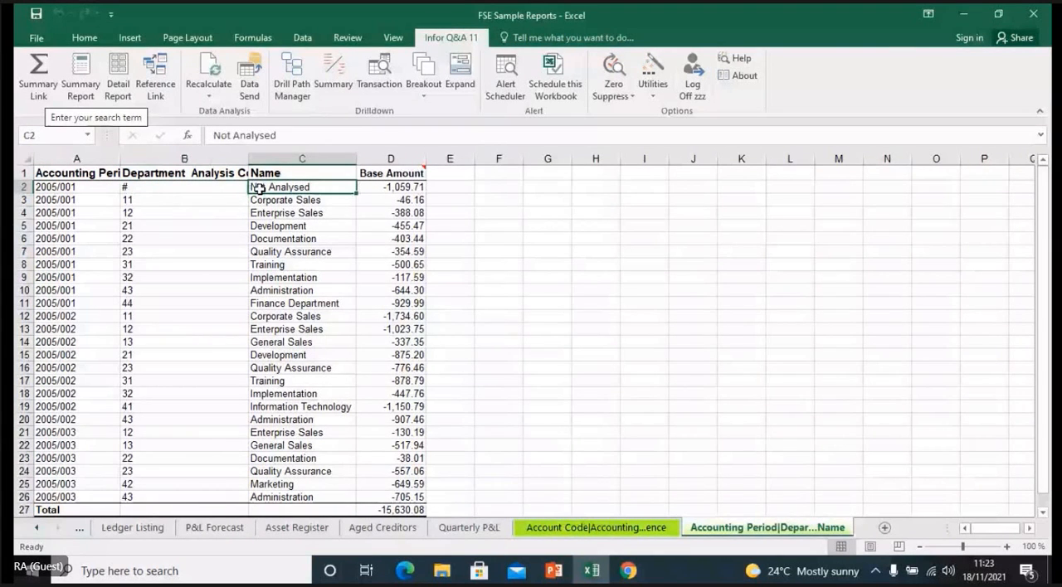
pyautogui.click(172, 214)
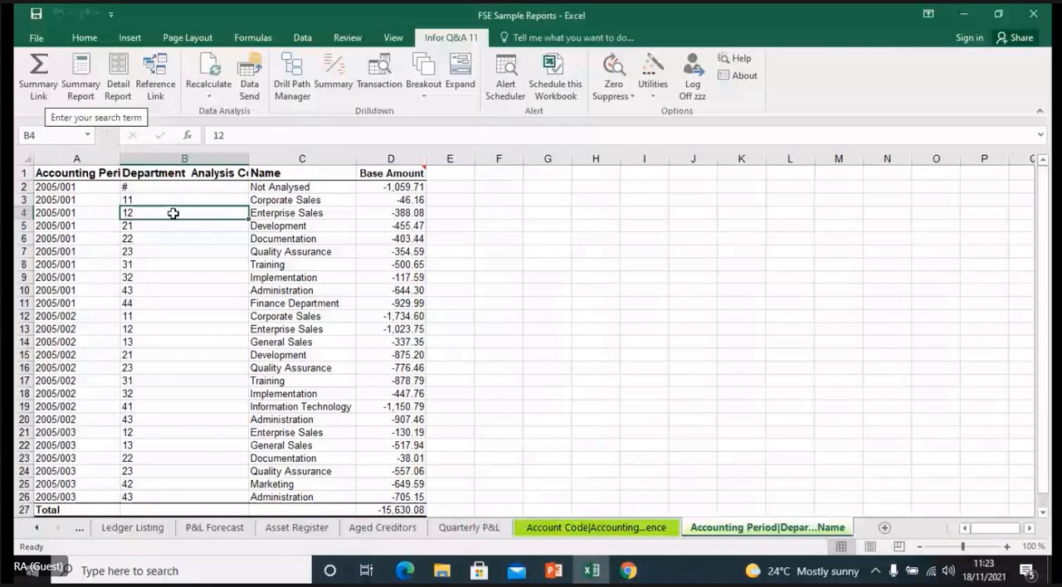
pyautogui.scroll(-1, 383, 465)
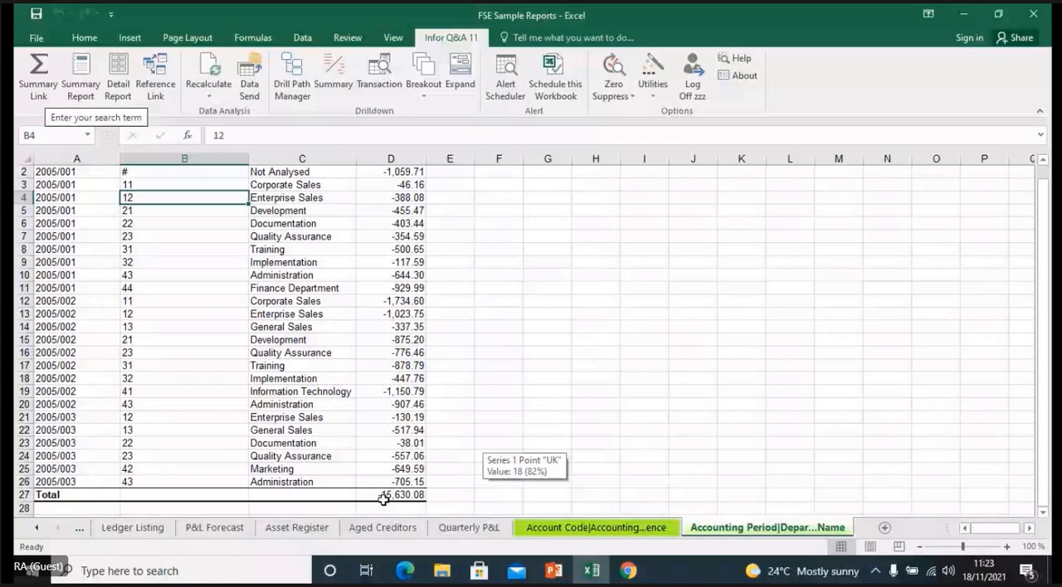
pyautogui.click(383, 497)
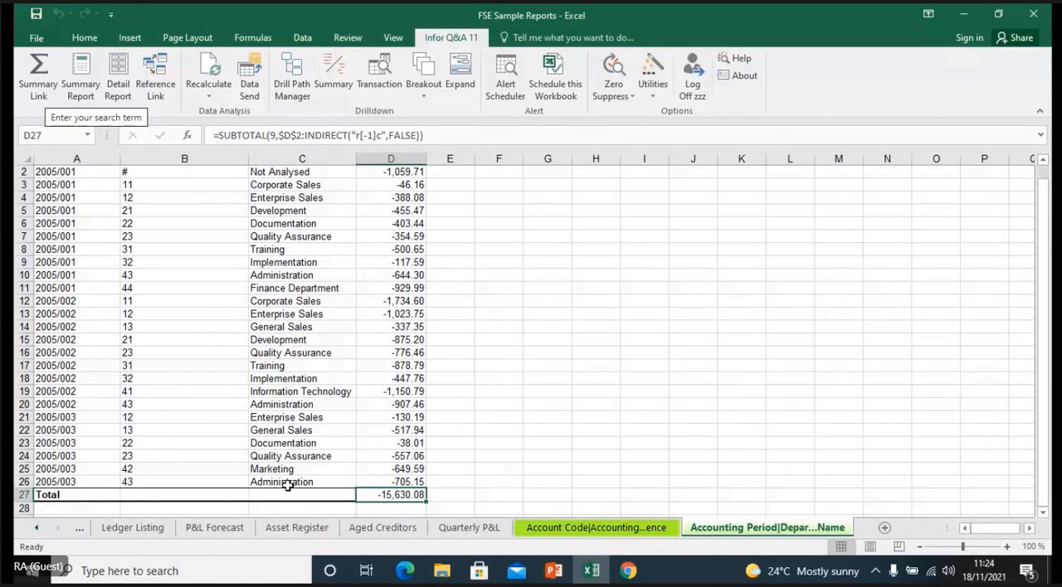
pyautogui.click(369, 470)
pyautogui.click(370, 456)
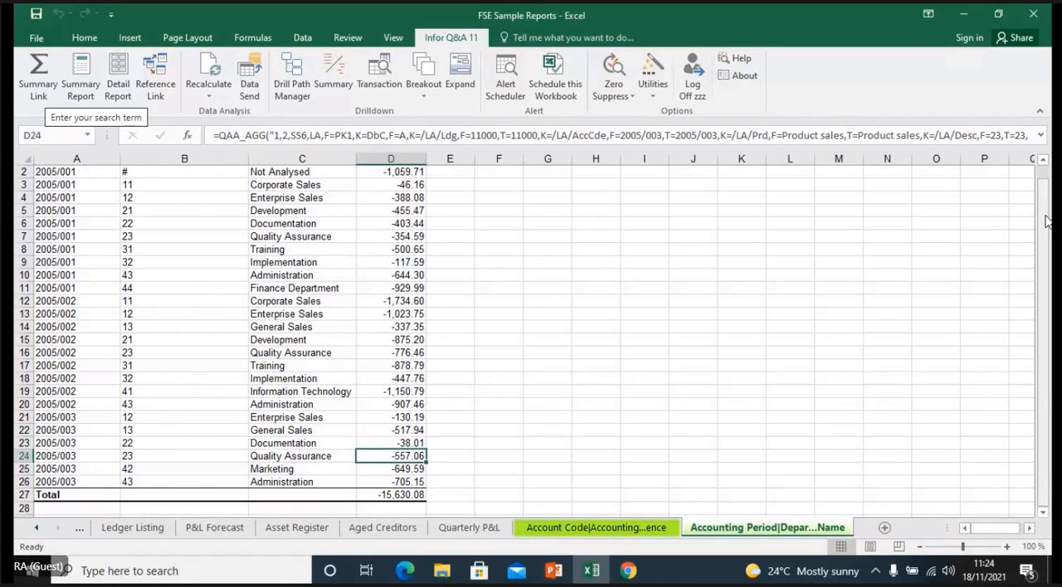
# - Return to Sheet2 and run a Breakout on the Services sales Base Amount in cell G11, split by Accounting Period
pyautogui.moveTo(1047, 220); pyautogui.dragTo(1048, 201)
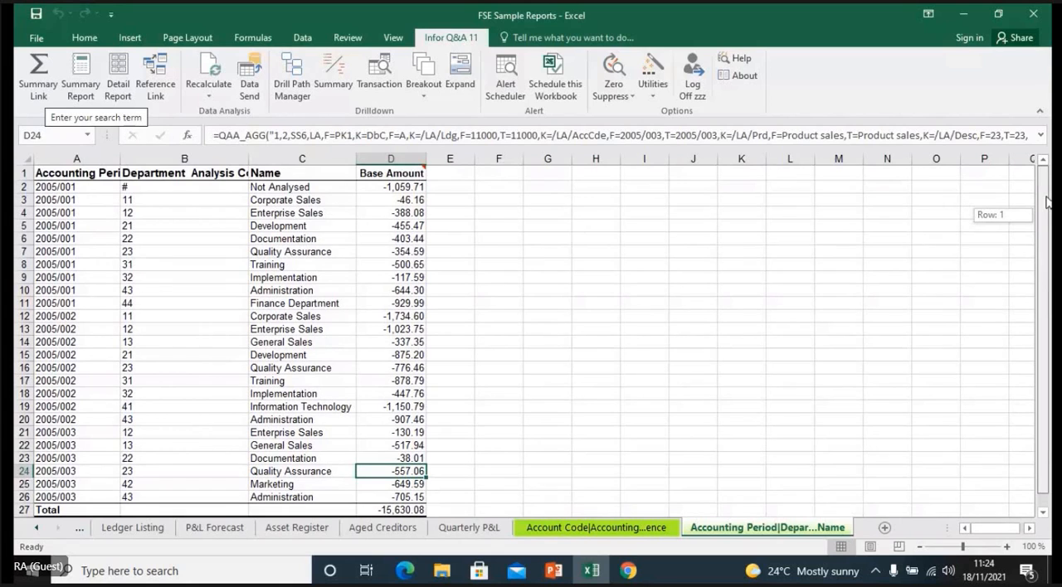
pyautogui.click(34, 531)
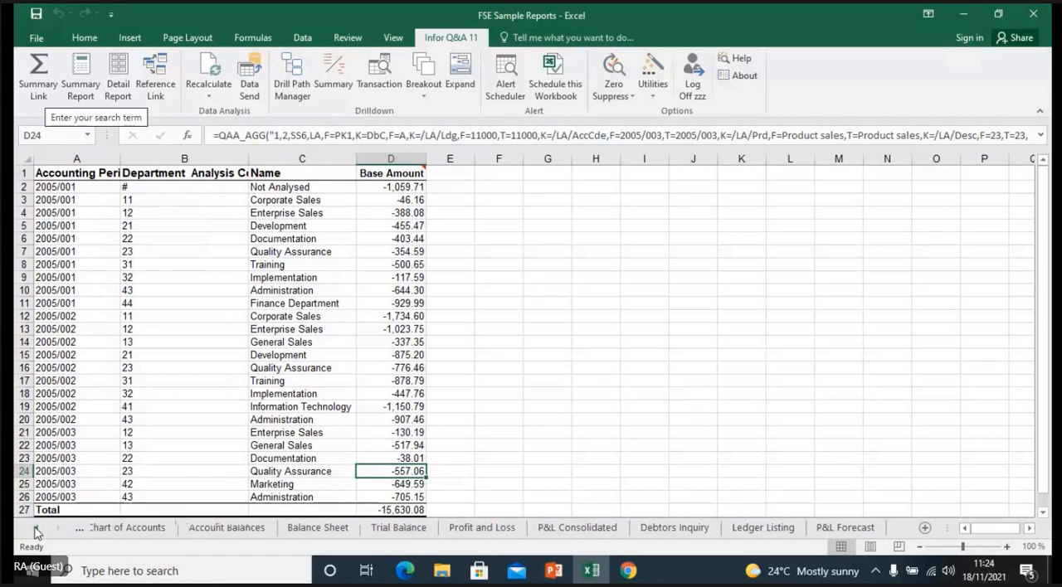
pyautogui.click(34, 531)
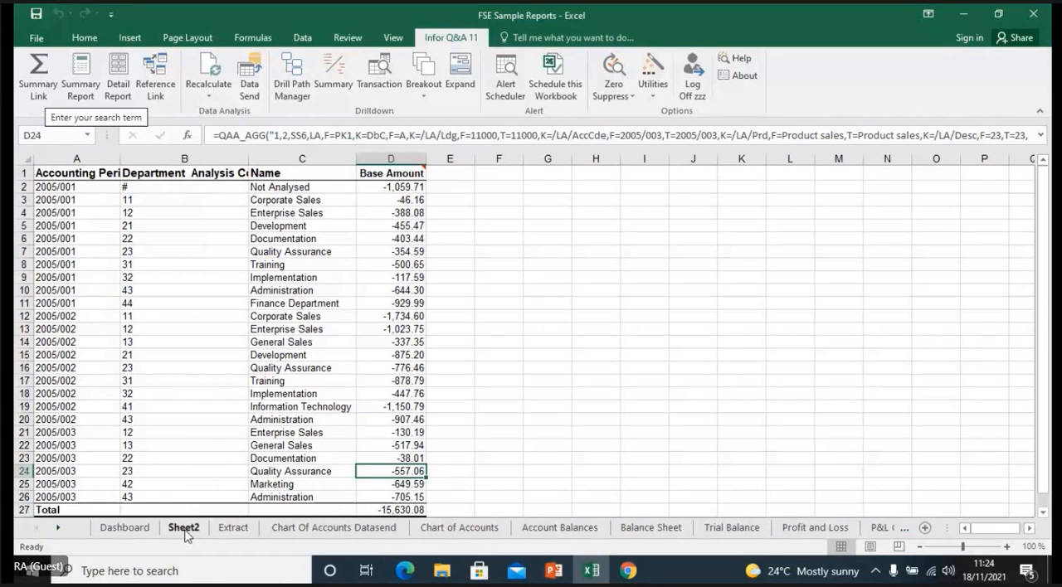
pyautogui.click(184, 528)
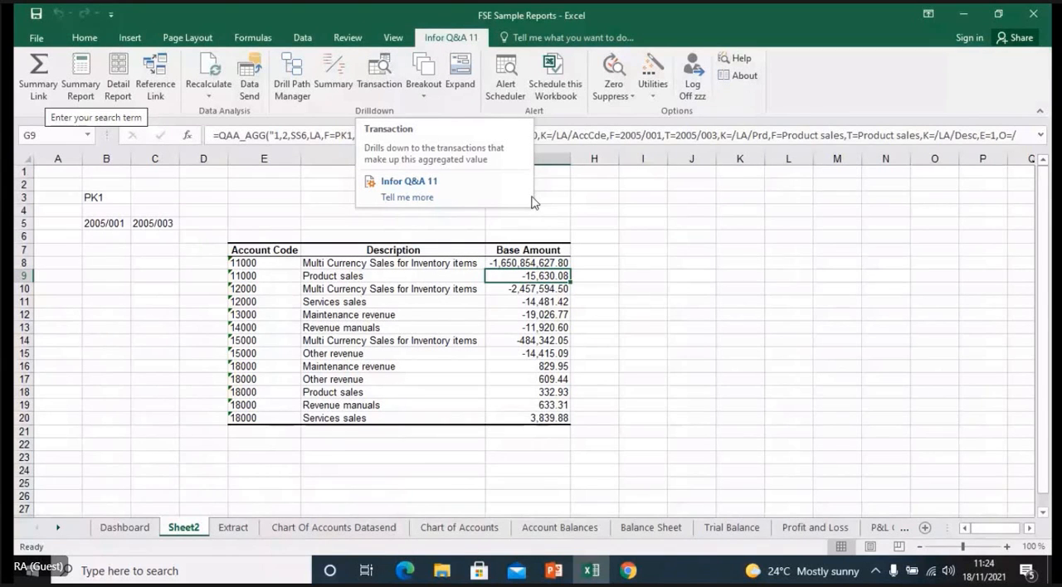
pyautogui.click(515, 305)
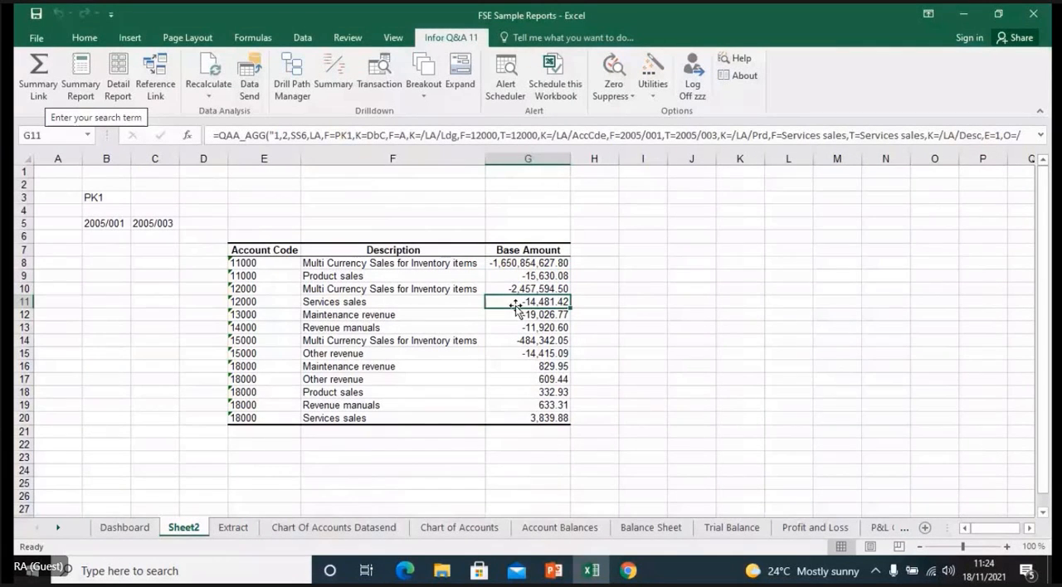
pyautogui.click(417, 88)
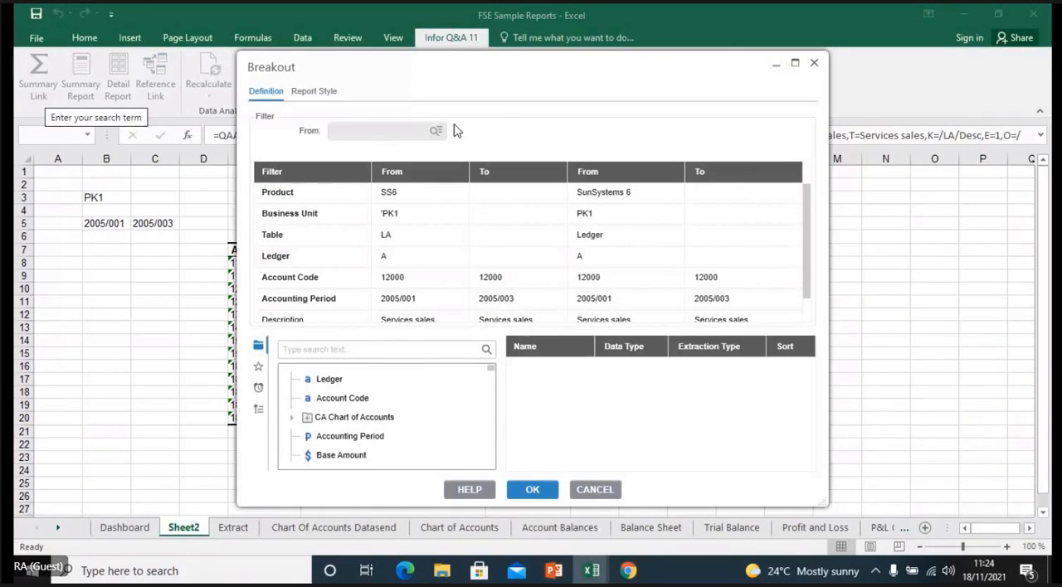
pyautogui.doubleClick(365, 439)
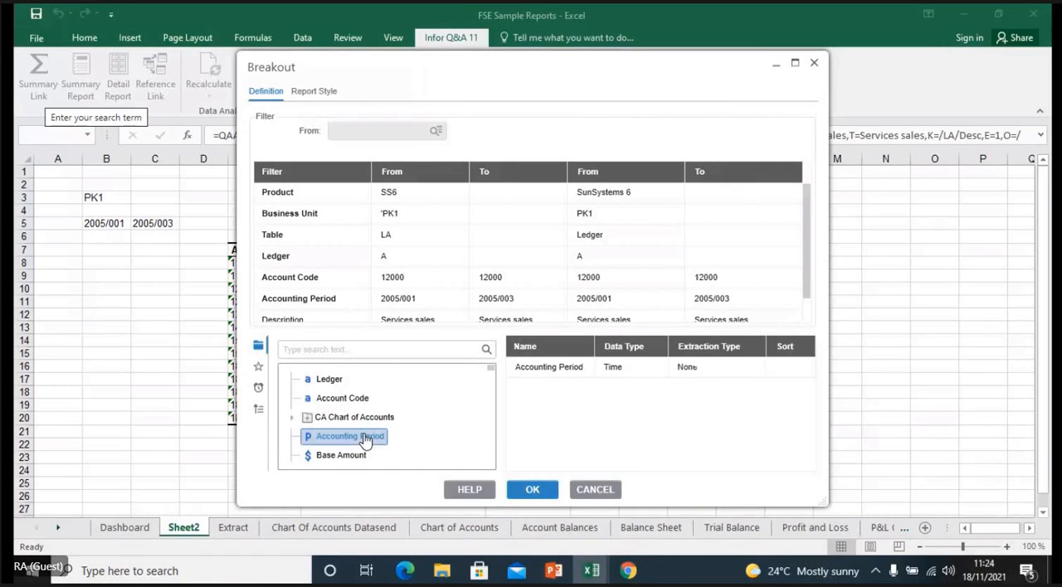
pyautogui.click(529, 493)
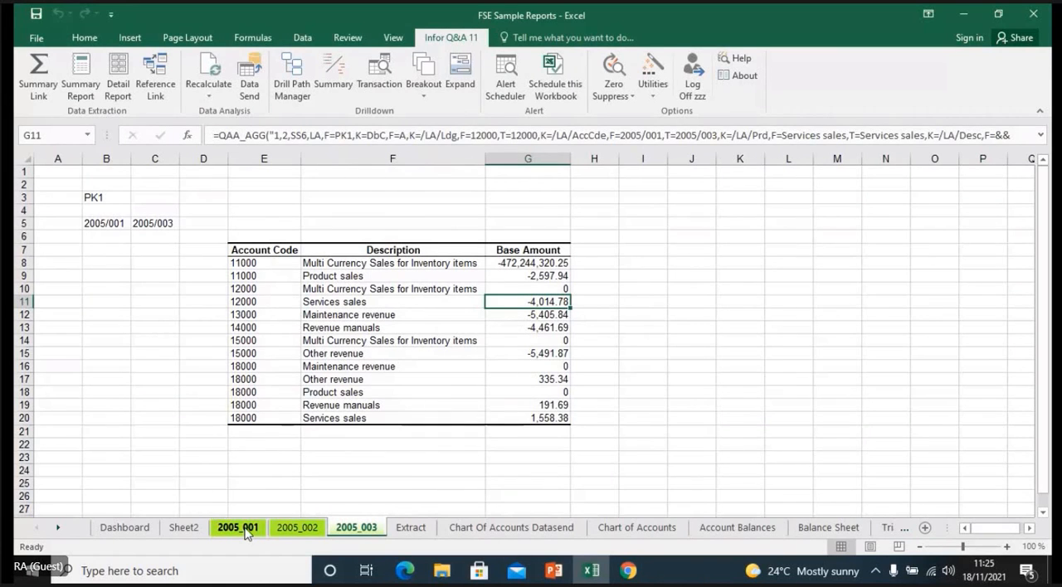
# - Compare the Base Amounts on the 2005_001, 2005_002 and 2005_003 breakout sheets with the original report on Sheet2
pyautogui.click(292, 529)
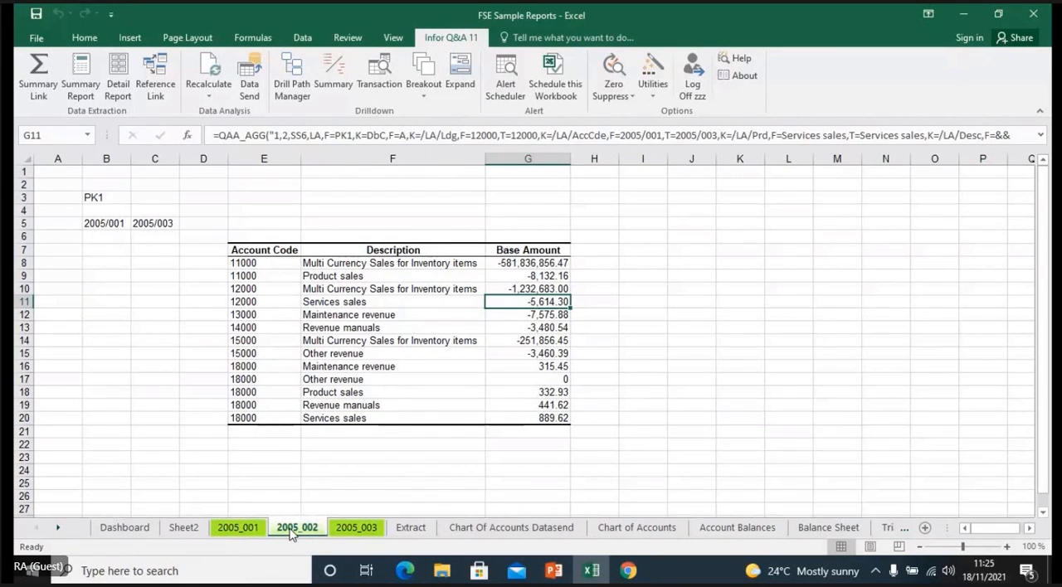
pyautogui.click(355, 530)
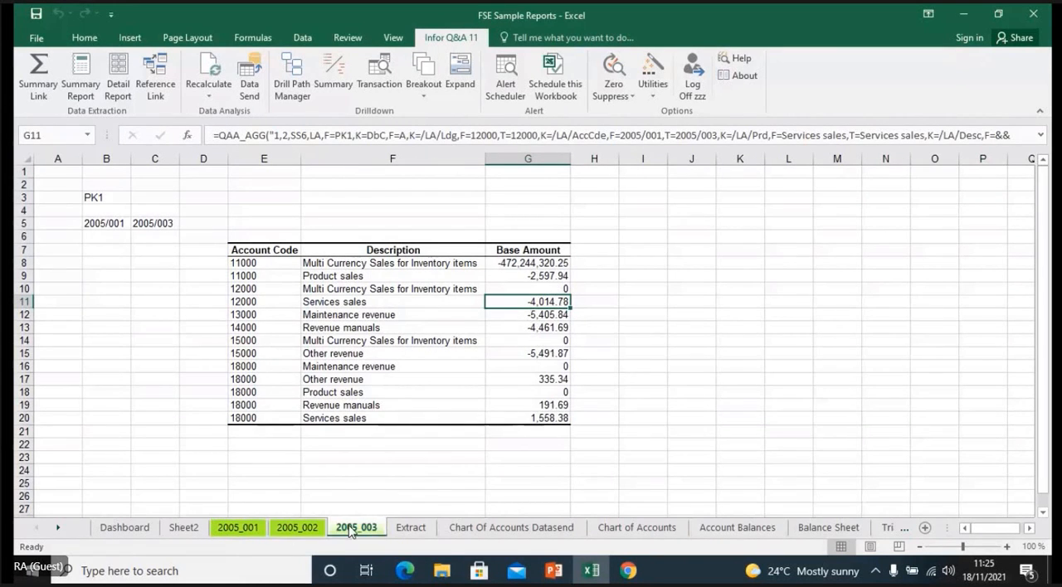
pyautogui.click(248, 533)
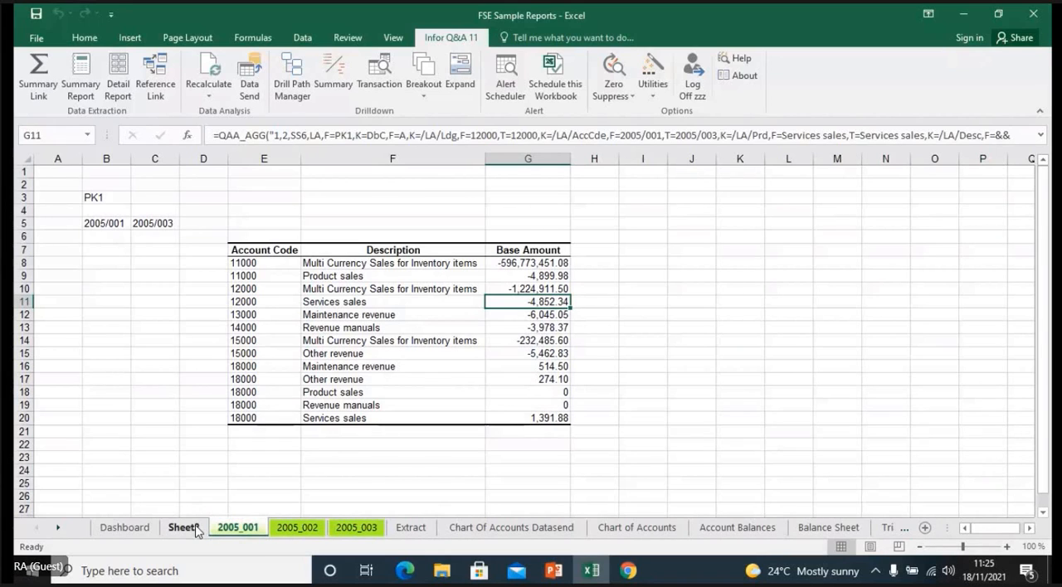
pyautogui.click(196, 528)
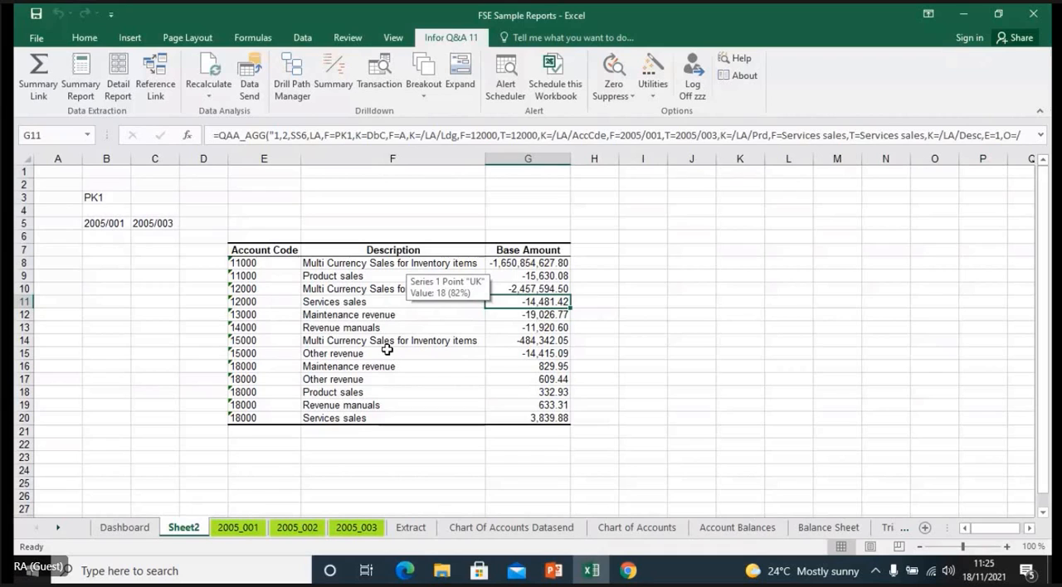
pyautogui.click(239, 530)
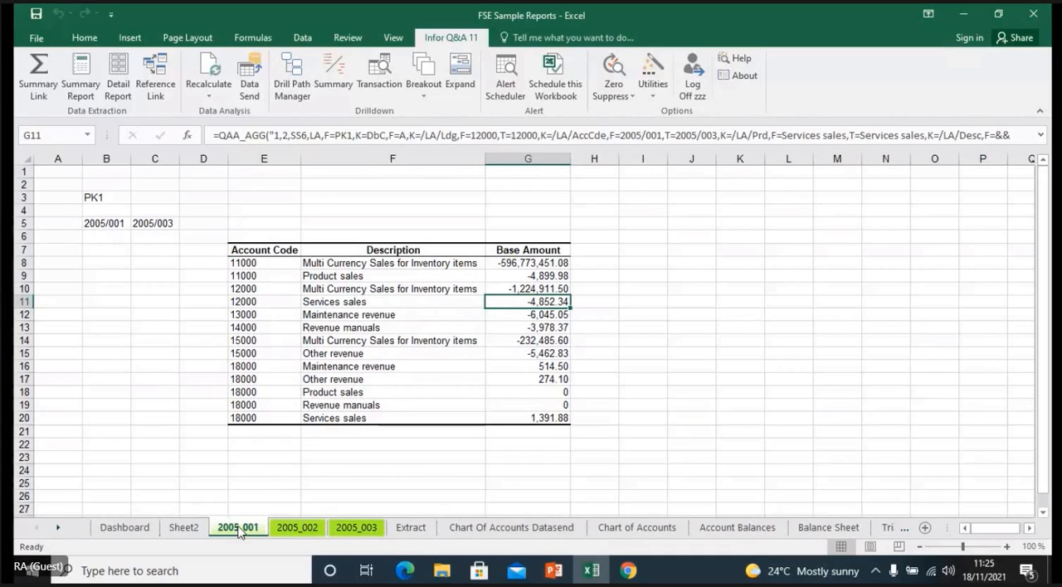
pyautogui.click(289, 531)
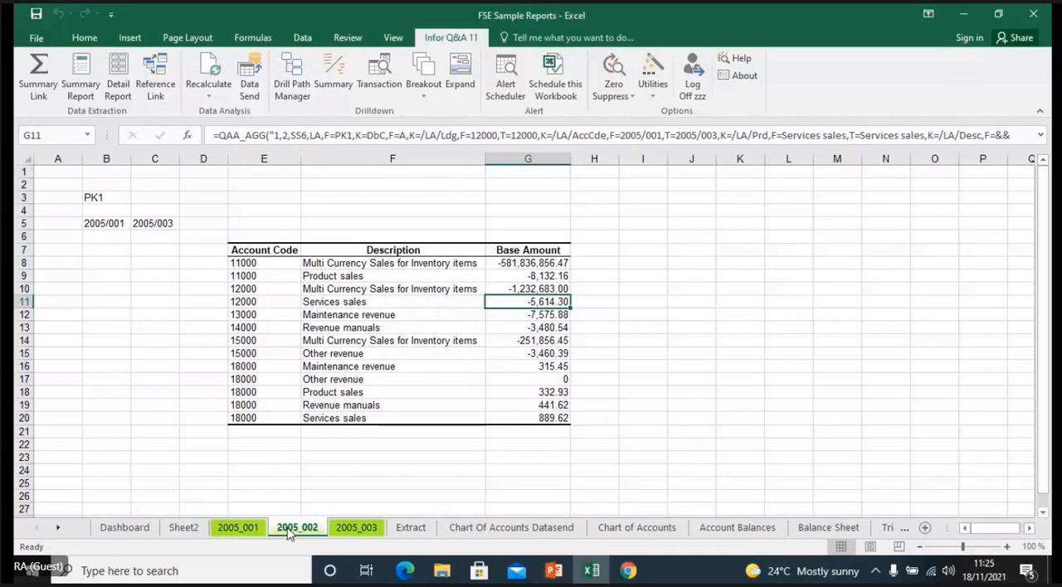
pyautogui.click(348, 527)
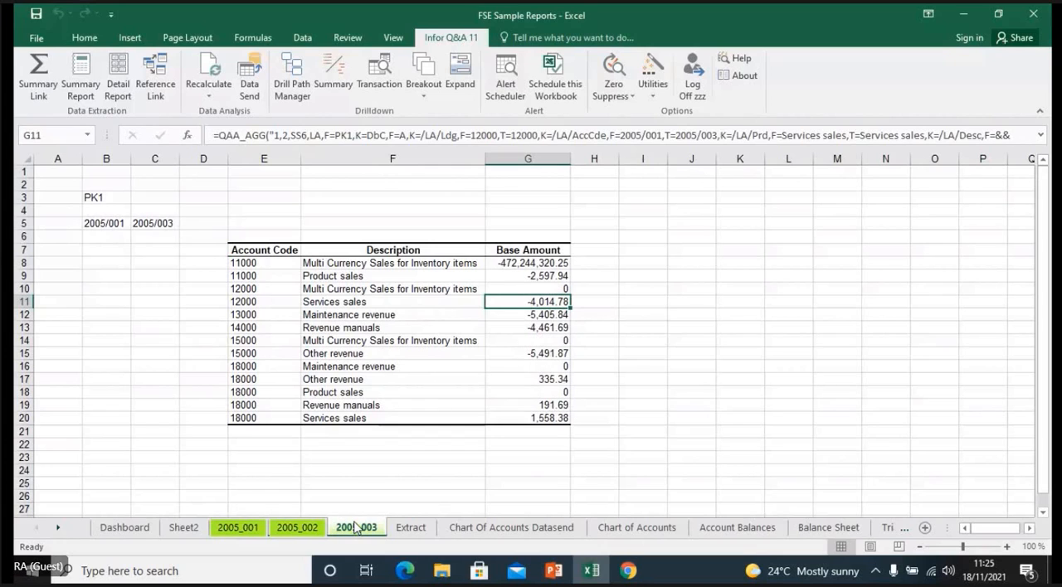
pyautogui.click(303, 528)
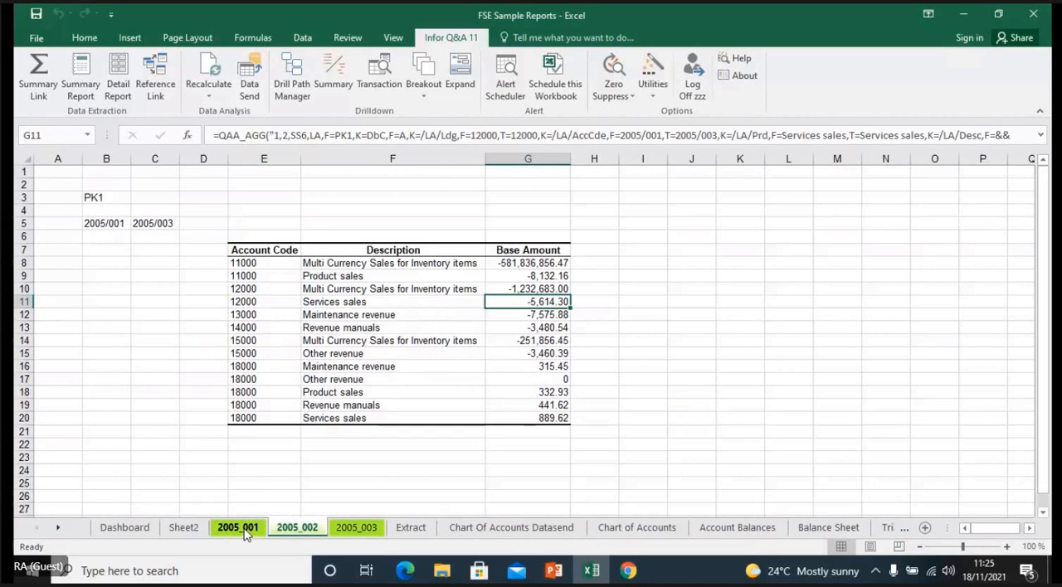
pyautogui.click(246, 534)
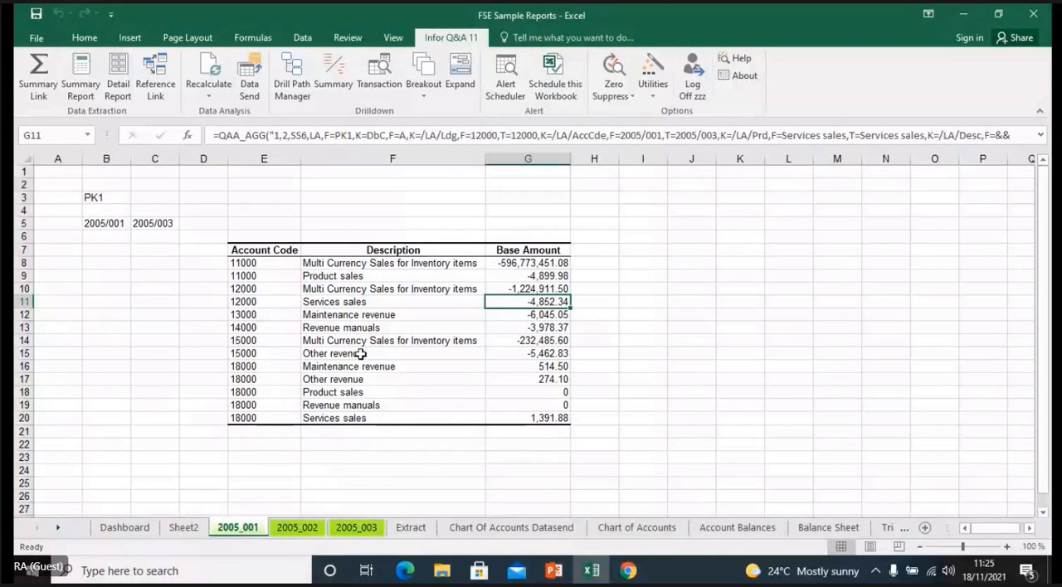
# - Return to Sheet2 and run an Expand on Base Amount cell G14 with Transaction Date as the output field
pyautogui.click(184, 529)
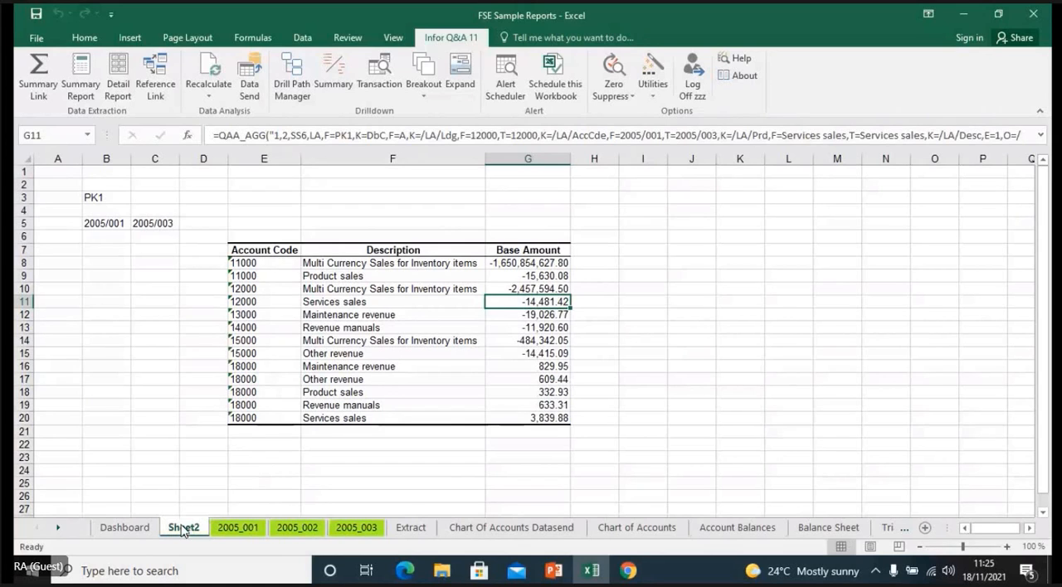
pyautogui.click(544, 340)
pyautogui.click(458, 79)
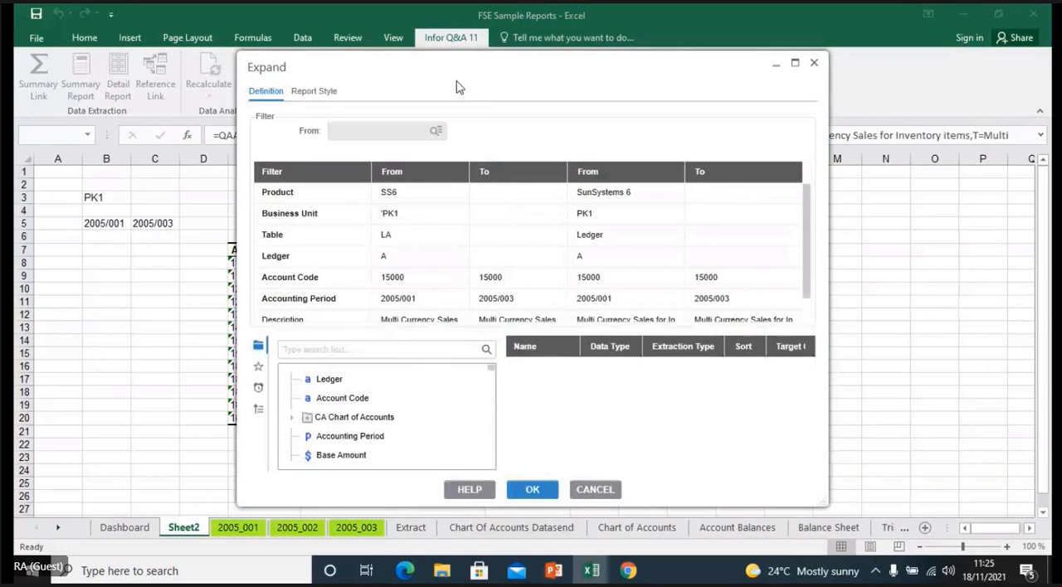
pyautogui.moveTo(491, 368); pyautogui.dragTo(493, 377)
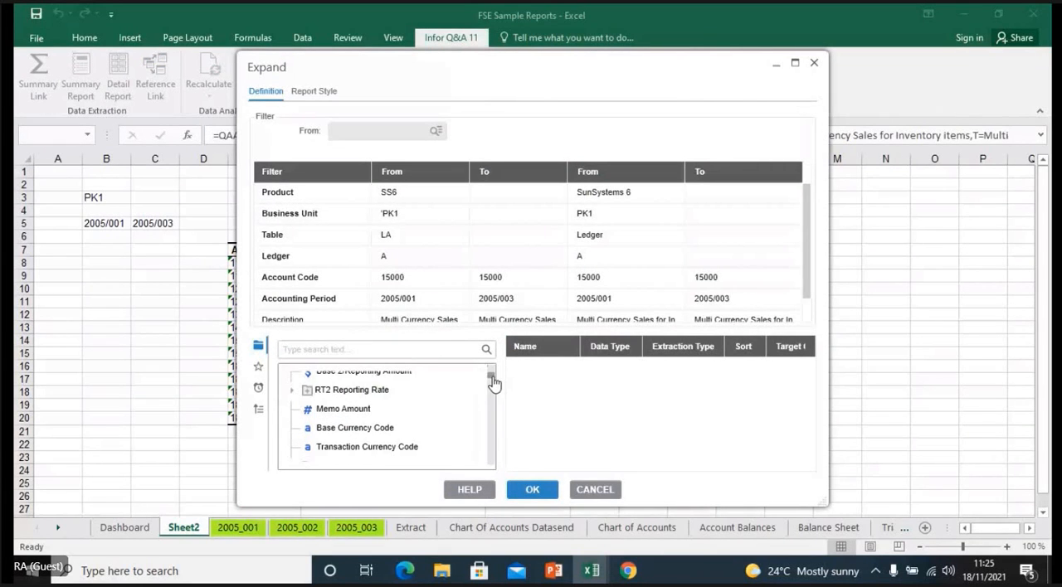
pyautogui.scroll(-3, 372, 448)
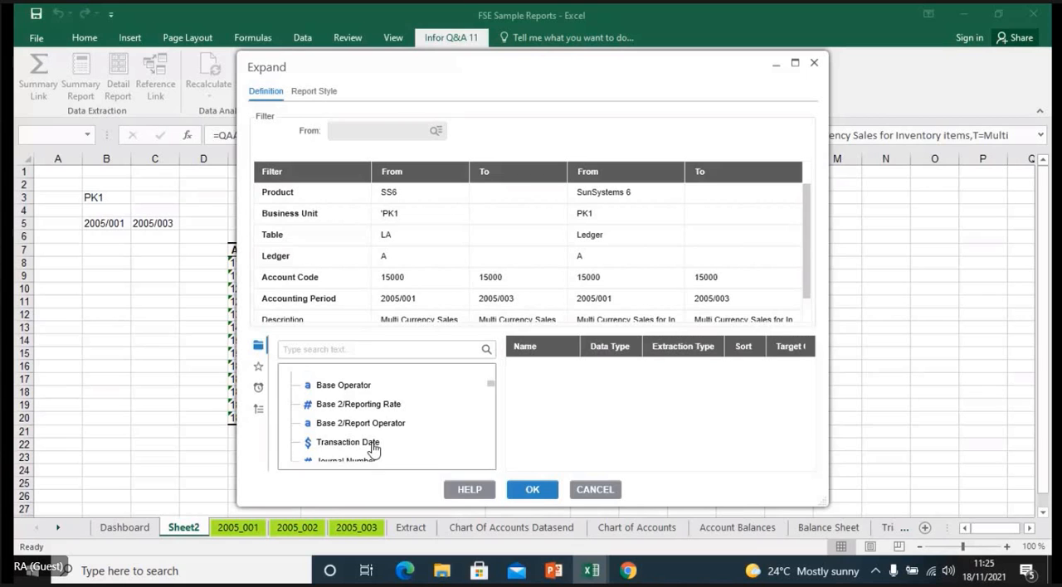
pyautogui.doubleClick(373, 448)
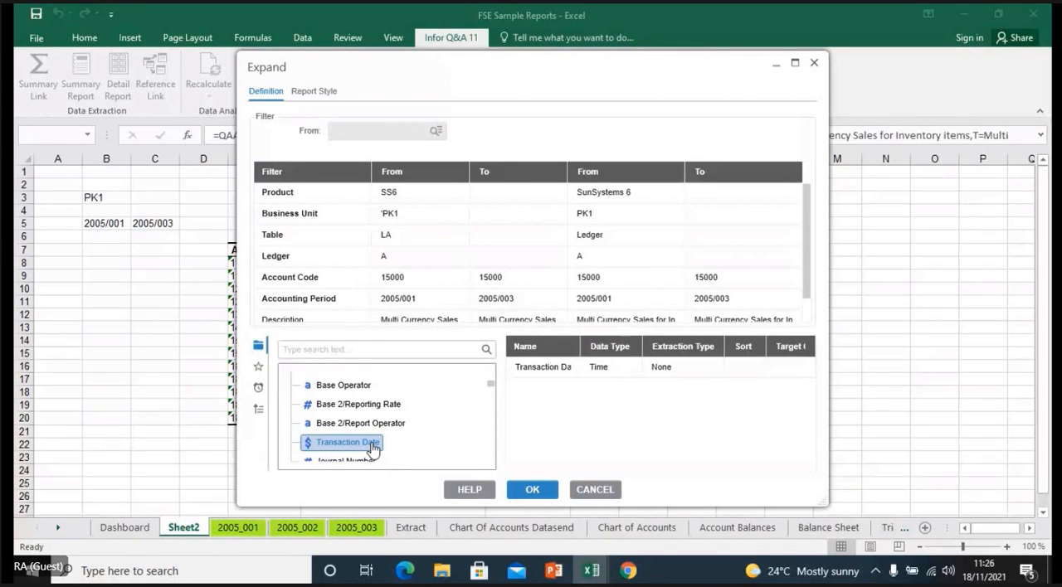
pyautogui.click(531, 490)
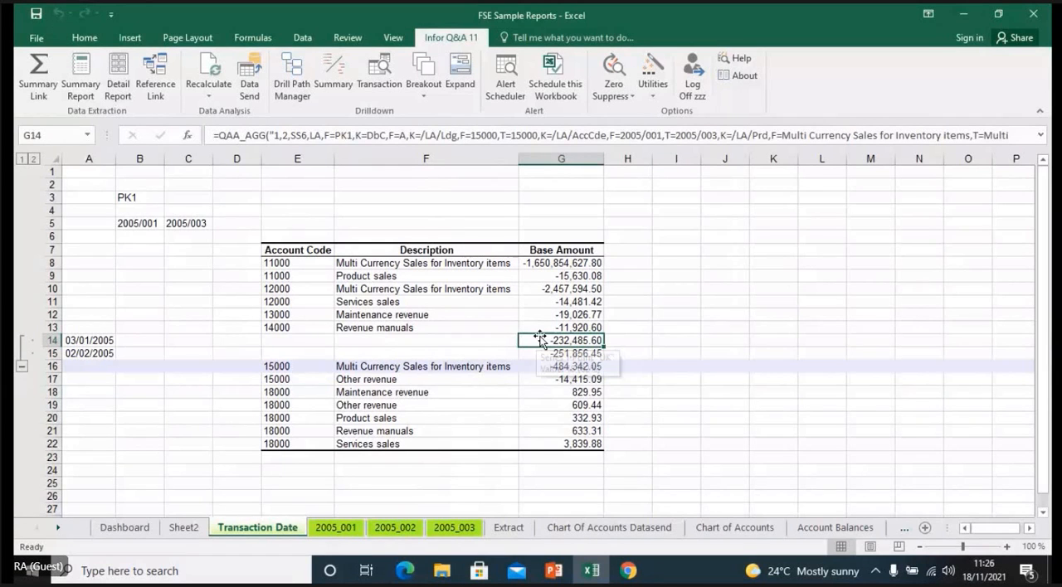
# - Examine the expanded transaction date rows 14 and 15, their Base Amount formulas and the subtotal formula in G16
pyautogui.click(540, 366)
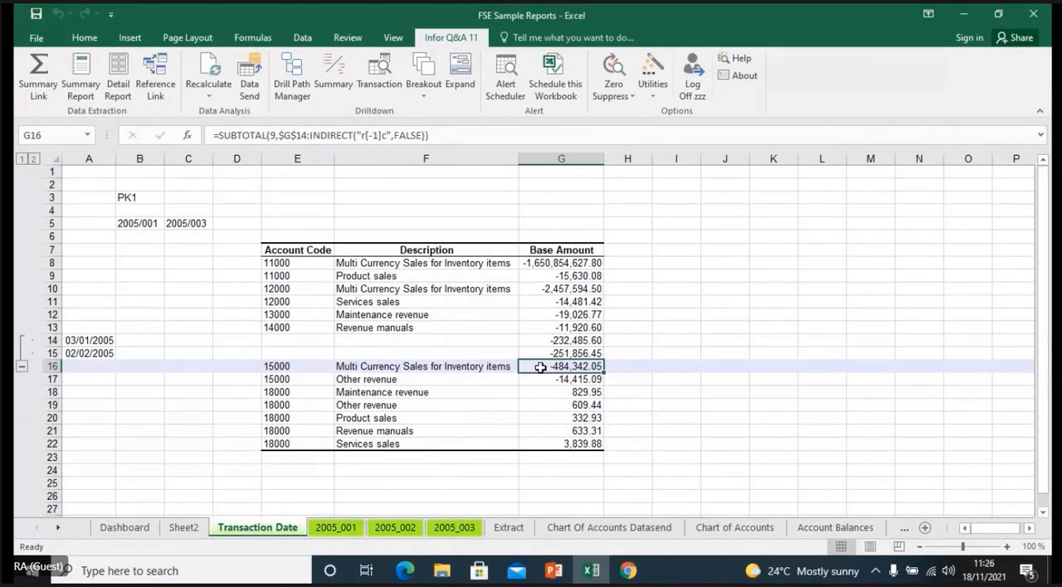
pyautogui.click(540, 341)
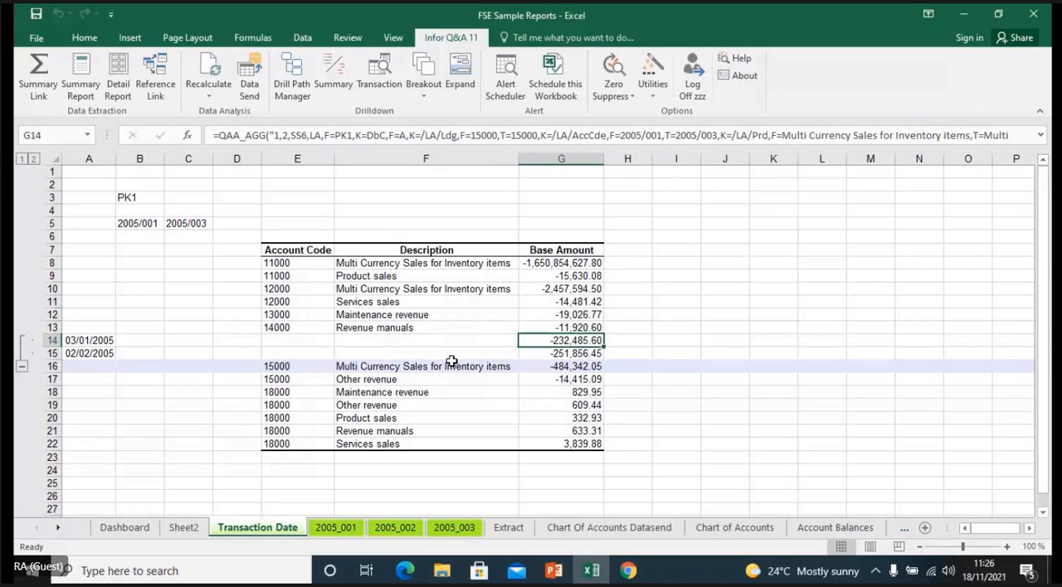
pyautogui.click(98, 339)
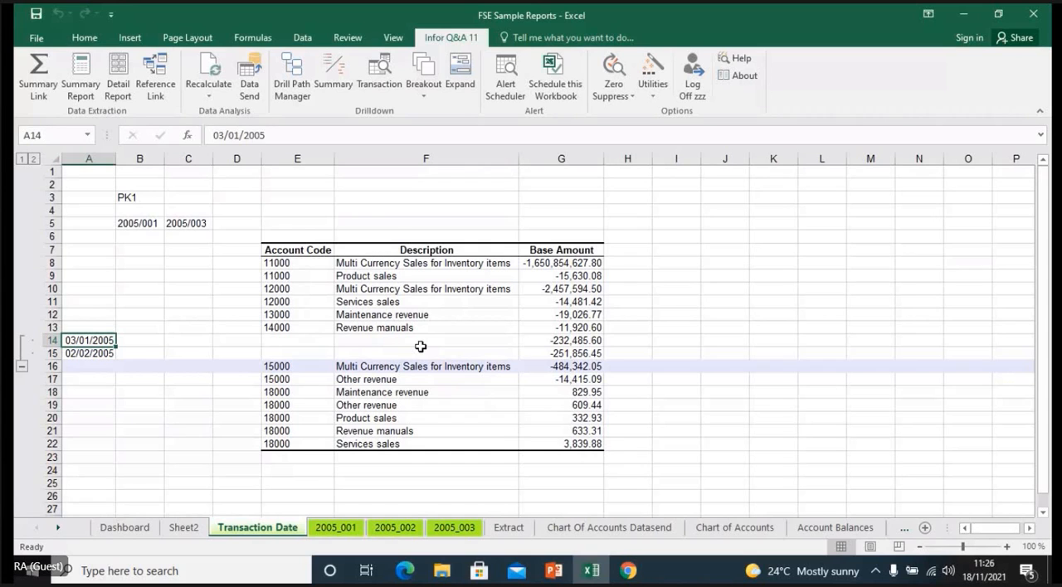
pyautogui.click(540, 340)
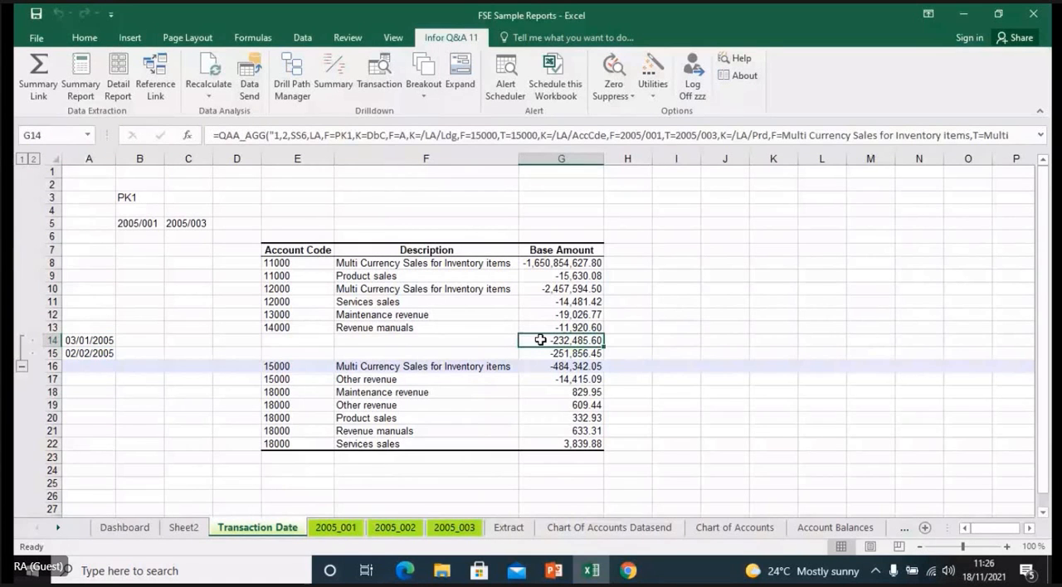
pyautogui.click(142, 342)
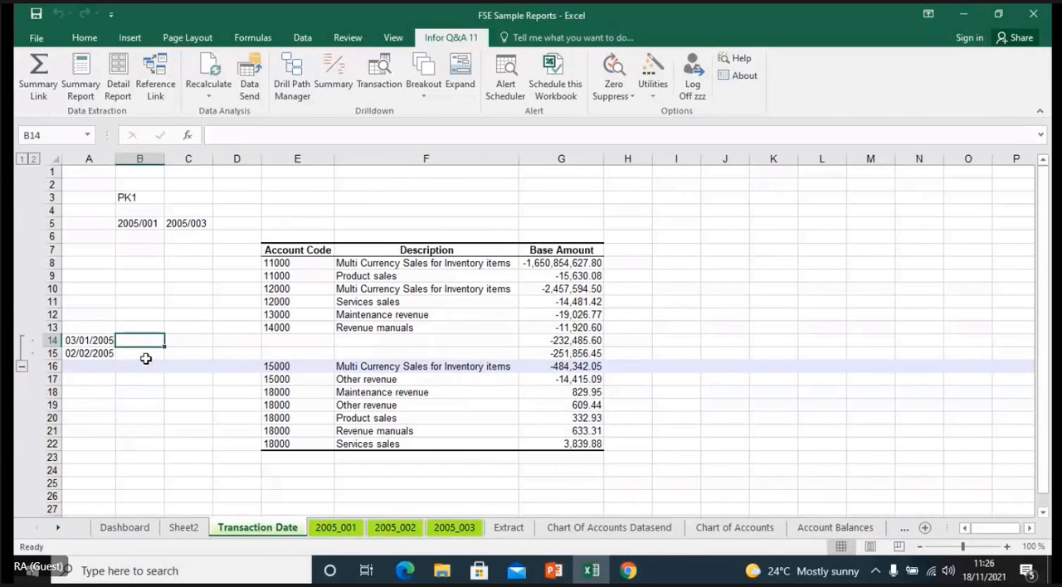
pyautogui.click(146, 358)
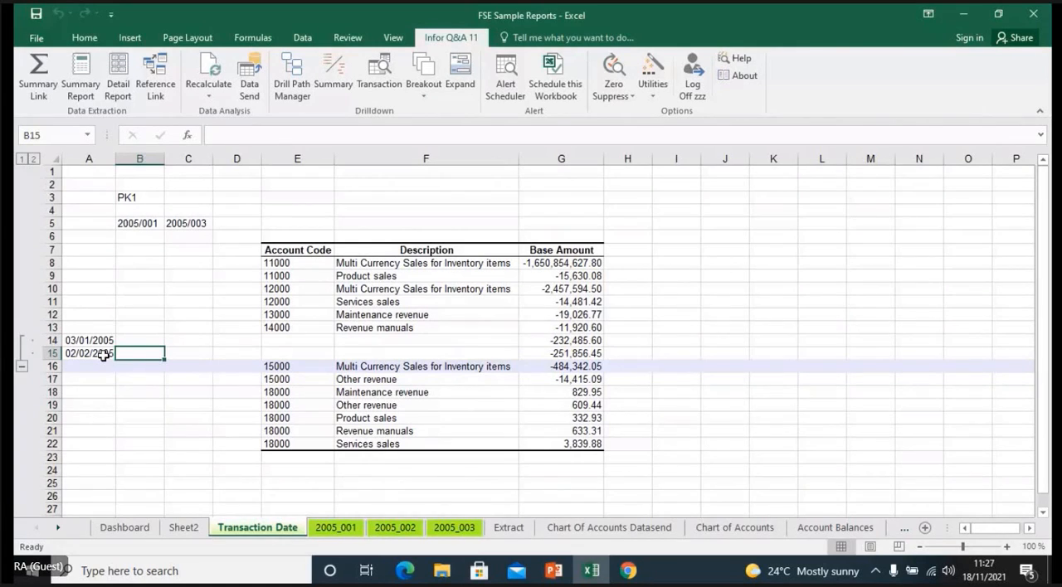
pyautogui.click(538, 341)
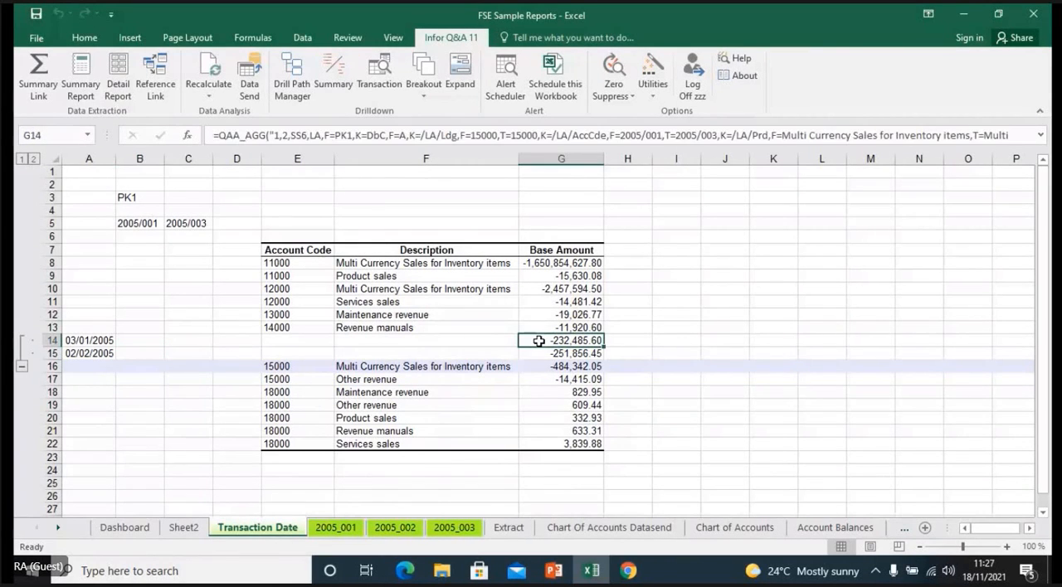
pyautogui.click(537, 353)
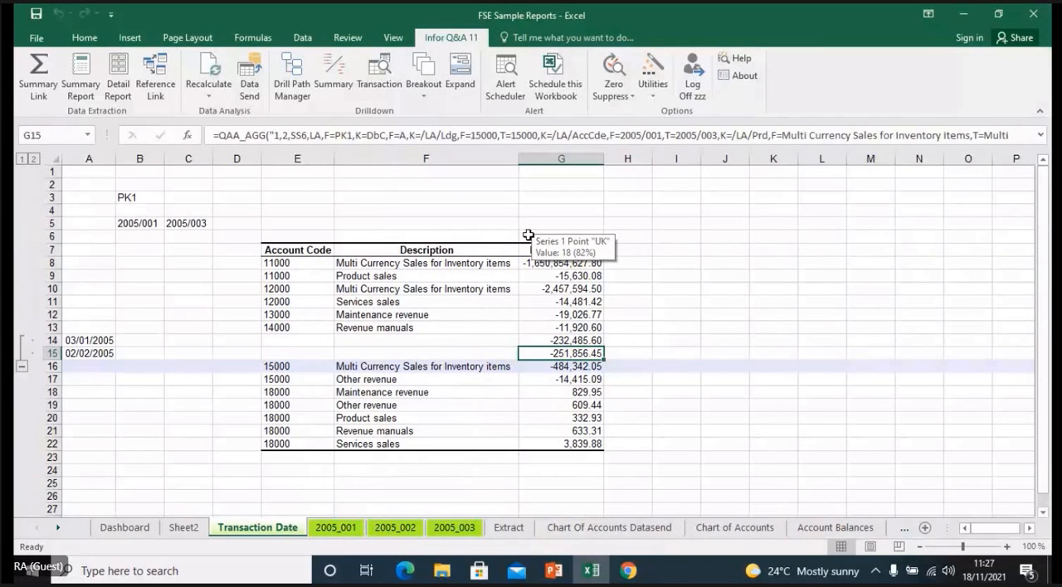
# - Compare the formulas in Base Amount cells G8, G11 and G12 with those of the expanded date rows G14 and G15
pyautogui.click(535, 262)
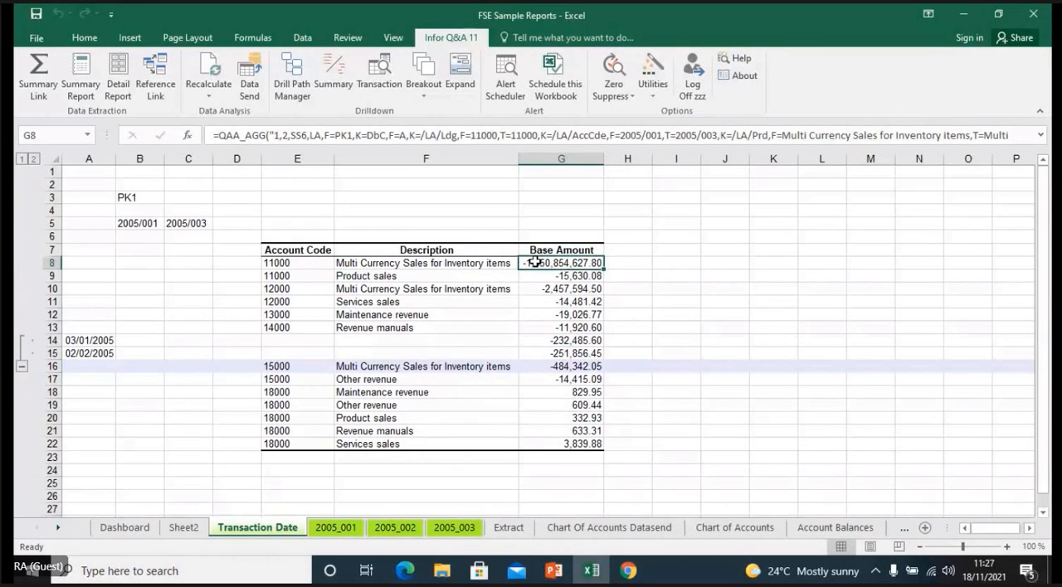
pyautogui.click(535, 302)
pyautogui.click(535, 314)
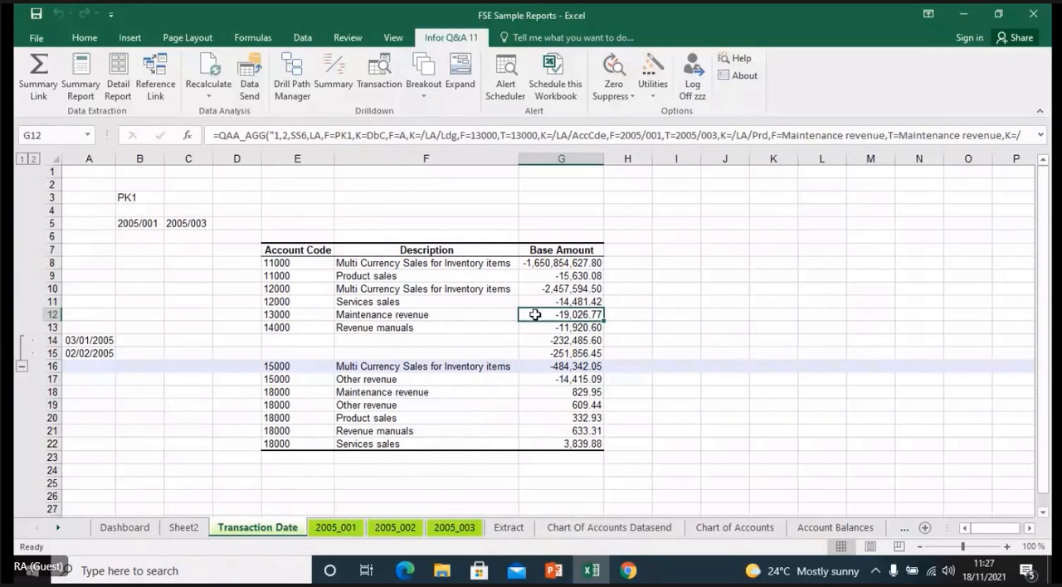
pyautogui.click(538, 341)
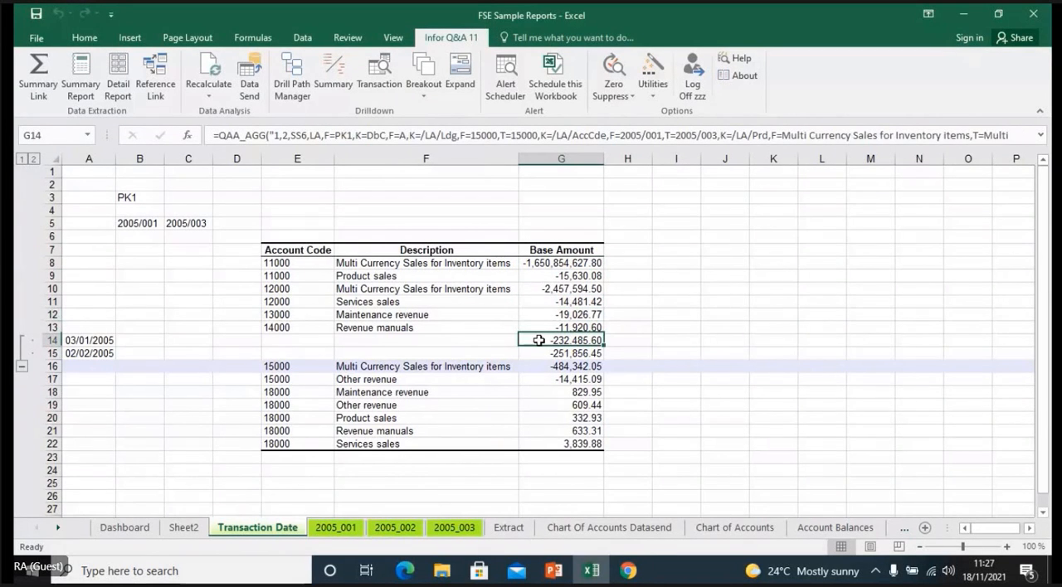
pyautogui.click(542, 353)
pyautogui.click(544, 341)
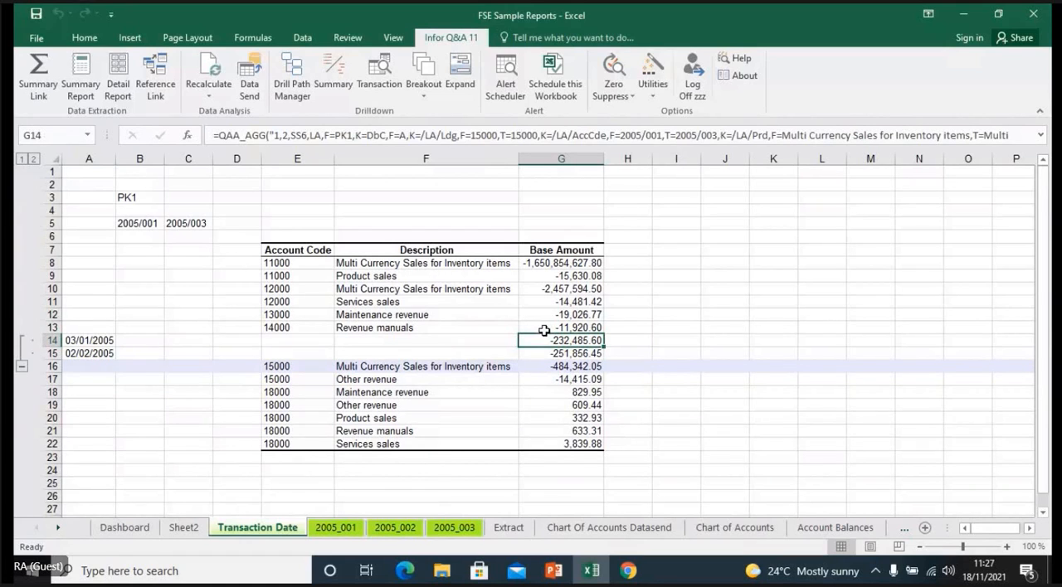
# - Review the formulas in Base Amount cells G13, G12, G11 and G10 on the Transaction Date sheet
pyautogui.click(545, 330)
pyautogui.click(543, 315)
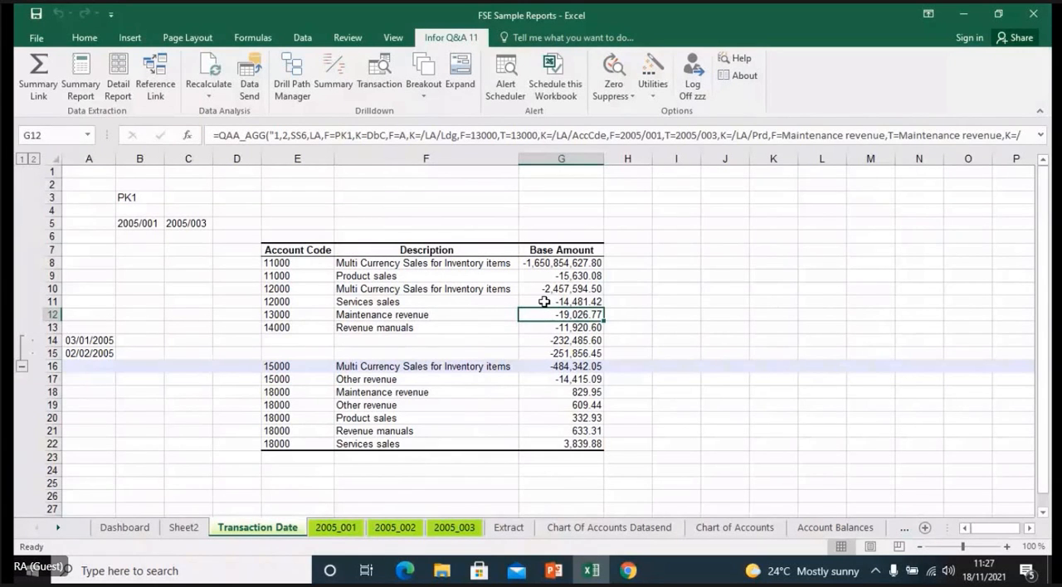
pyautogui.click(543, 302)
pyautogui.click(540, 289)
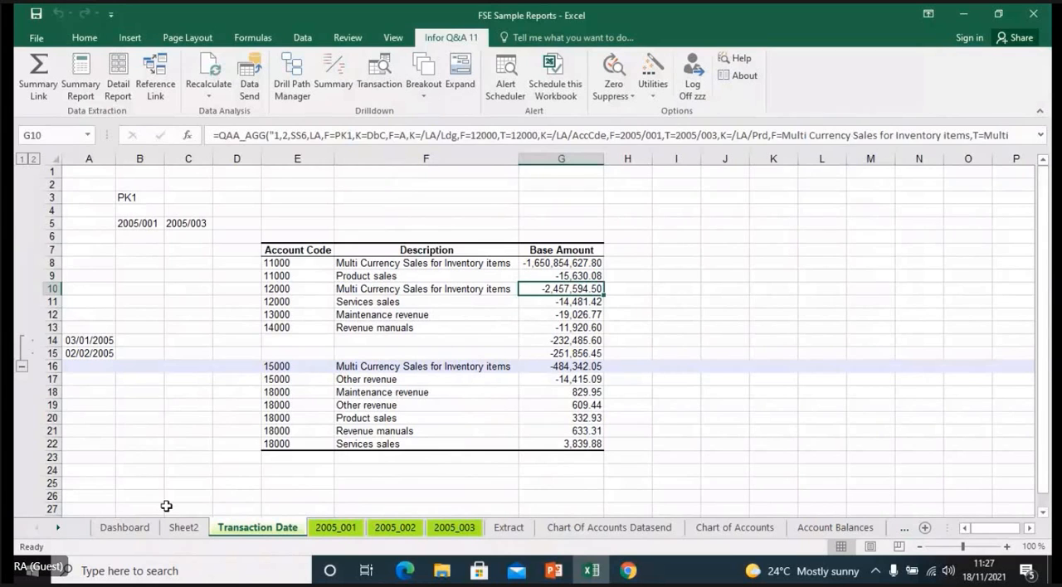
pyautogui.moveTo(166, 506); pyautogui.dragTo(311, 235)
pyautogui.click(351, 197)
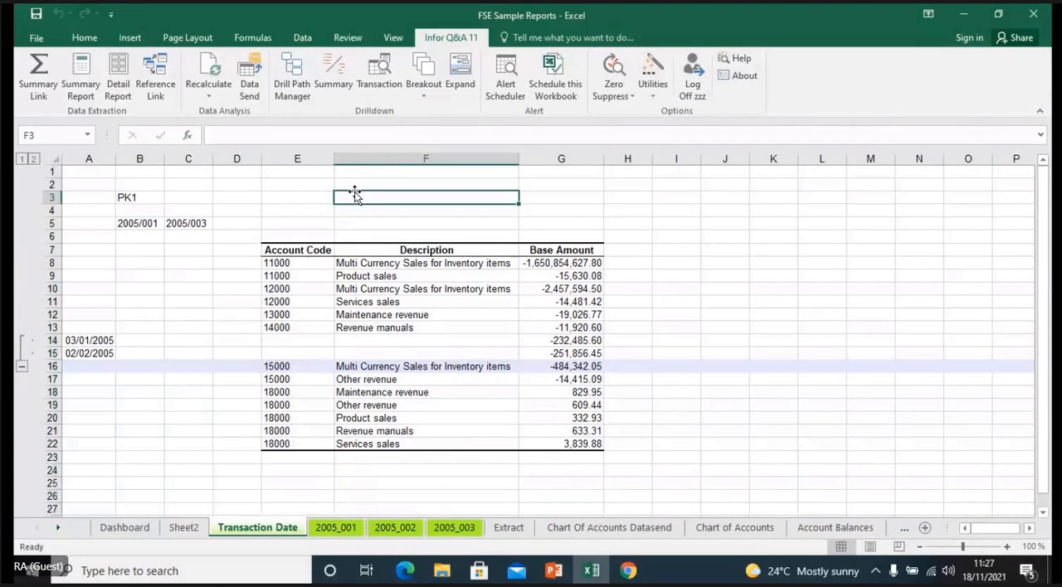
# - Remove Sheet2 and all its child sheets from the workbook with the Drill Path Manager
pyautogui.click(294, 85)
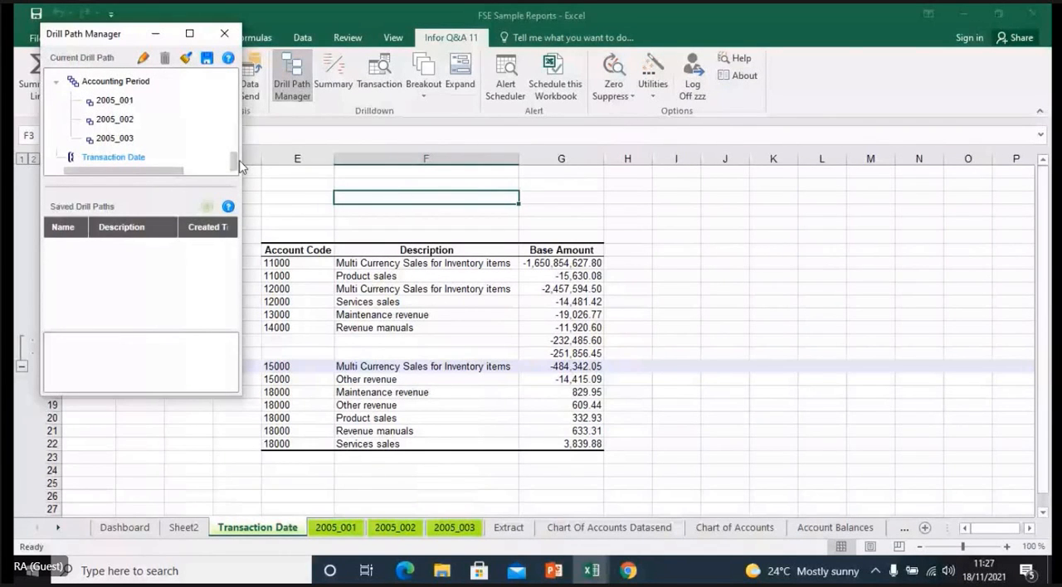
pyautogui.moveTo(235, 162)
pyautogui.mouseDown()
pyautogui.moveTo(233, 132)
pyautogui.moveTo(236, 147)
pyautogui.mouseUp()
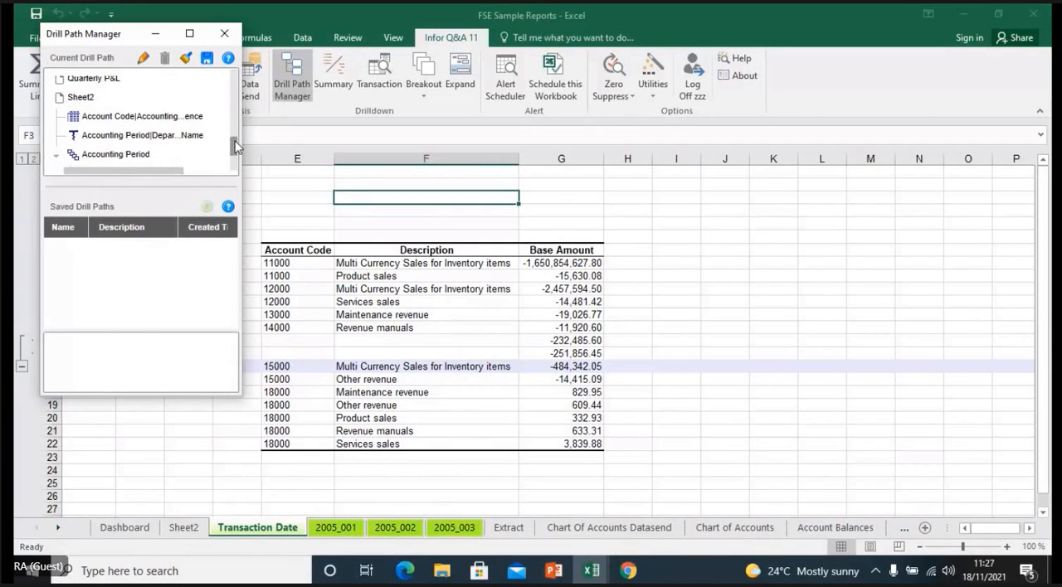
pyautogui.click(81, 98)
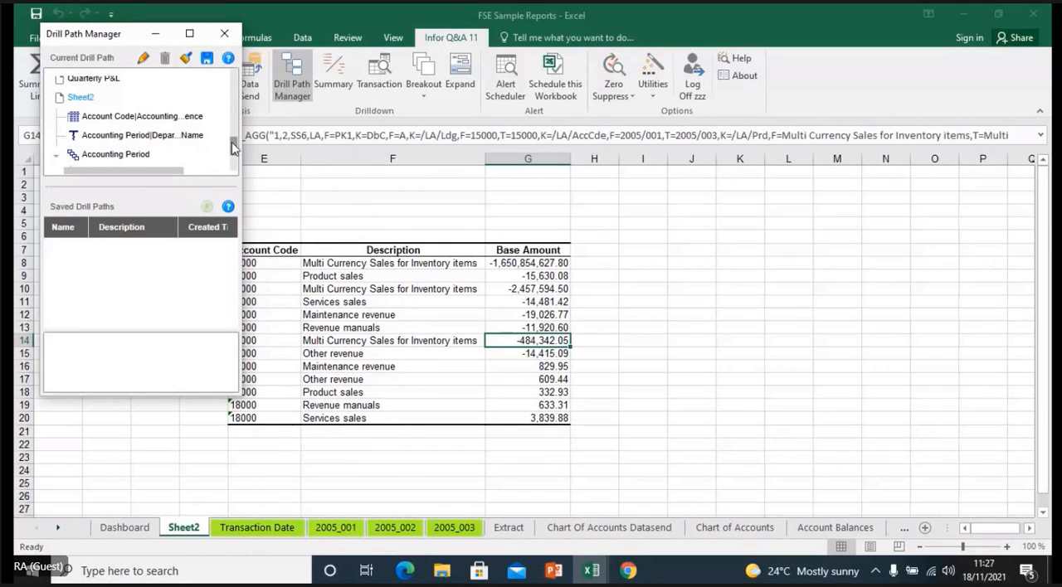
pyautogui.moveTo(234, 148)
pyautogui.mouseDown()
pyautogui.moveTo(234, 163)
pyautogui.moveTo(234, 145)
pyautogui.mouseUp()
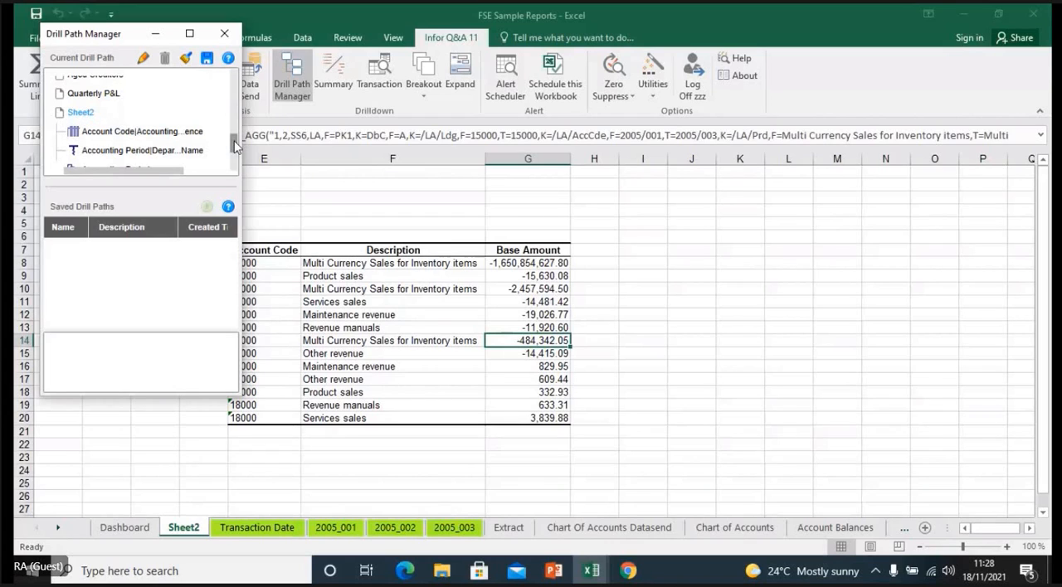
pyautogui.moveTo(235, 145); pyautogui.dragTo(235, 134)
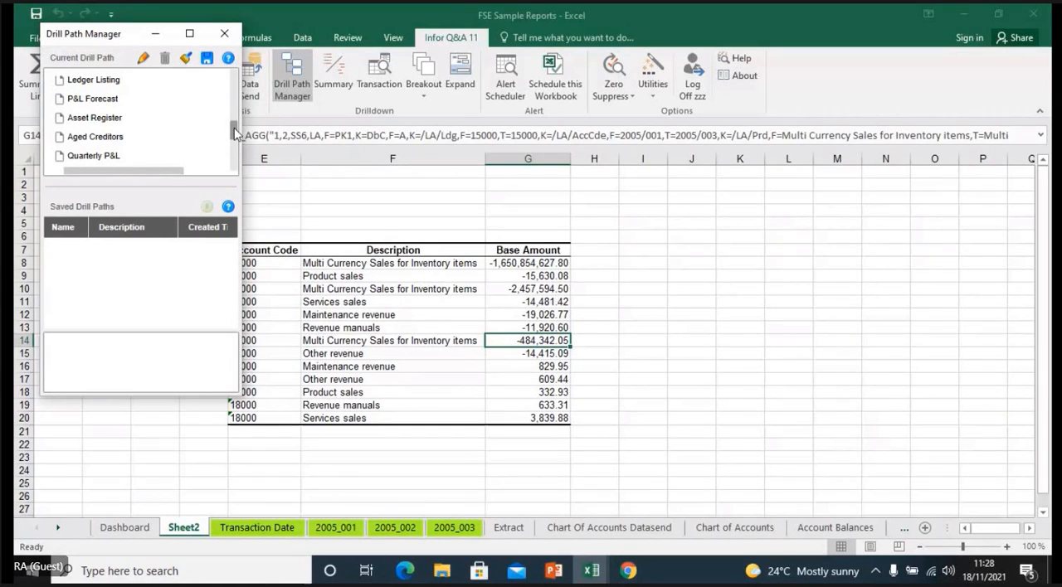
pyautogui.moveTo(235, 133); pyautogui.dragTo(235, 142)
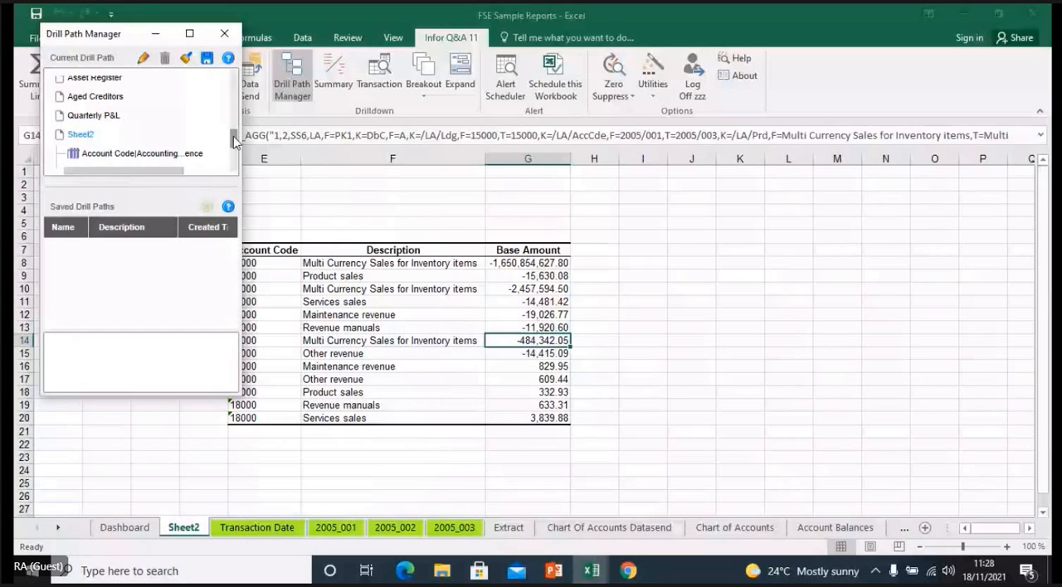
pyautogui.click(164, 58)
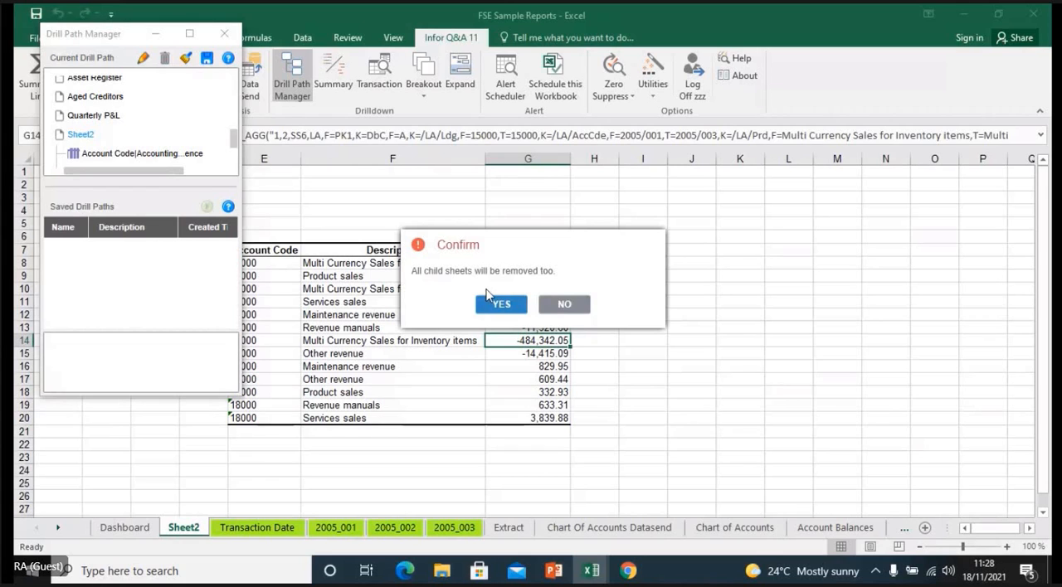
pyautogui.click(492, 301)
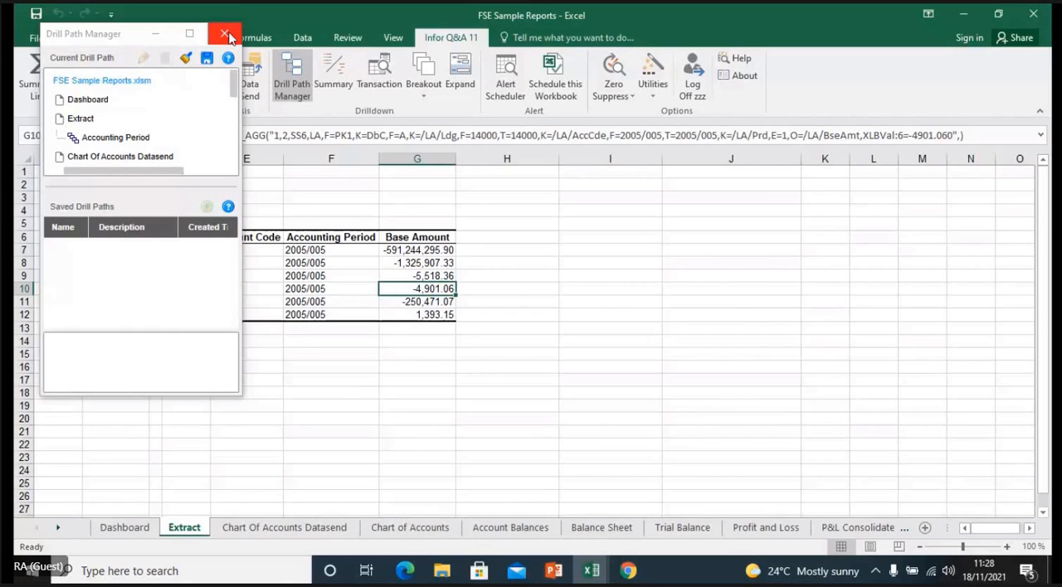
pyautogui.click(226, 35)
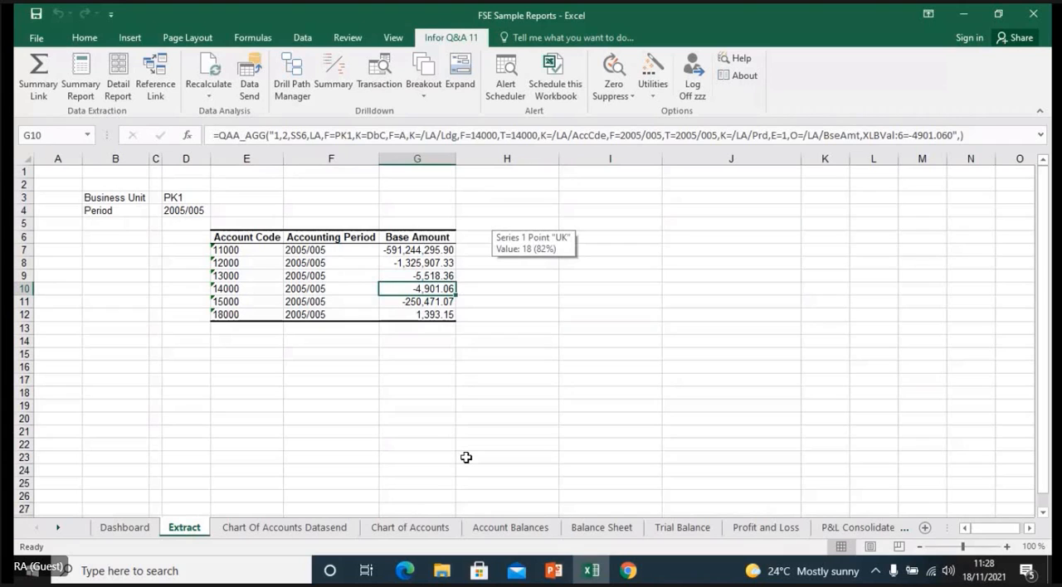
# - Open the Alert Scheduler and start a new alert task with the description TEST
pyautogui.click(504, 88)
pyautogui.click(621, 74)
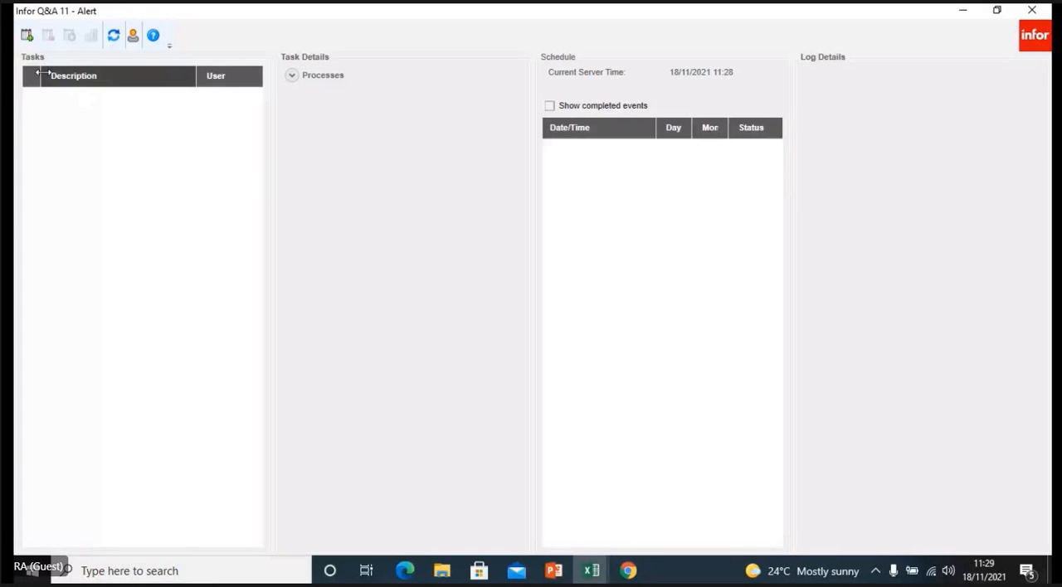
pyautogui.click(26, 36)
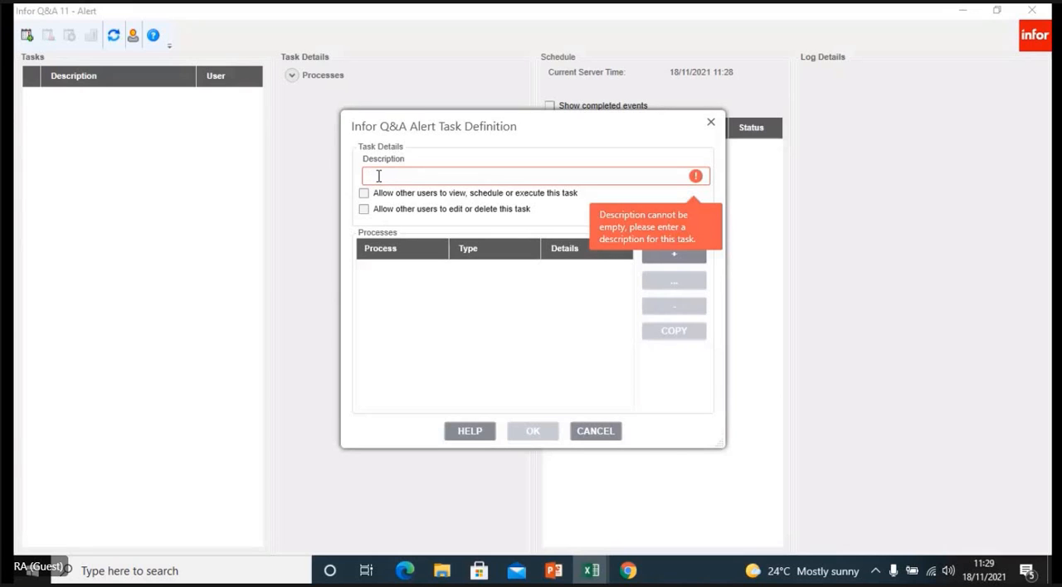
pyautogui.write('TEST')
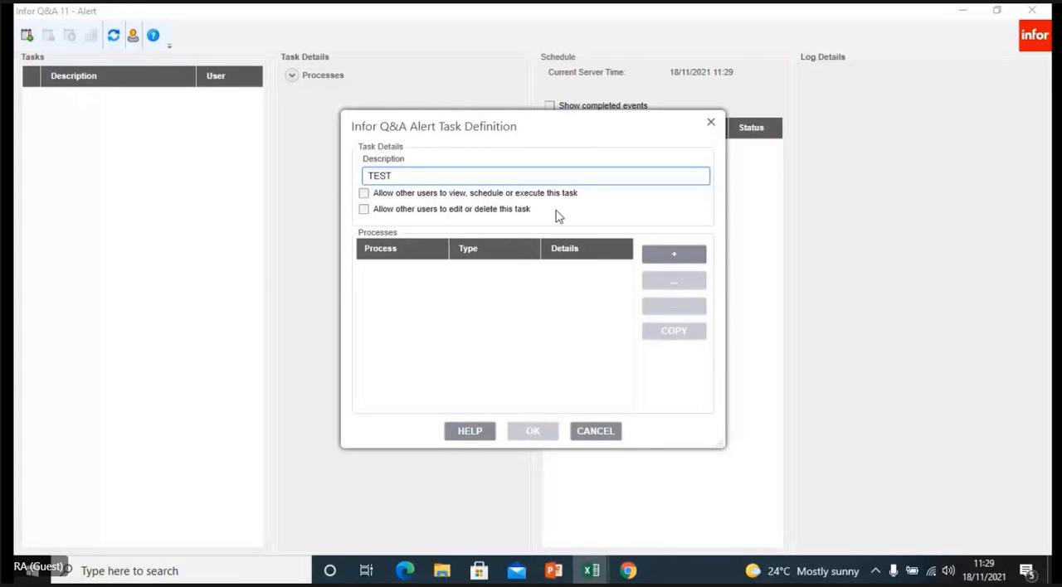
# - Add an E-mail process to the alert task and enter the recipient's e-mail address
pyautogui.click(664, 253)
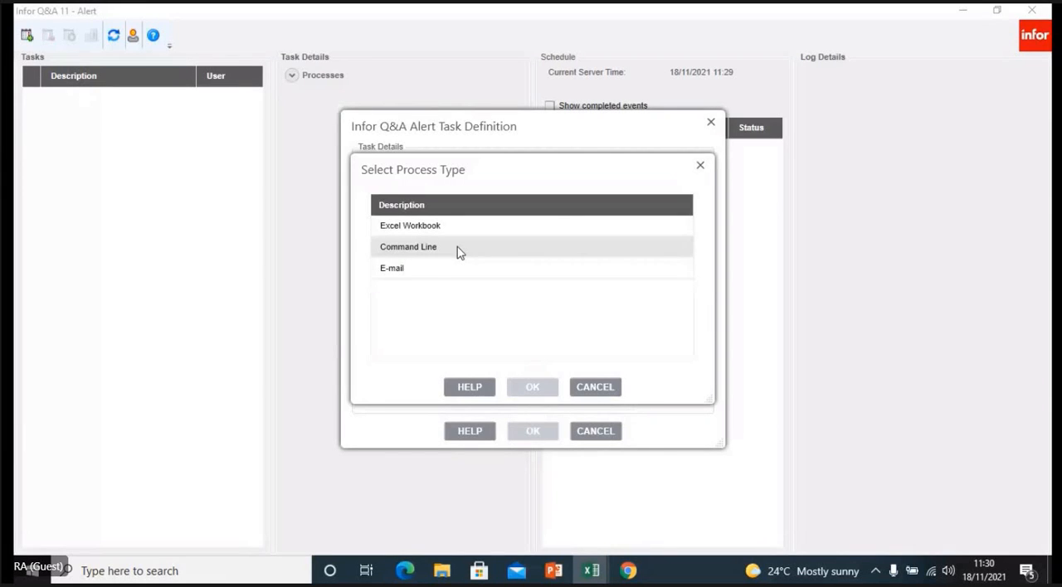
pyautogui.click(419, 280)
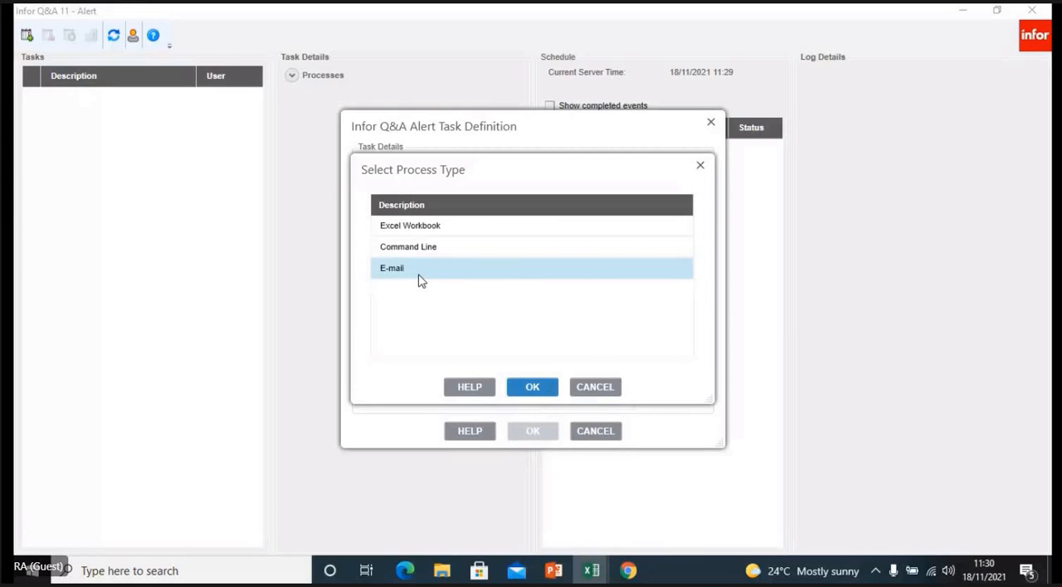
pyautogui.click(535, 392)
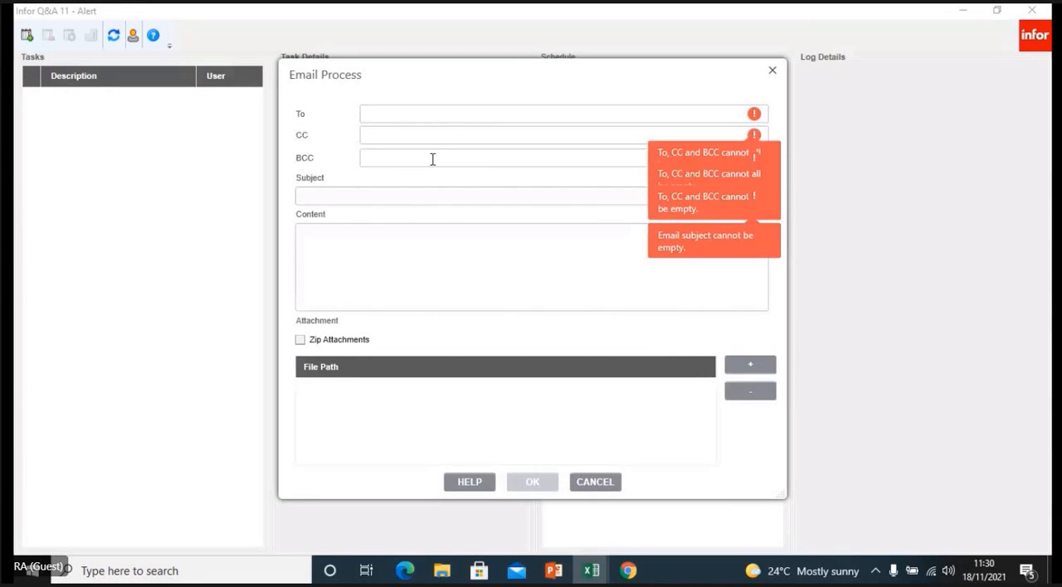
pyautogui.click(371, 114)
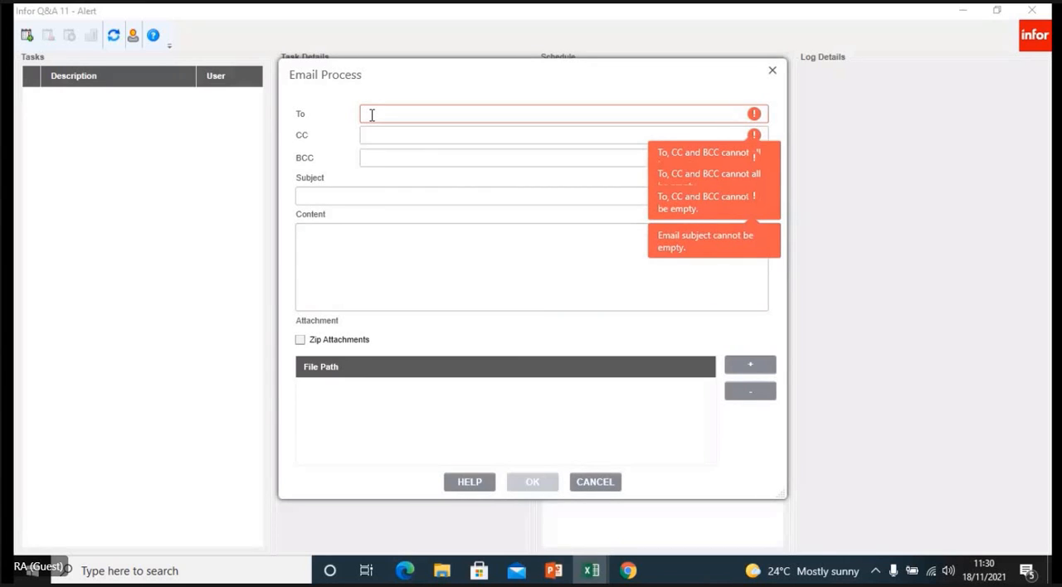
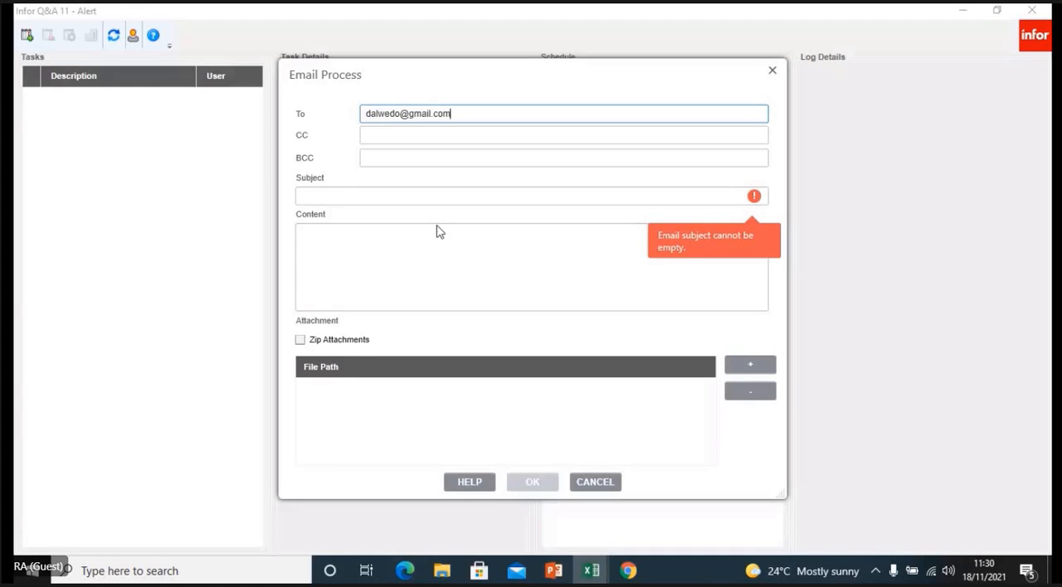
# - Set both the subject and the content of the alert e-mail to "test"
pyautogui.click(324, 192)
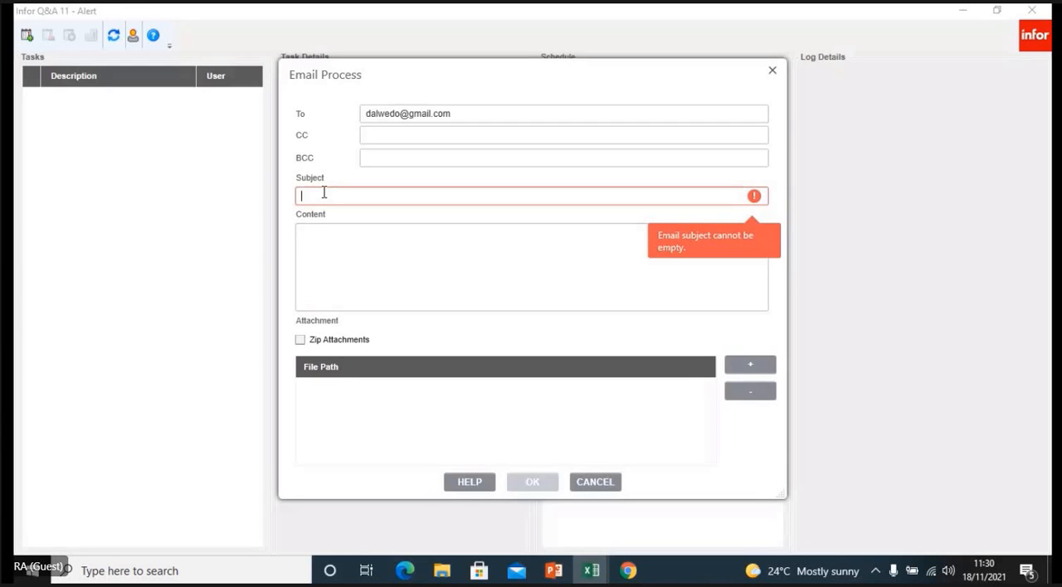
pyautogui.write('test')
pyautogui.click(322, 246)
pyautogui.write('test')
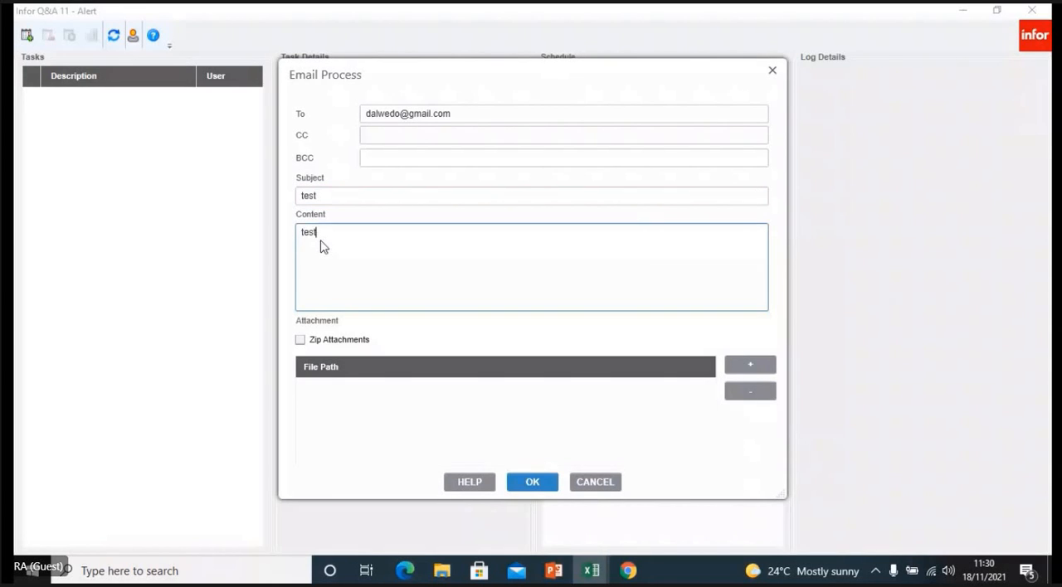
# - Attach TEST.xlsx from the Desktop to the e-mail with Zip Attachments enabled, and save the alert task
pyautogui.click(302, 344)
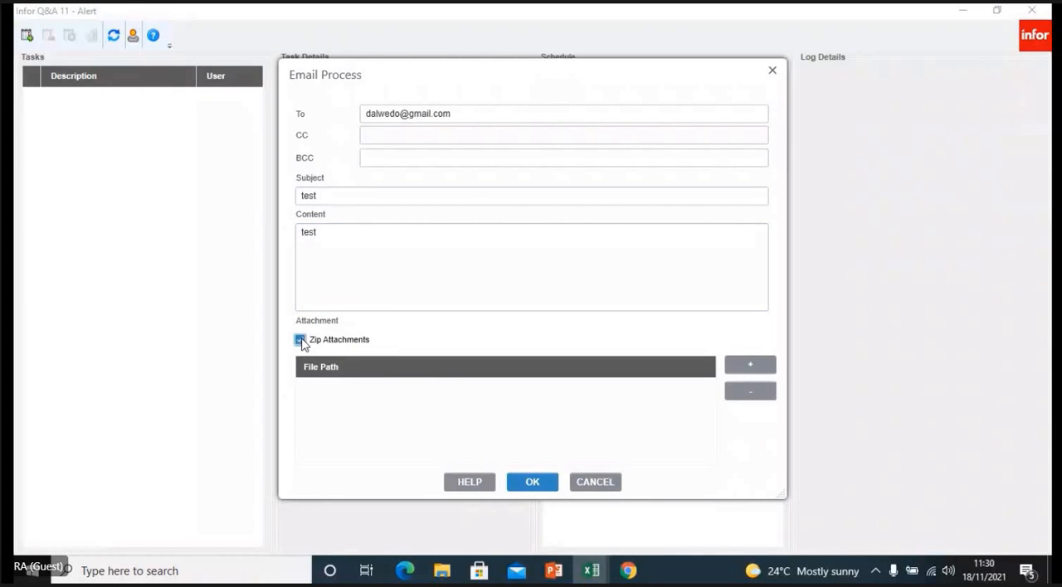
pyautogui.click(746, 364)
pyautogui.click(746, 366)
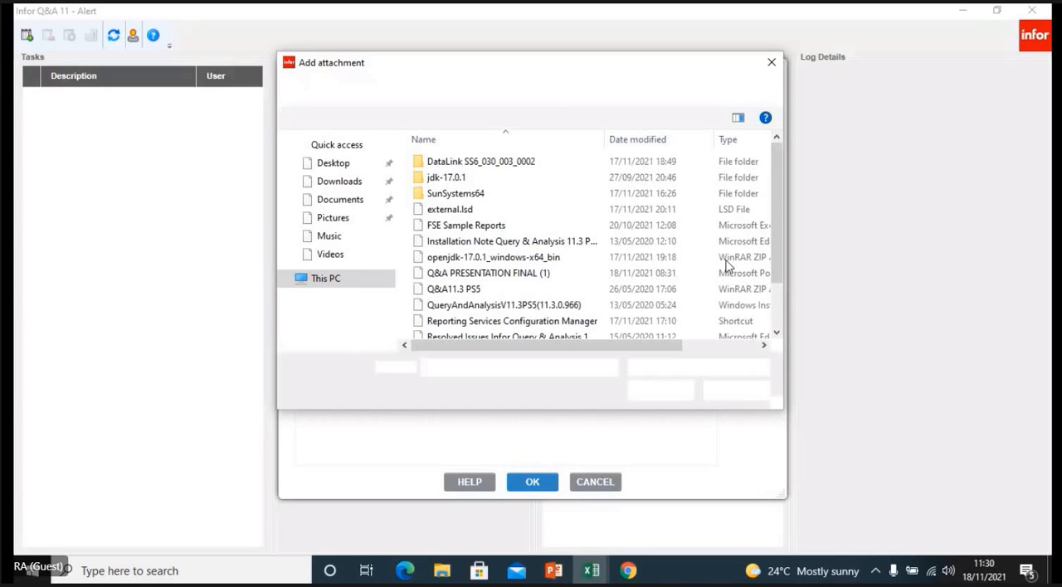
pyautogui.scroll(-2, 697, 323)
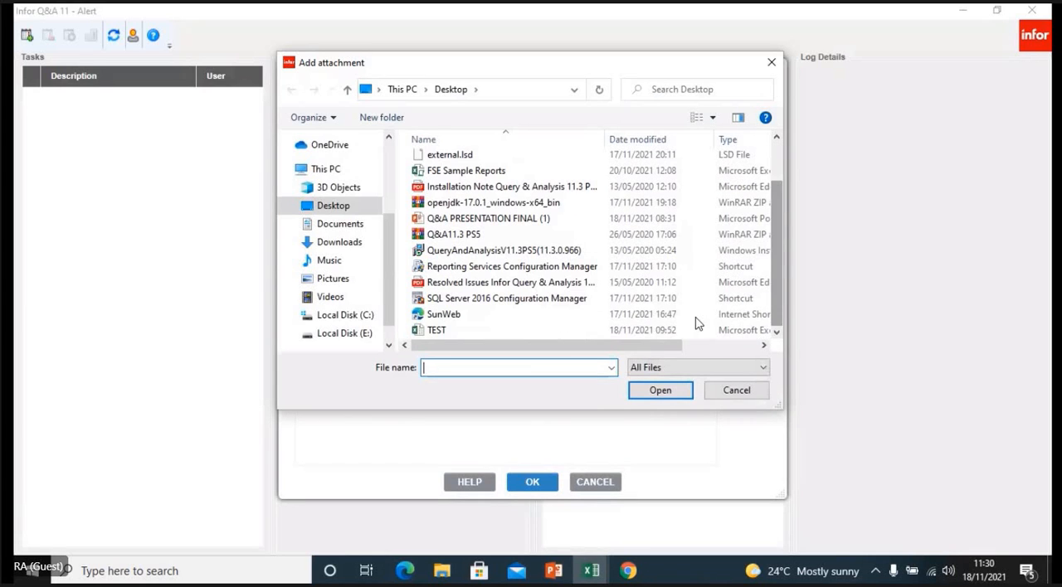
pyautogui.click(521, 334)
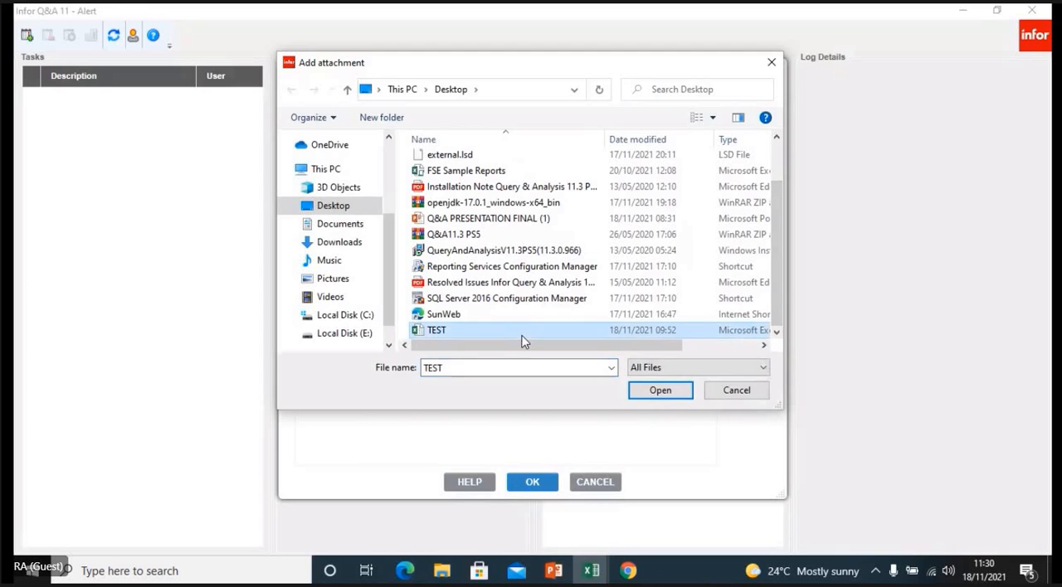
pyautogui.click(643, 395)
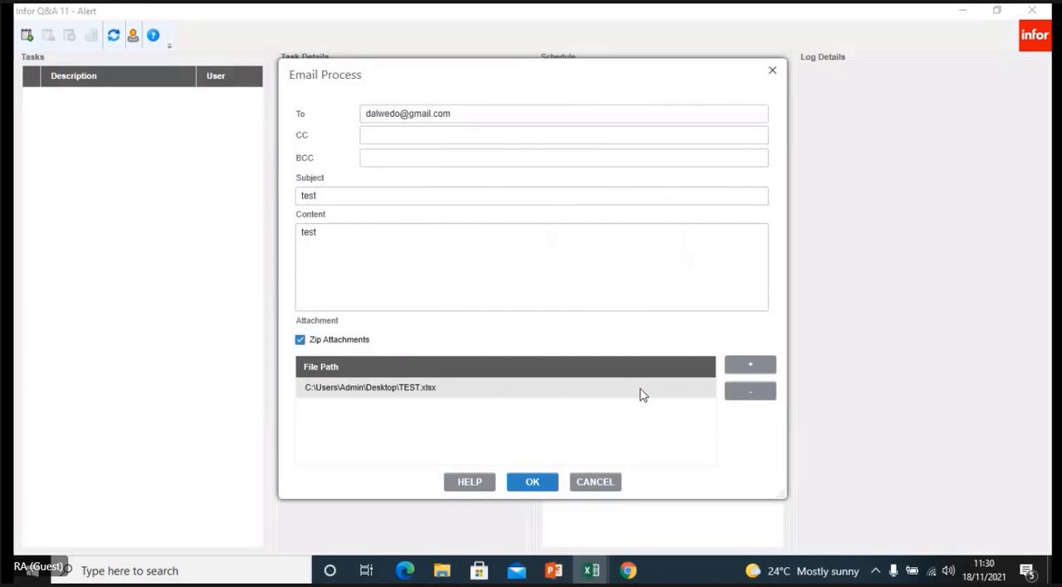
pyautogui.click(540, 483)
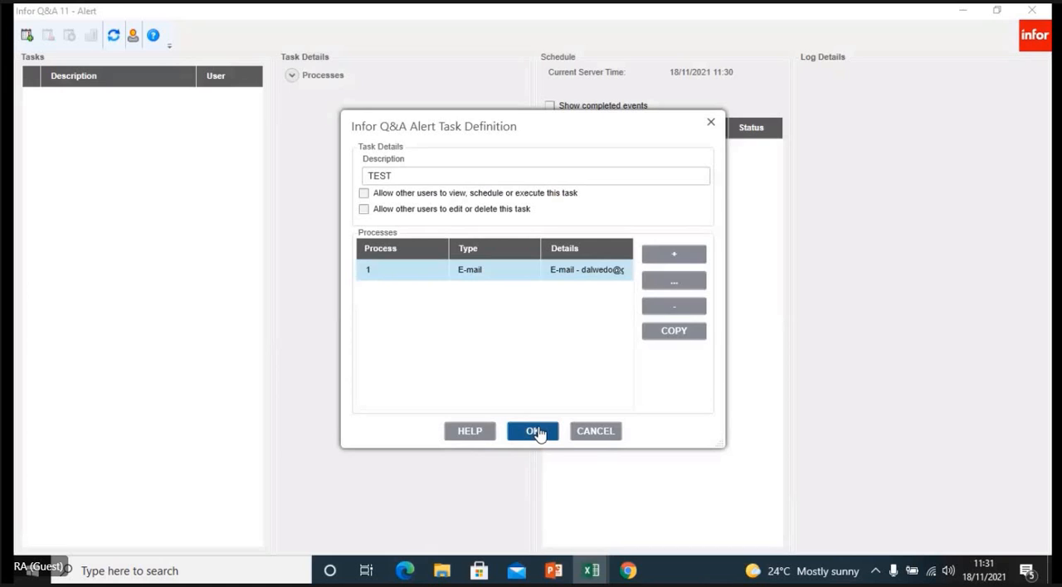
pyautogui.click(535, 432)
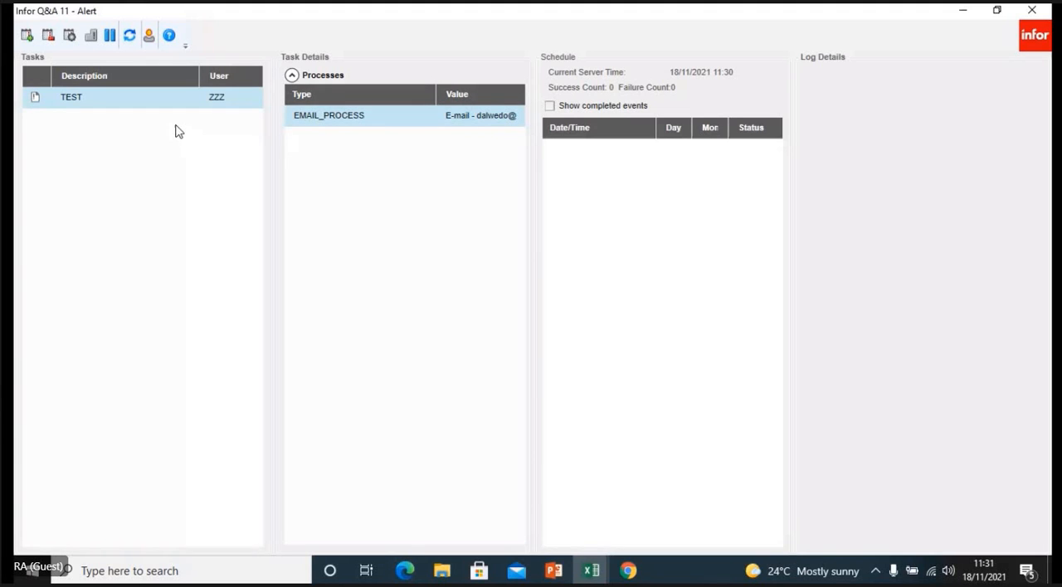
# - Schedule the TEST alert task to run every weekday at 17:00 from 18/11/2021 until 30/11/2021
pyautogui.click(69, 38)
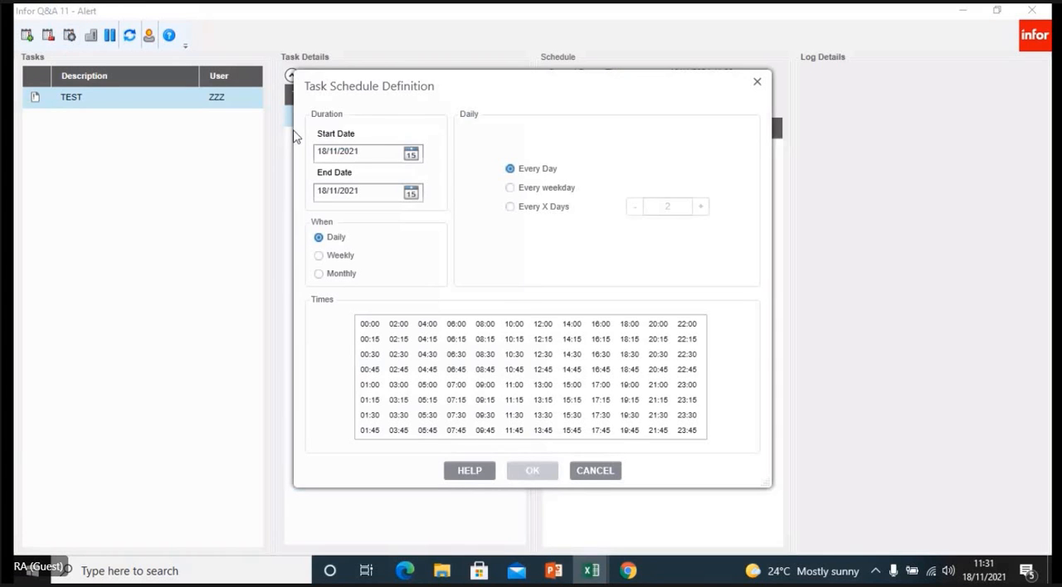
pyautogui.click(412, 193)
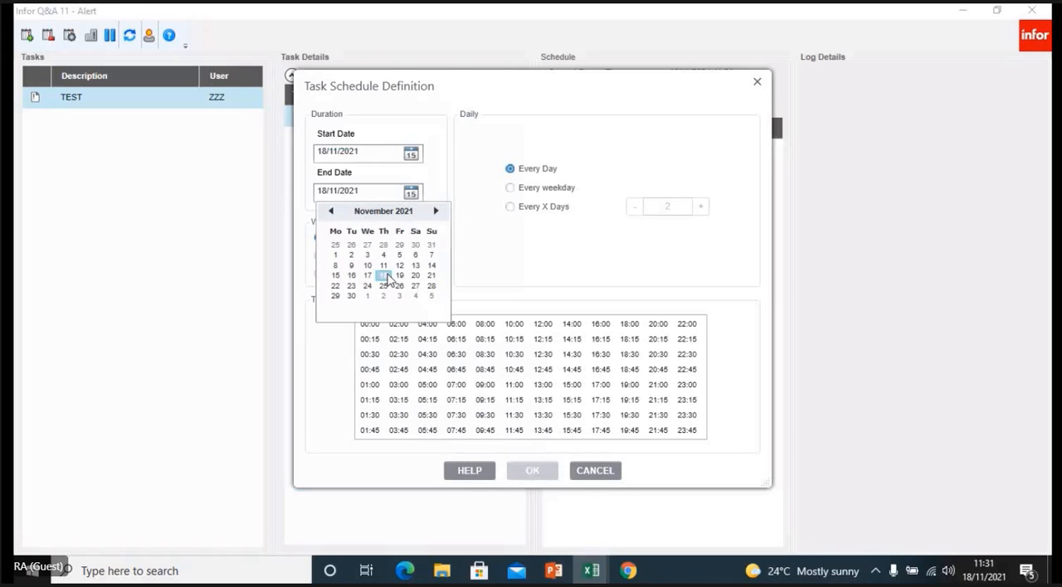
pyautogui.click(351, 296)
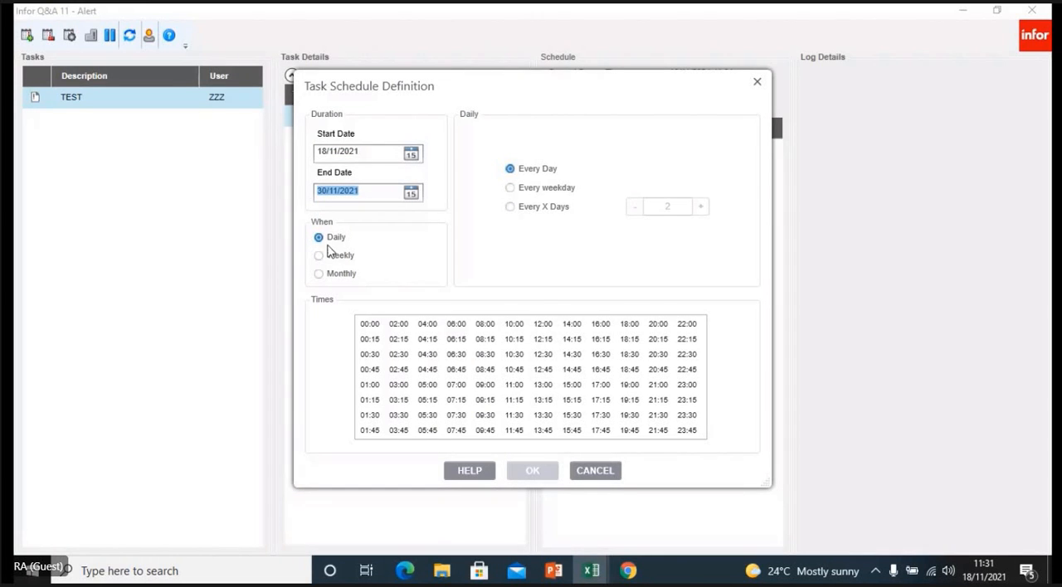
pyautogui.click(511, 188)
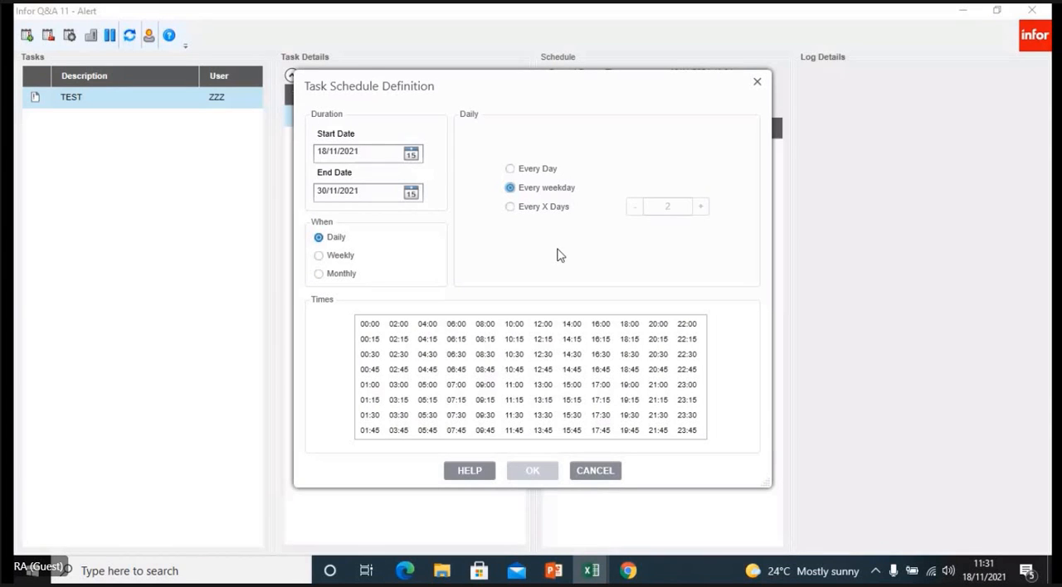
pyautogui.click(600, 387)
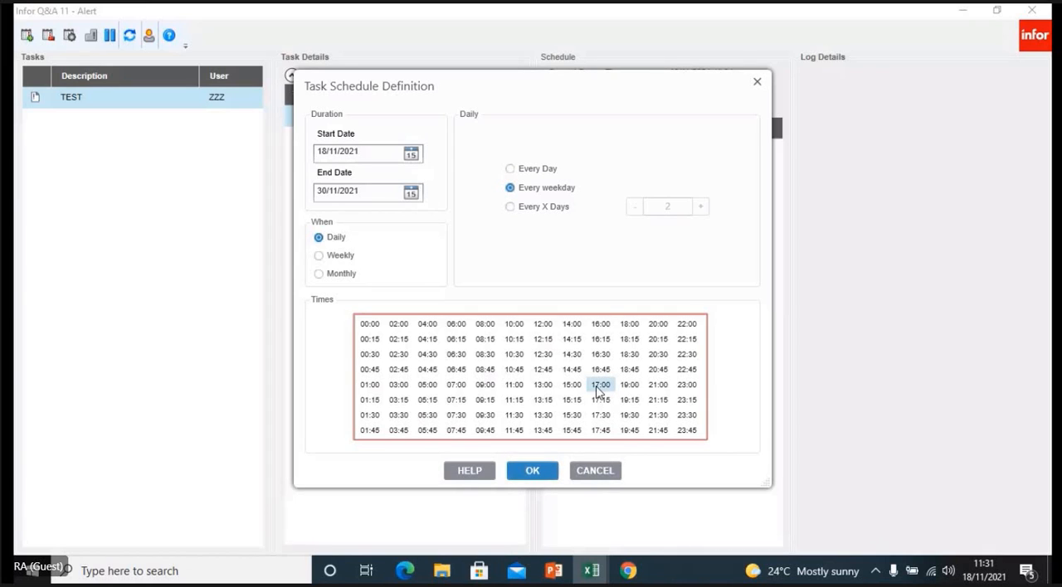
pyautogui.click(536, 471)
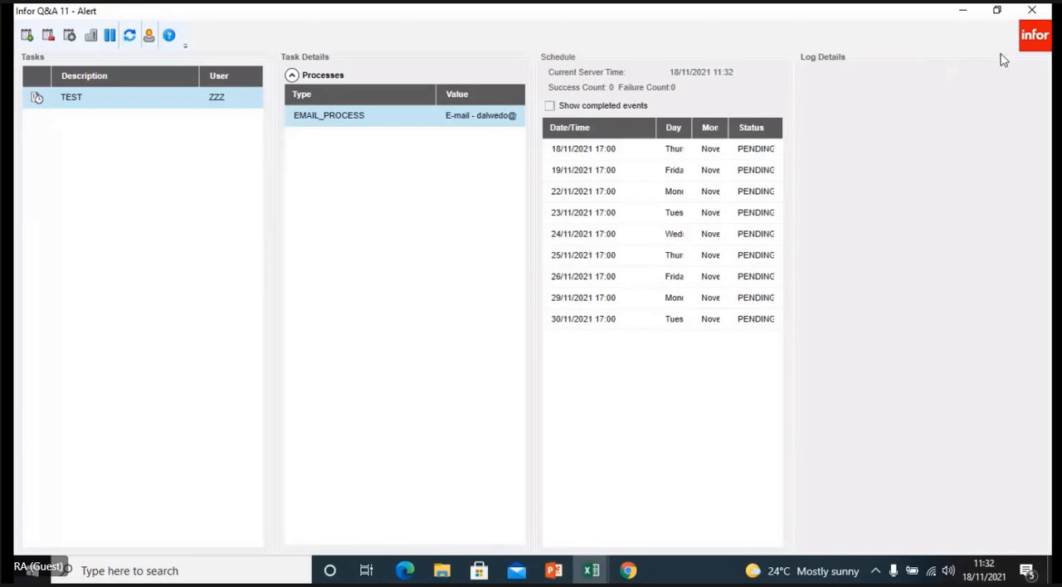
# - Return to the FSE Sample Reports workbook and examine the account codes and descriptions on the Chart Of Accounts Datasend sheet
pyautogui.click(963, 12)
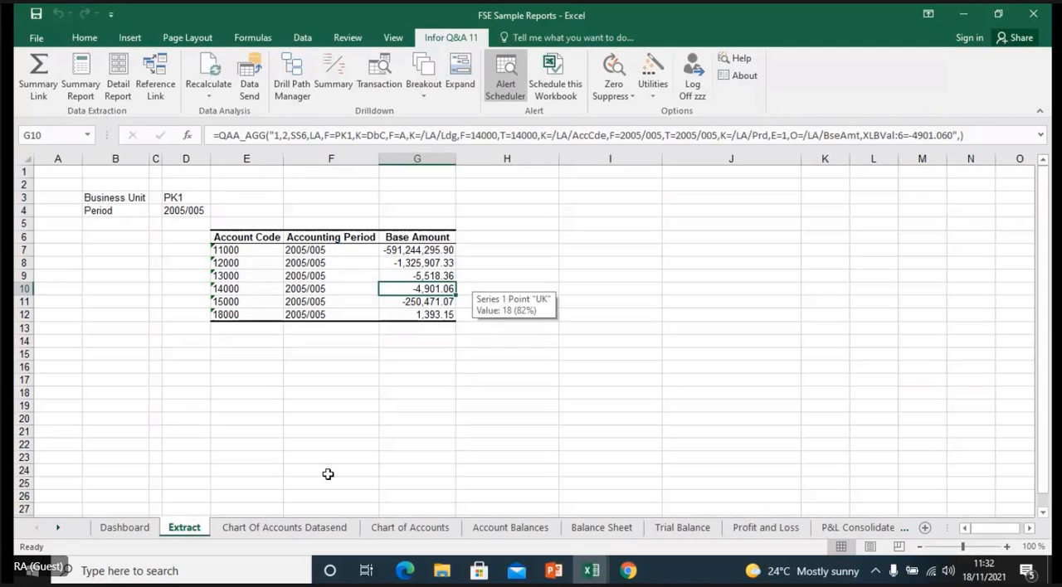
pyautogui.click(291, 530)
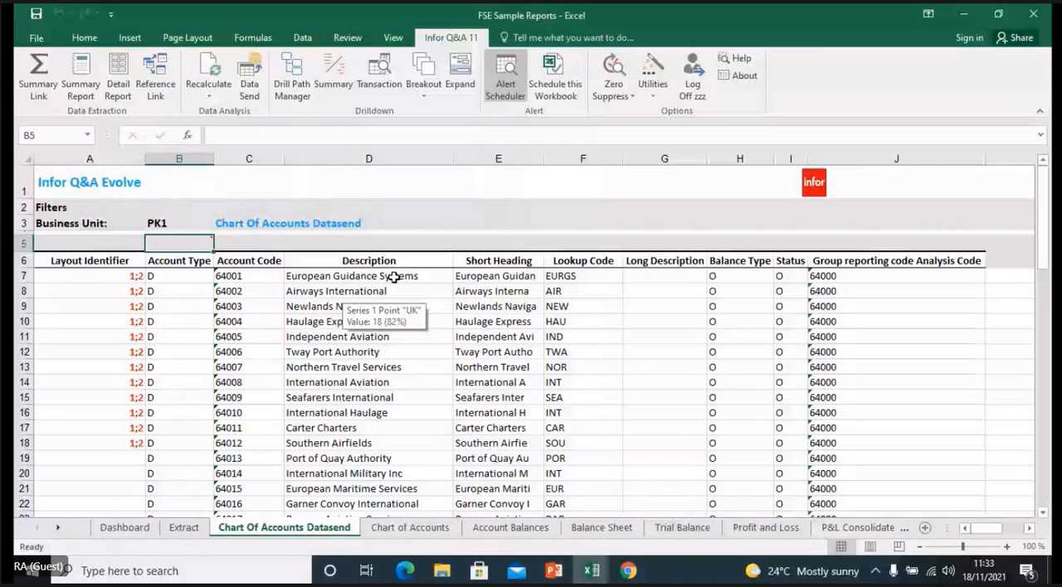
pyautogui.click(394, 277)
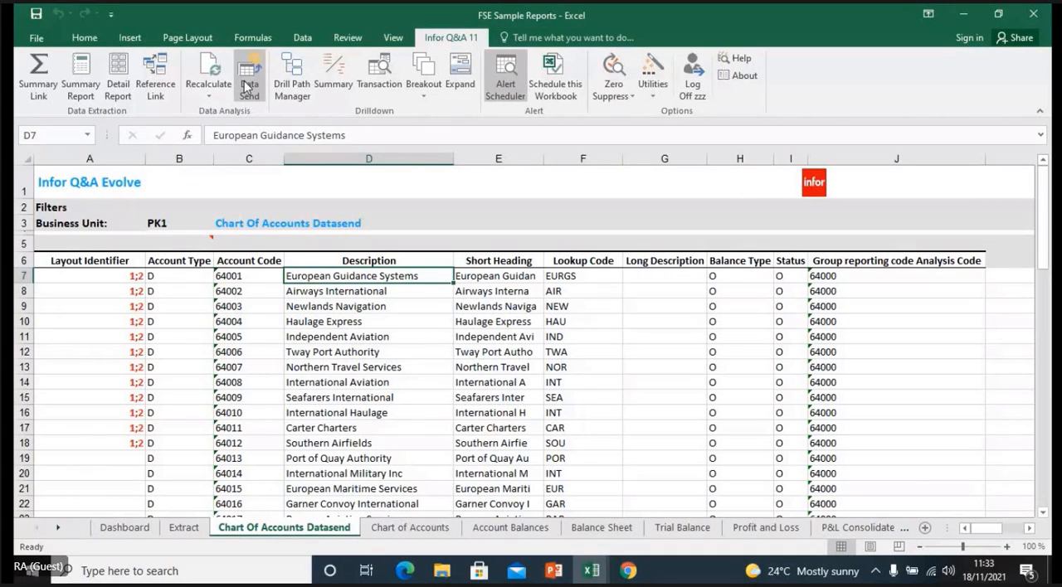
pyautogui.click(269, 276)
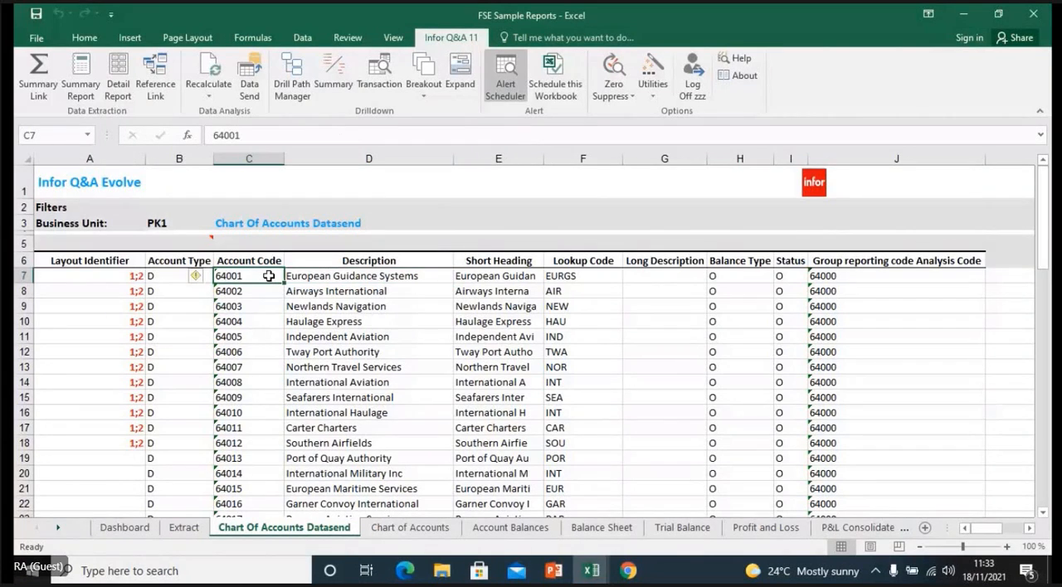
pyautogui.click(269, 291)
pyautogui.click(271, 322)
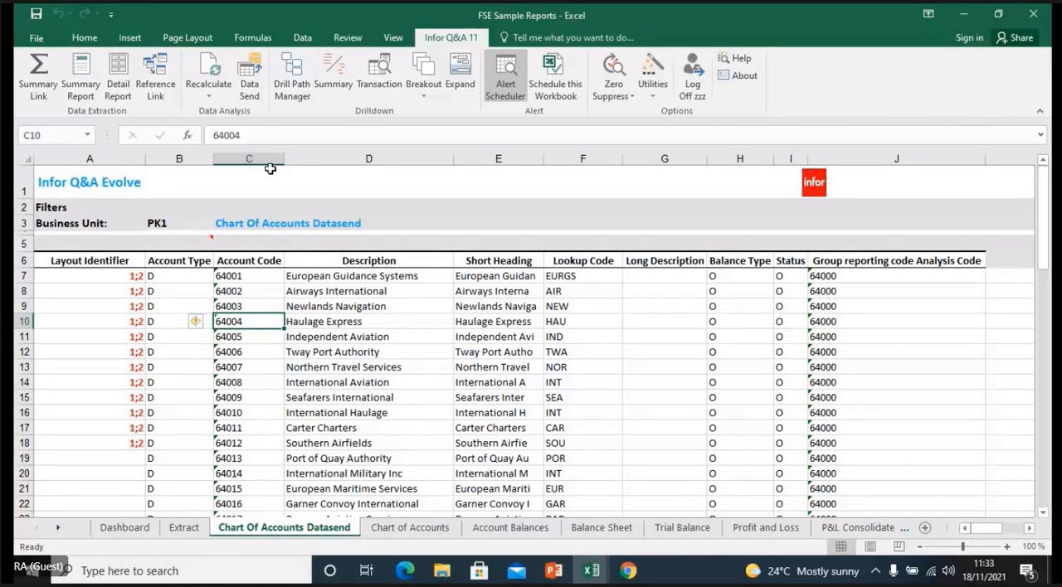
# - Start Data Send and load the internal definition Chart of Accounts
pyautogui.click(252, 85)
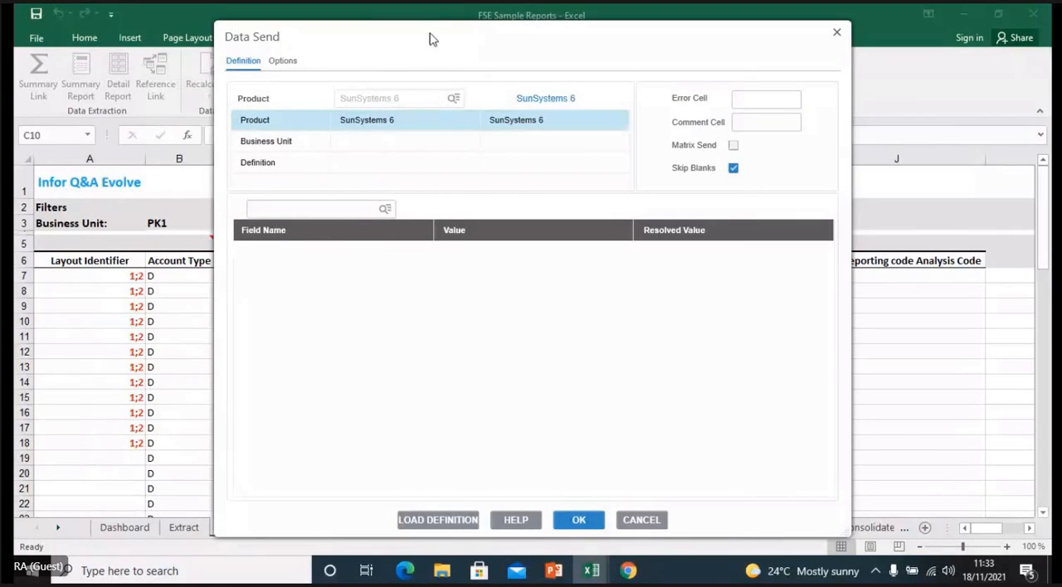
pyautogui.moveTo(429, 39); pyautogui.dragTo(516, 89)
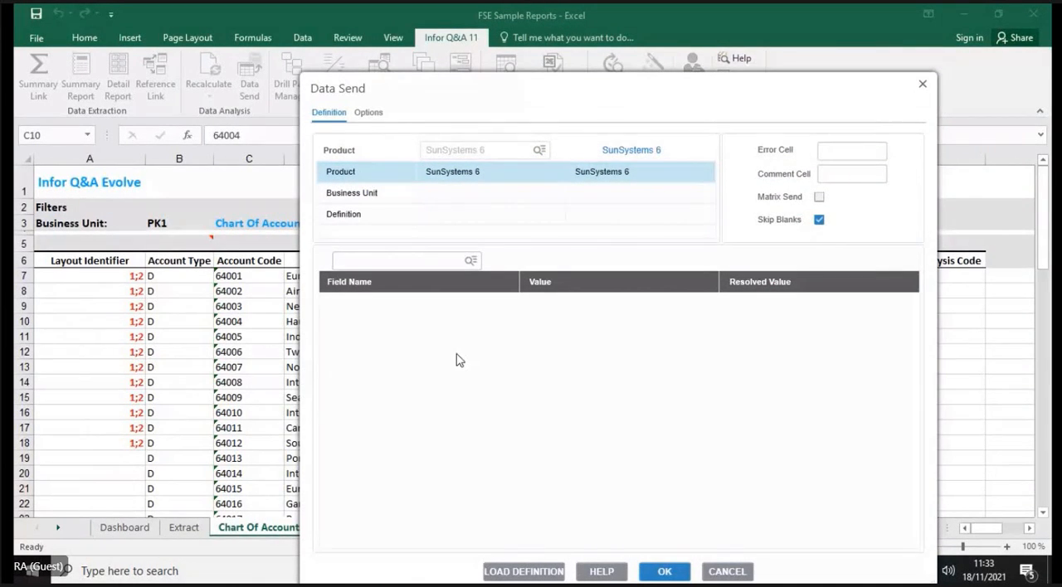
pyautogui.click(519, 575)
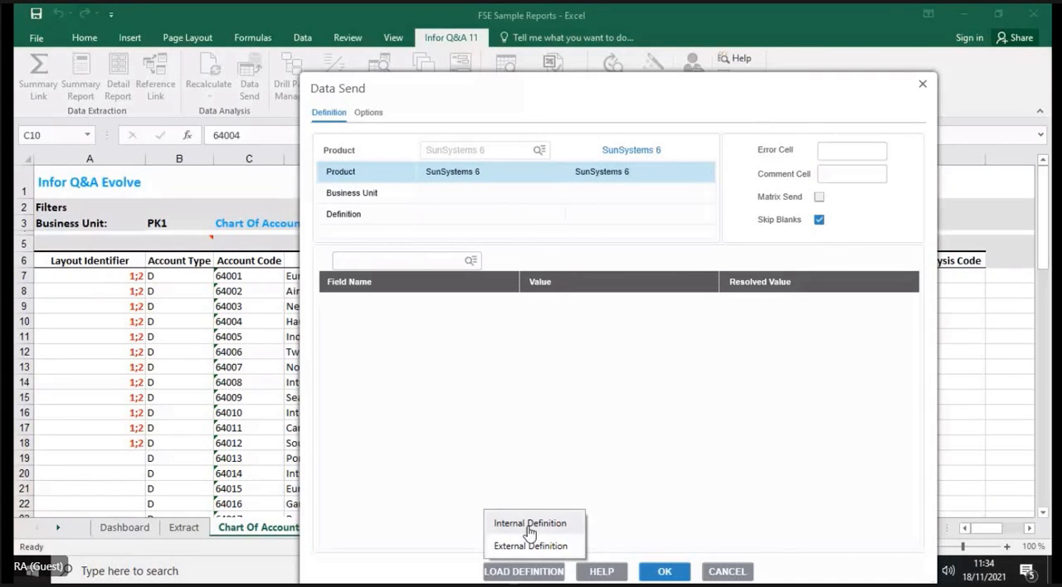
pyautogui.click(528, 530)
pyautogui.click(455, 199)
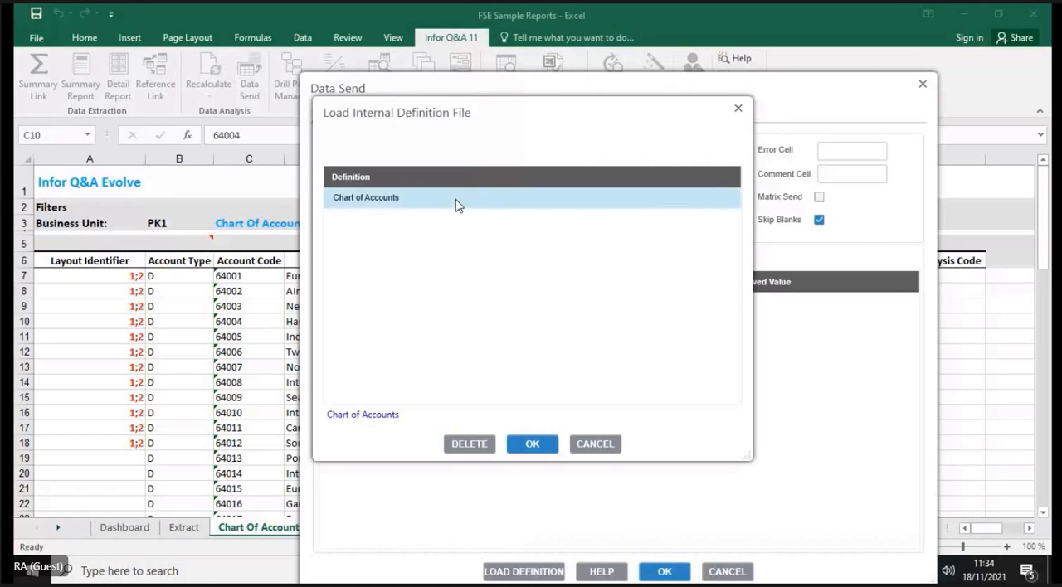
pyautogui.click(532, 442)
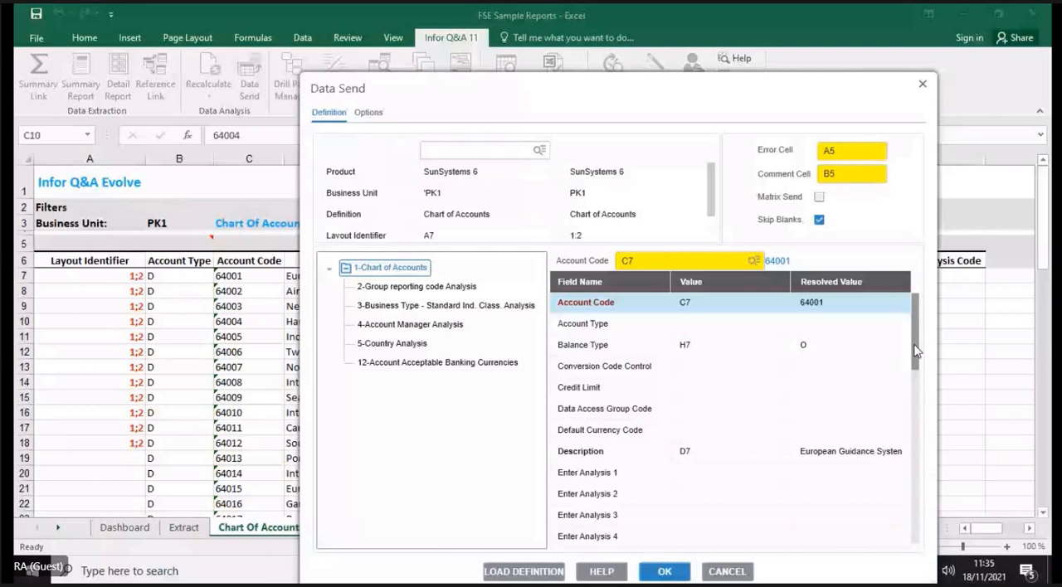
# - Review how the Chart of Accounts definition's fields map to the sheet's columns, and close Data Send without sending
pyautogui.scroll(-1, 916, 352)
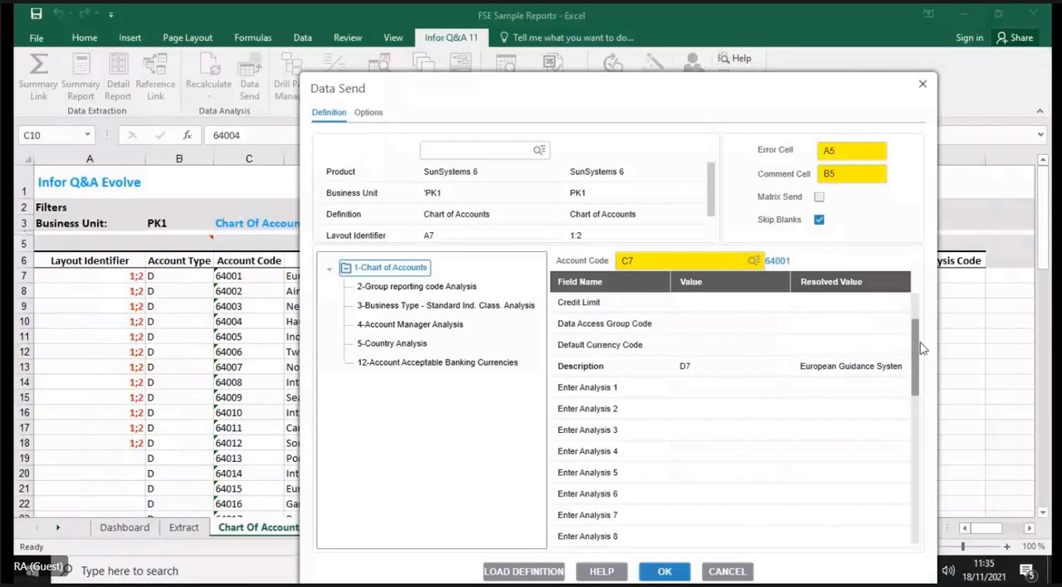
pyautogui.scroll(1, 921, 348)
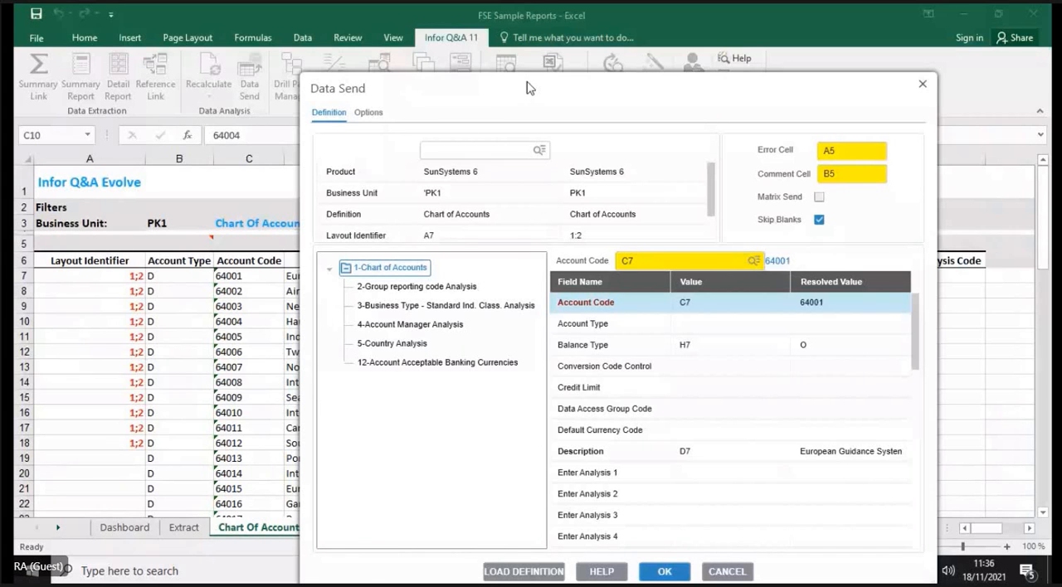
pyautogui.moveTo(529, 88); pyautogui.dragTo(476, 327)
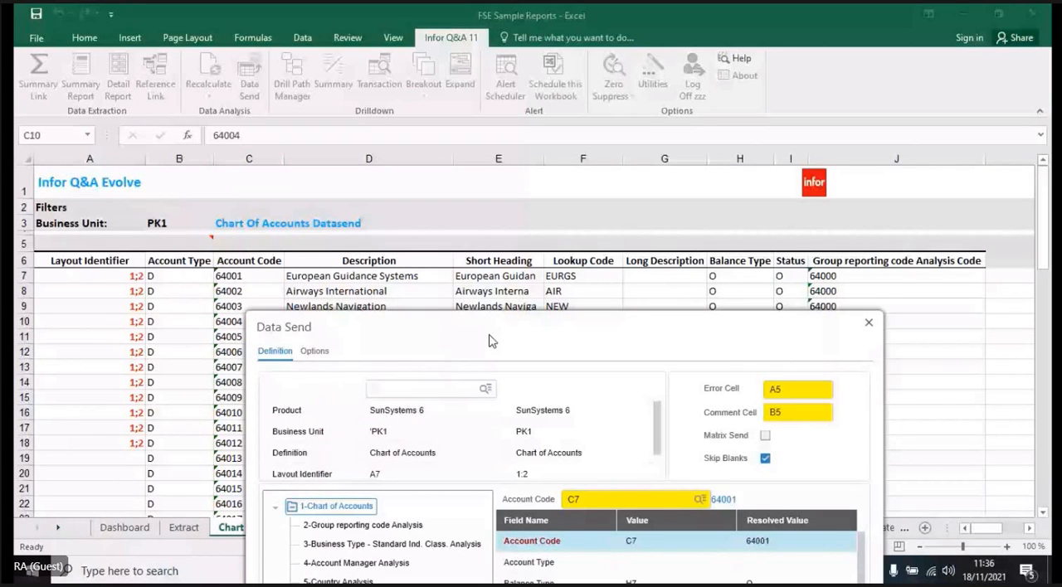
pyautogui.moveTo(489, 340); pyautogui.dragTo(532, 198)
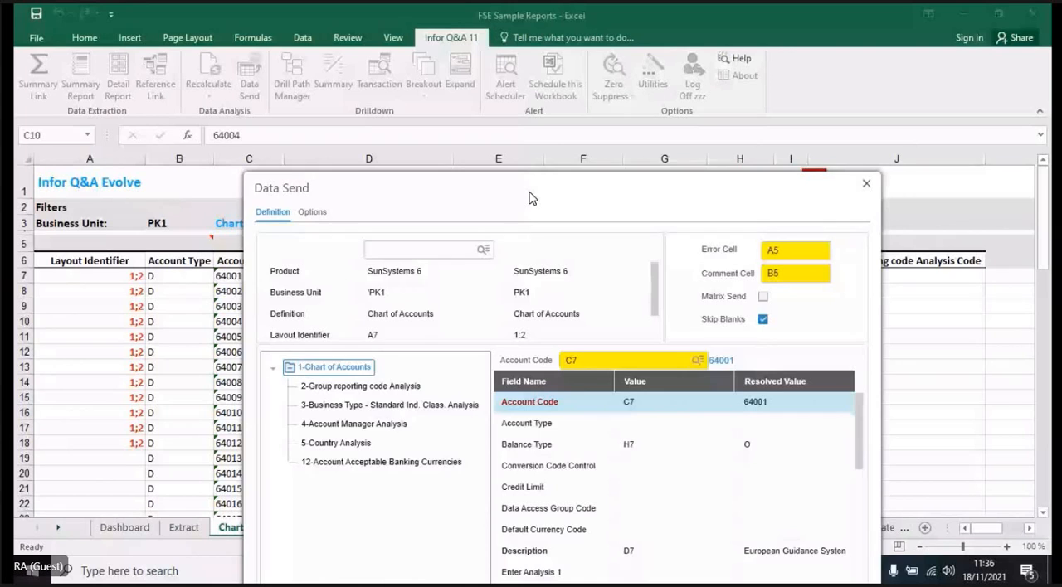
pyautogui.moveTo(532, 198); pyautogui.dragTo(532, 335)
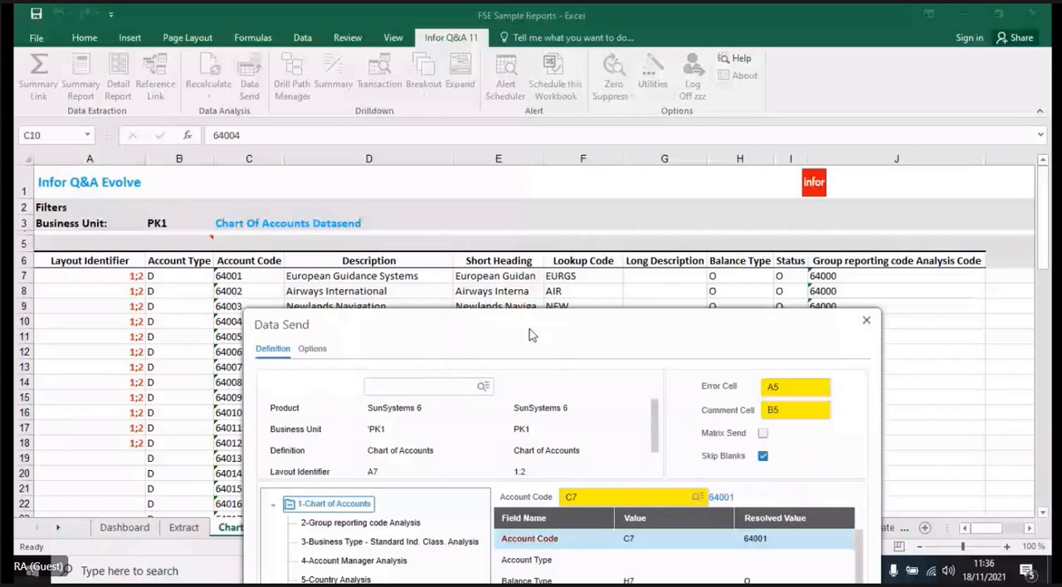
pyautogui.click(866, 320)
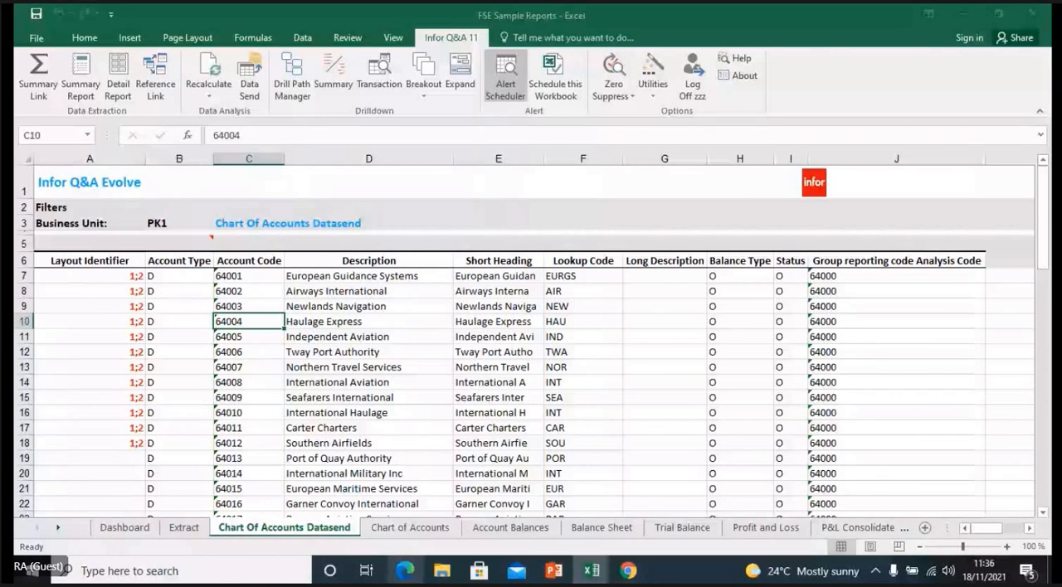
# - Switch to the running PowerPoint slide show
pyautogui.moveTo(639, 519)
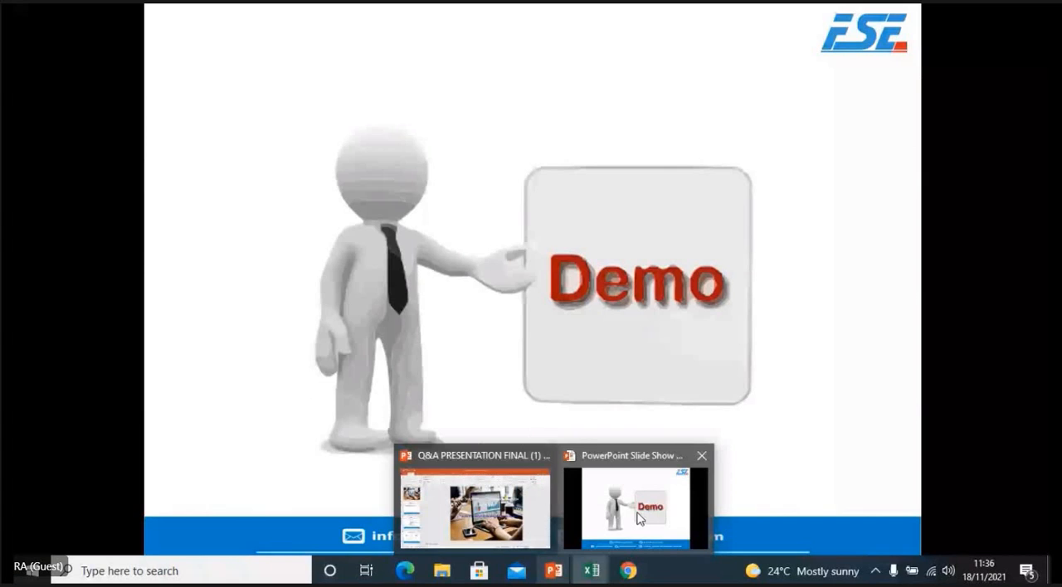
pyautogui.click(640, 518)
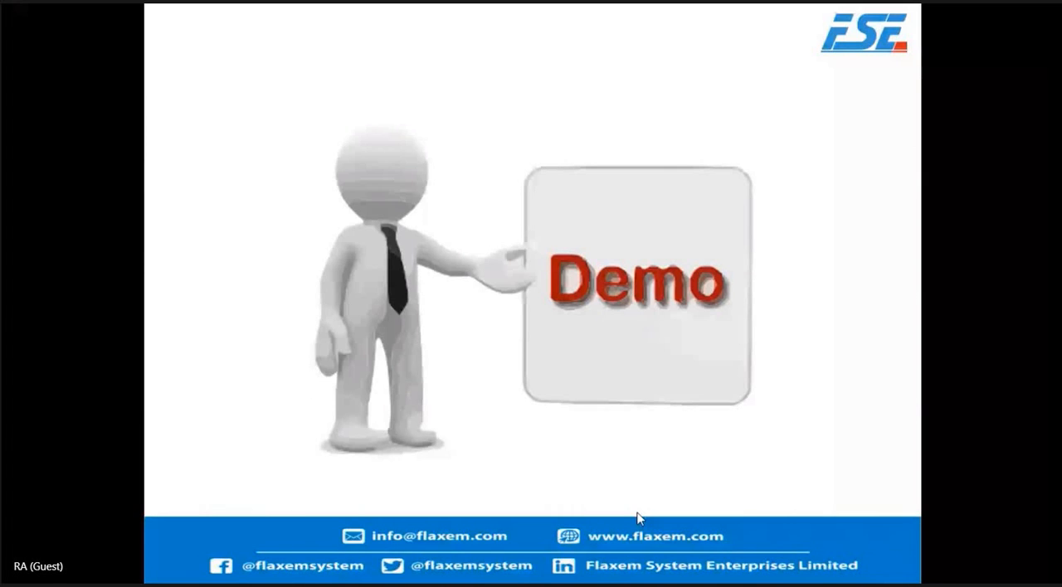